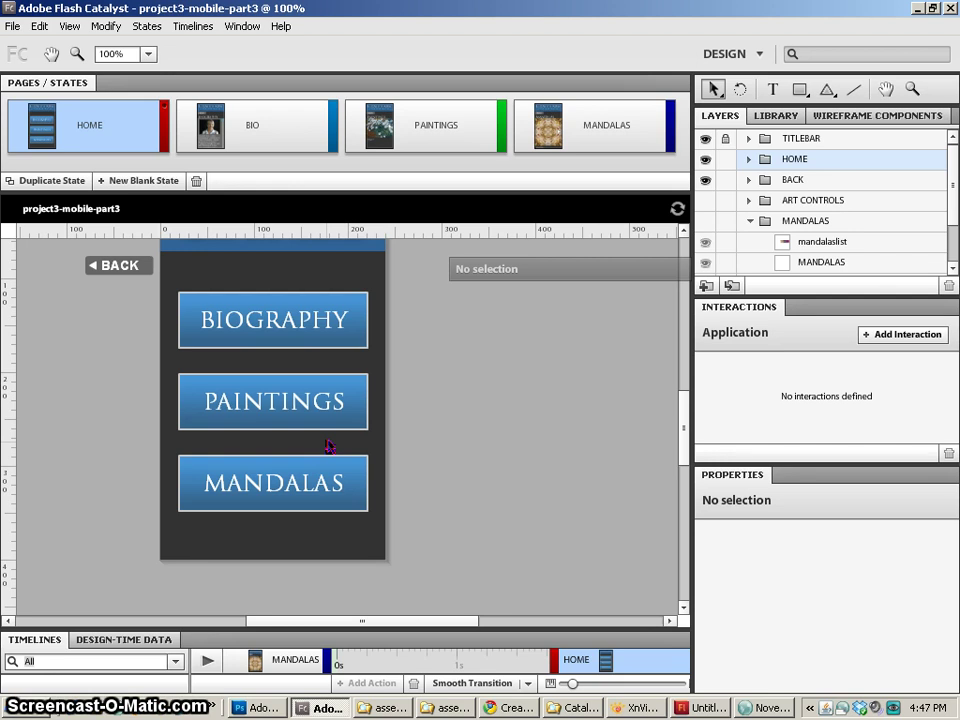
- Make the HOME state's BIOGRAPHY, PAINTINGS and MANDALAS buttons the same in all other states
click(336, 317)
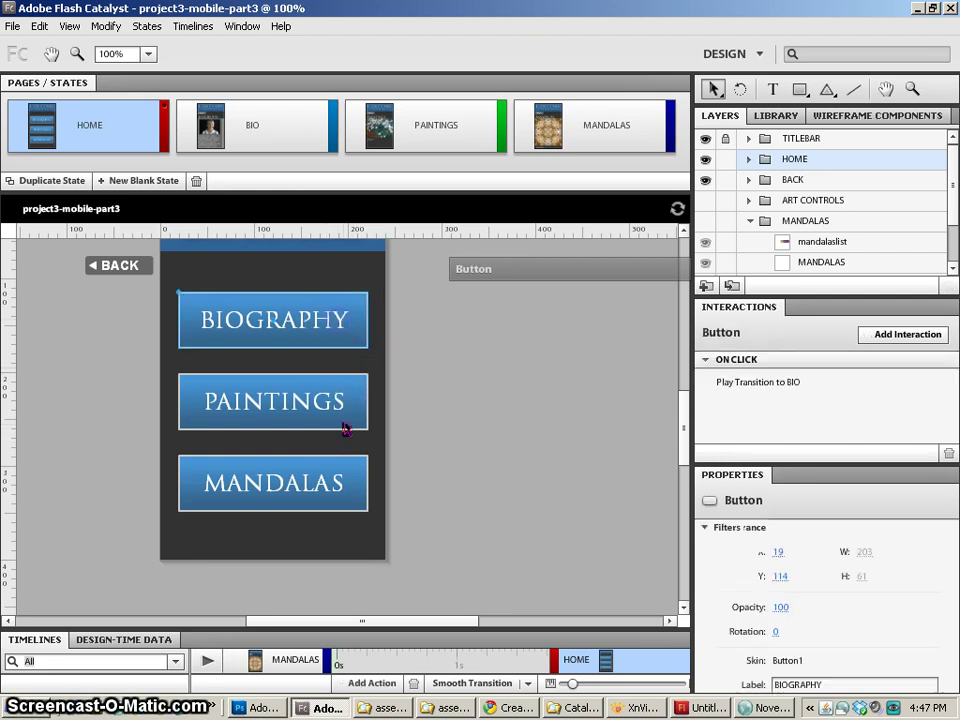
click(343, 426)
shift+click(326, 493)
shift+click(300, 306)
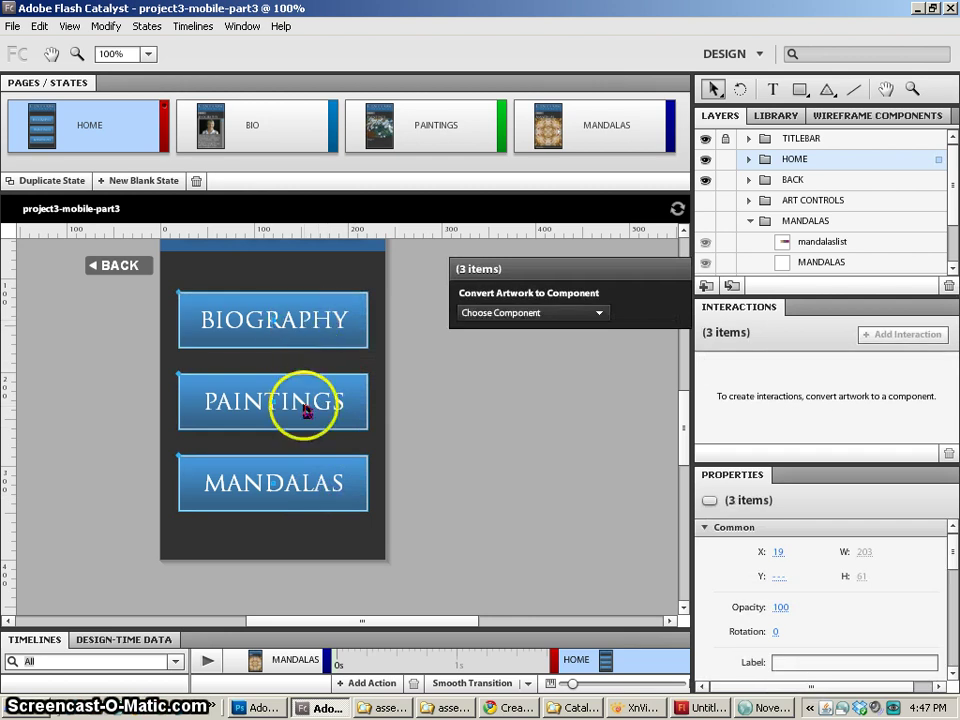
right_click(205, 340)
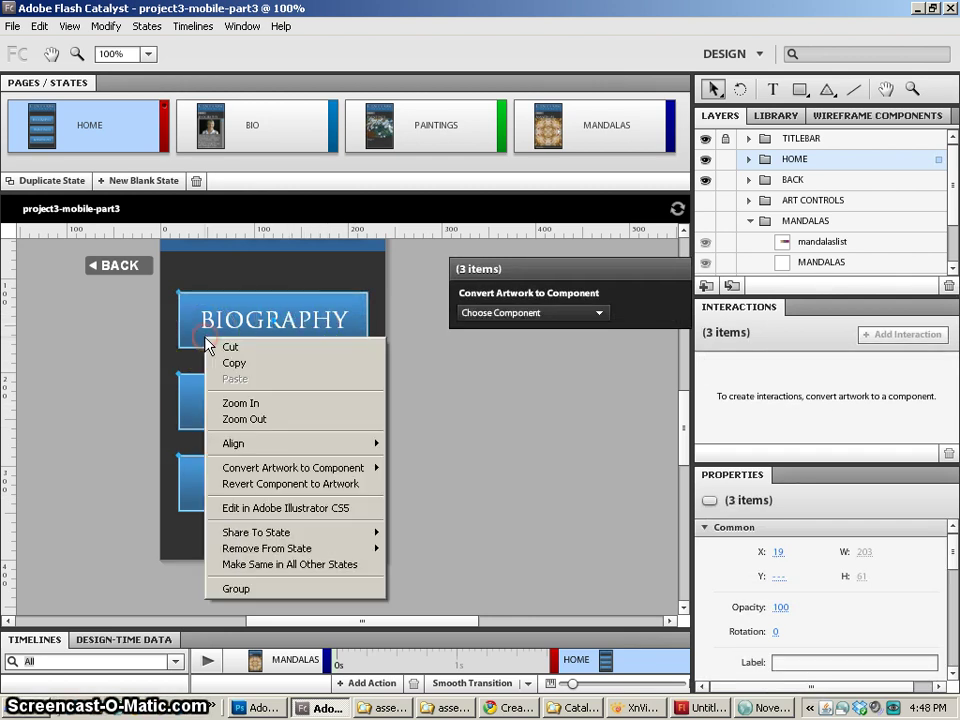
click(308, 565)
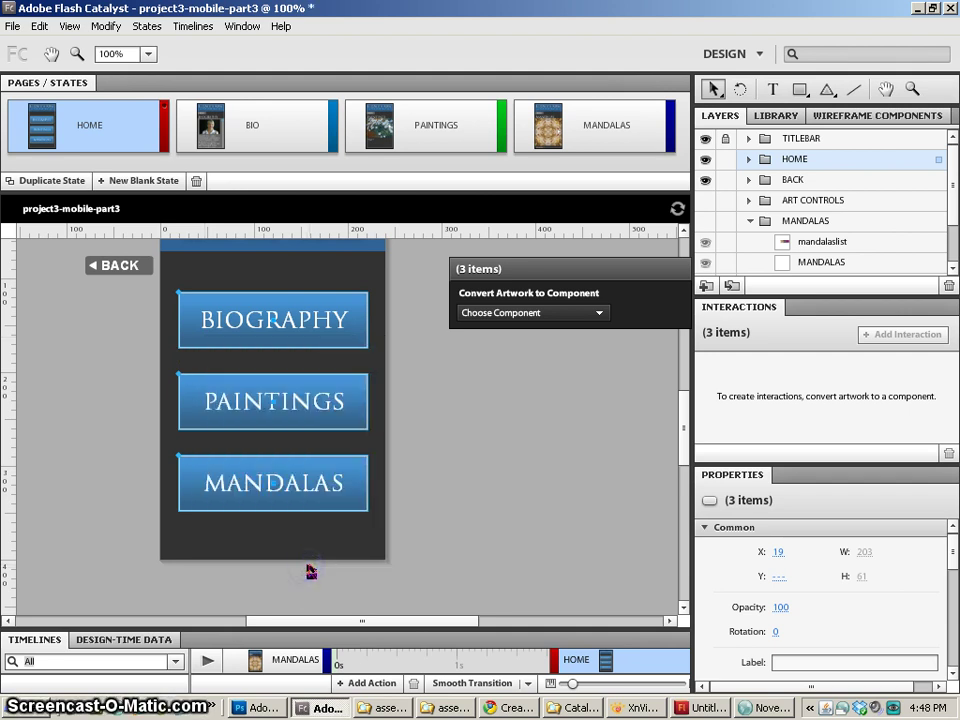
- Turn on the HOME layer and its button sub-layers in the BIO, PAINTINGS and MANDALAS states
click(229, 125)
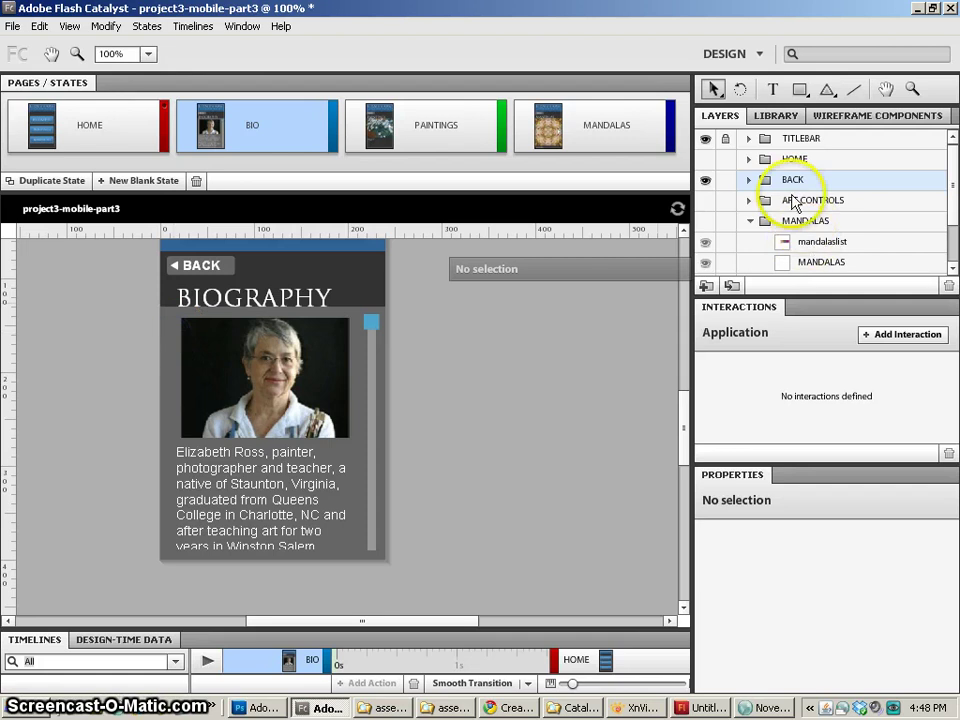
click(706, 159)
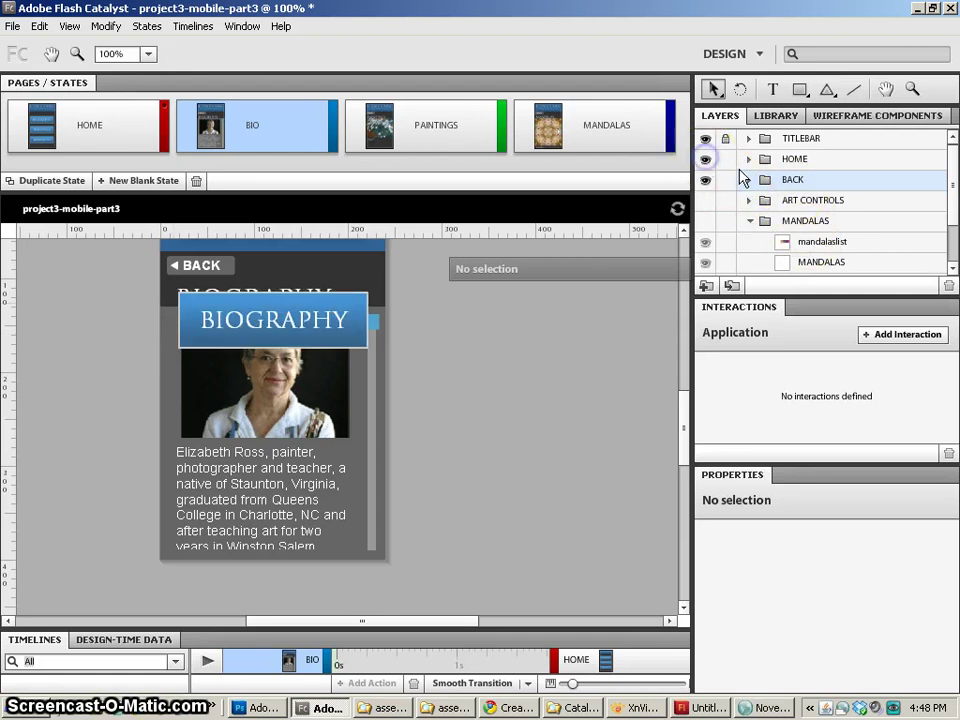
click(749, 160)
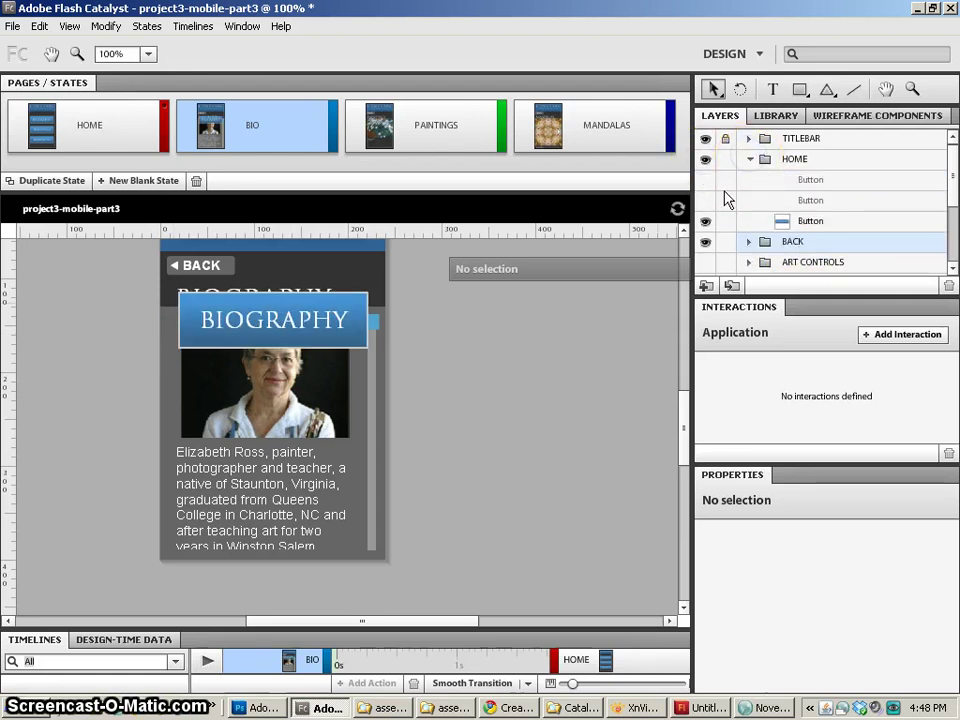
click(706, 200)
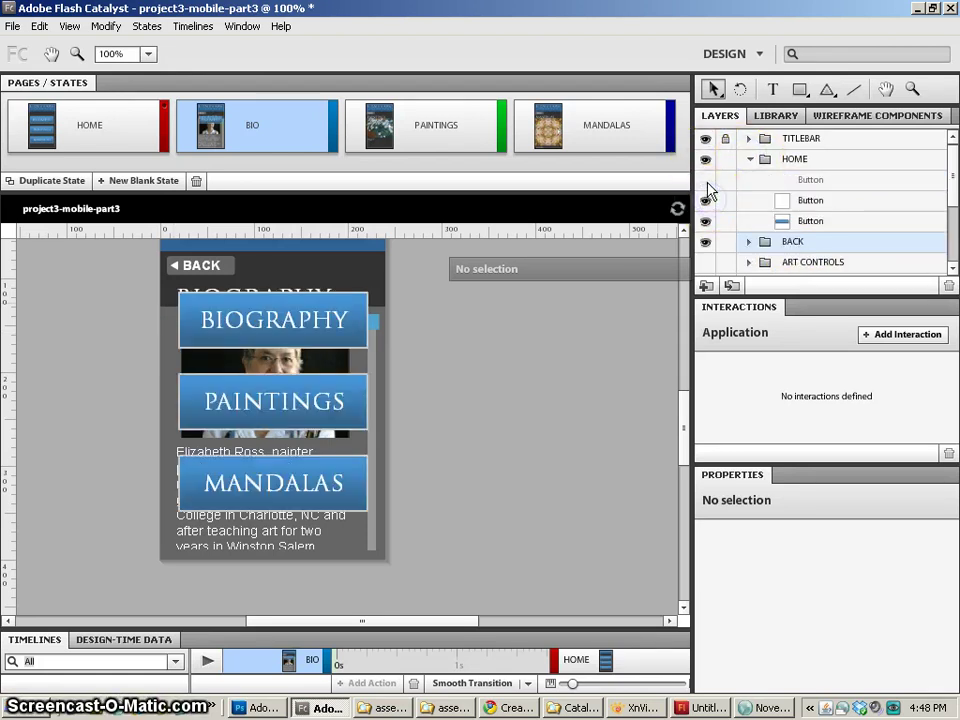
click(415, 128)
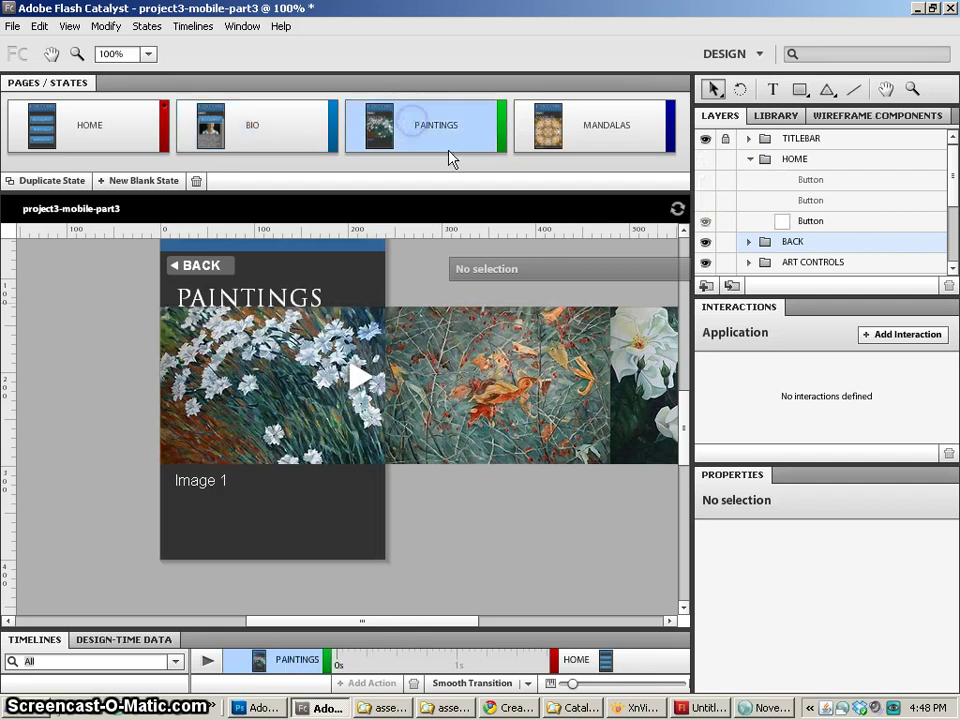
click(706, 160)
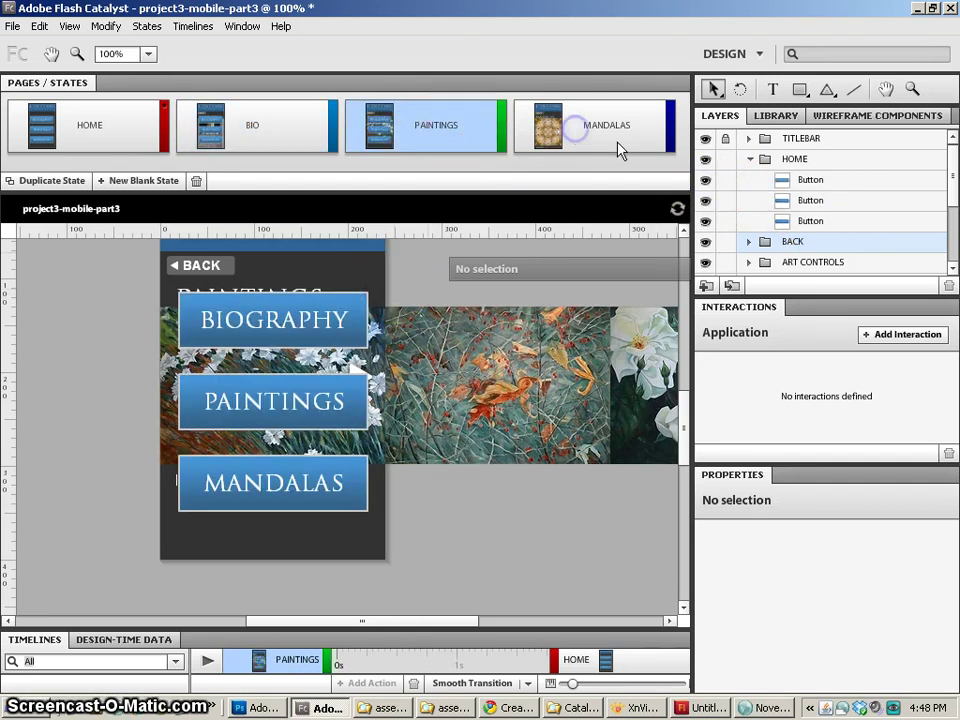
click(618, 148)
click(706, 180)
click(706, 160)
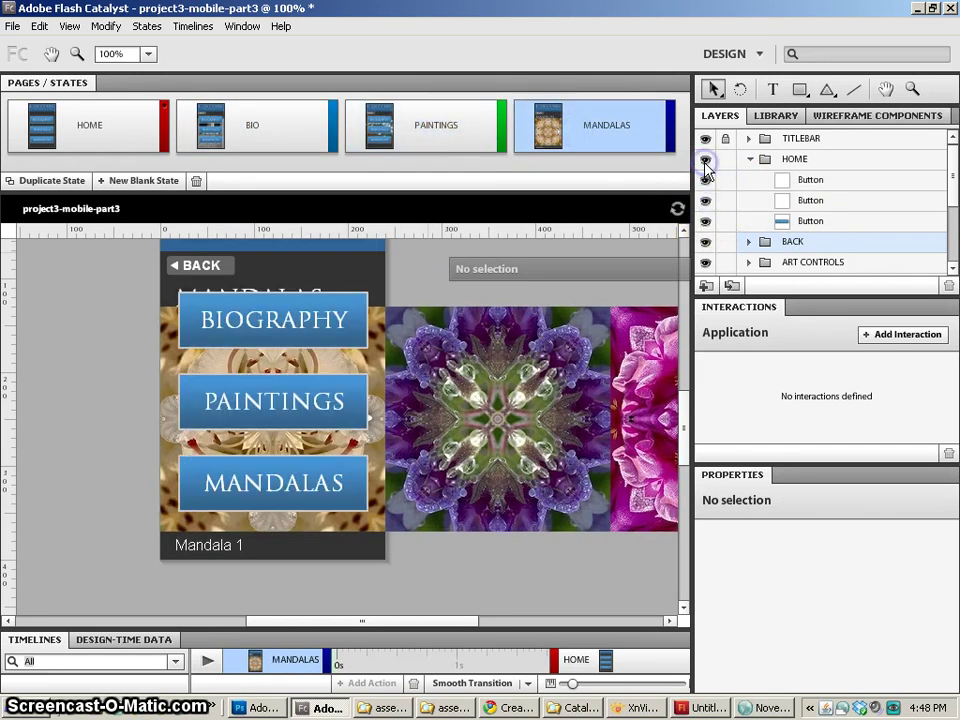
- Drag the three navigation buttons off the left edge to X -213 and apply that to all states
click(285, 316)
shift+click(338, 409)
shift+click(332, 476)
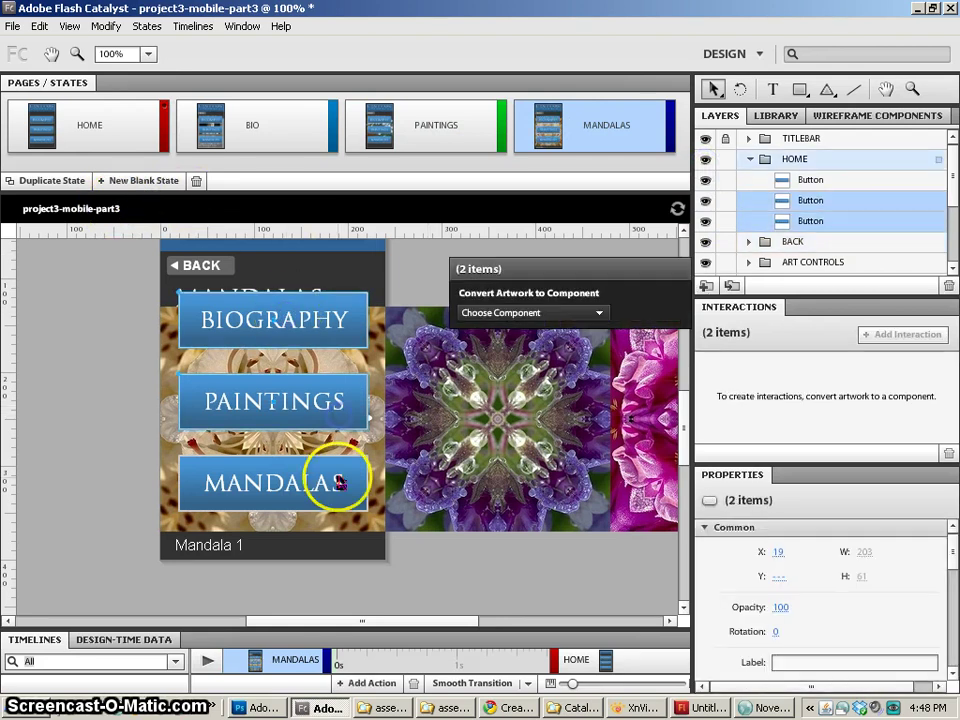
drag(343, 317, 129, 321)
right_click(128, 321)
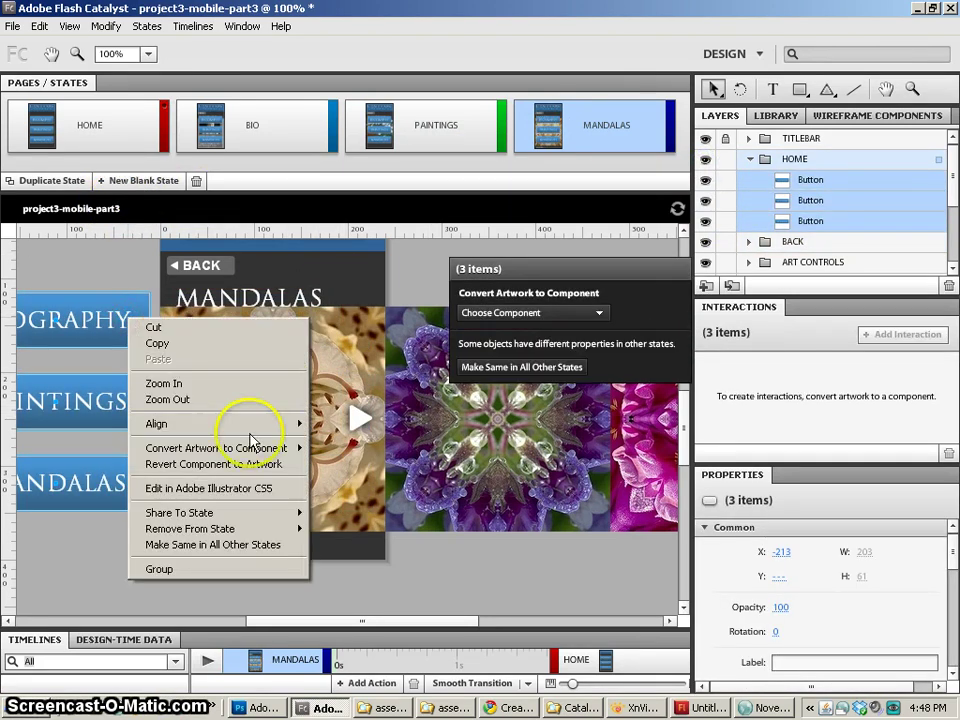
click(240, 546)
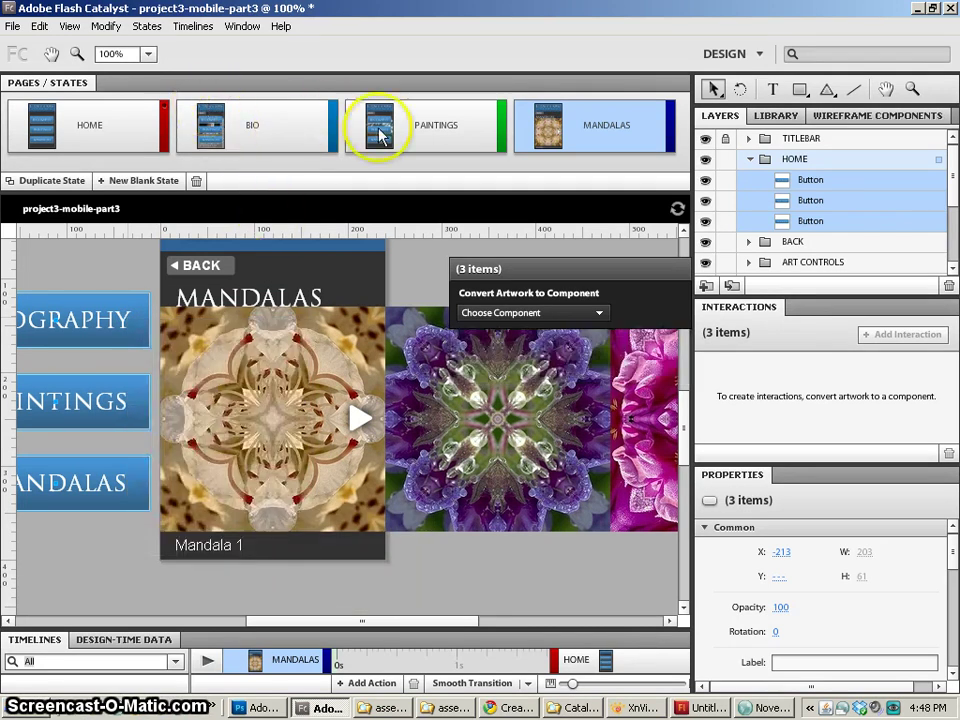
- Check the buttons' offscreen placement in the PAINTINGS, BIO and MANDALAS states, ending on HOME
click(388, 135)
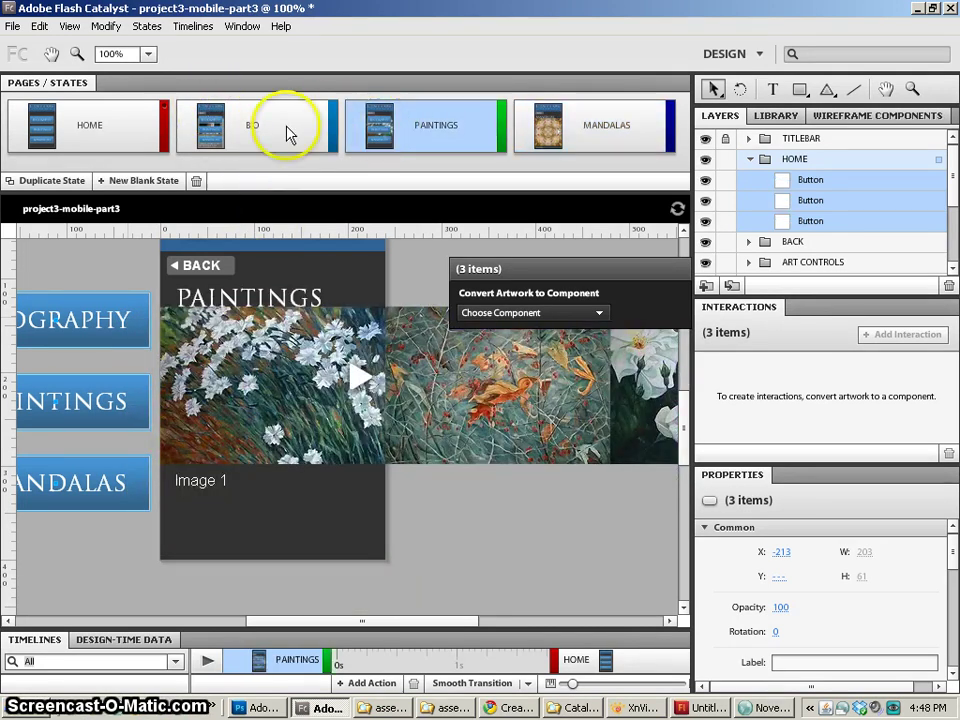
click(214, 129)
click(390, 125)
click(580, 125)
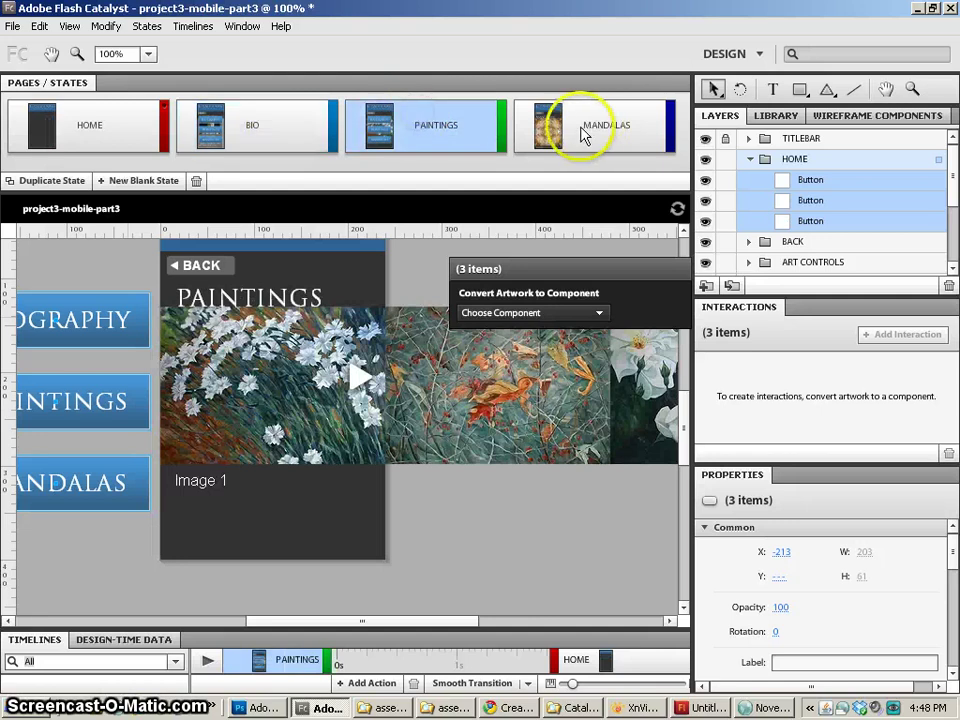
click(428, 130)
click(178, 135)
click(40, 140)
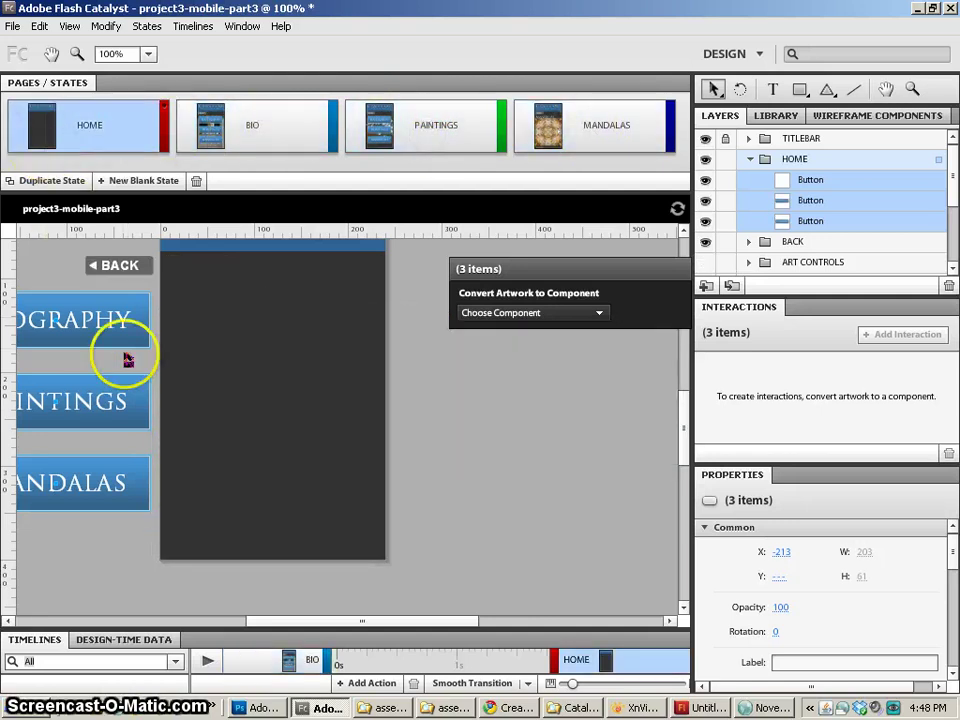
- Drag the three buttons back onto the HOME artboard at X 19
mouse_move(133, 347)
mouse_down()
mouse_move(133, 339)
mouse_move(326, 345)
mouse_up()
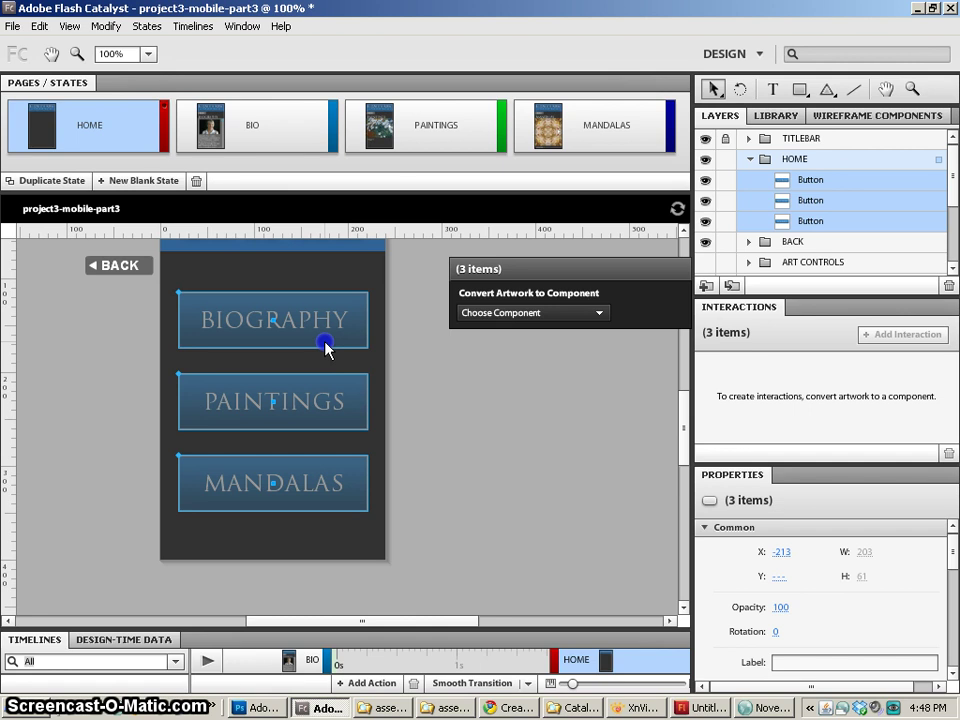
click(258, 145)
click(105, 135)
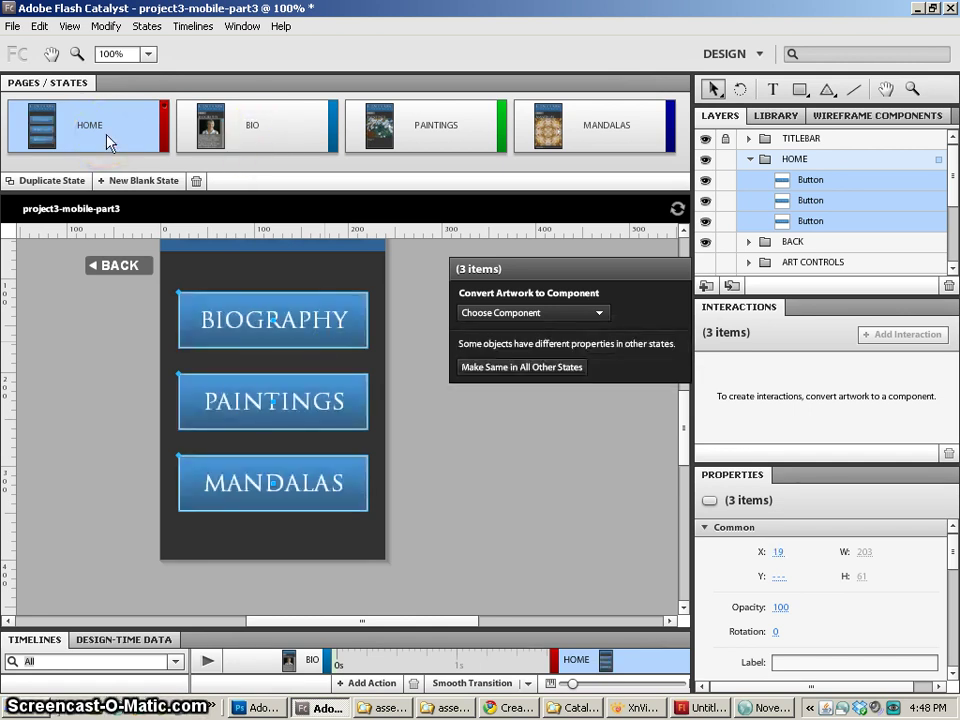
- Confirm the buttons stay offscreen in the BIO, PAINTINGS and MANDALAS states, then return to HOME
click(241, 130)
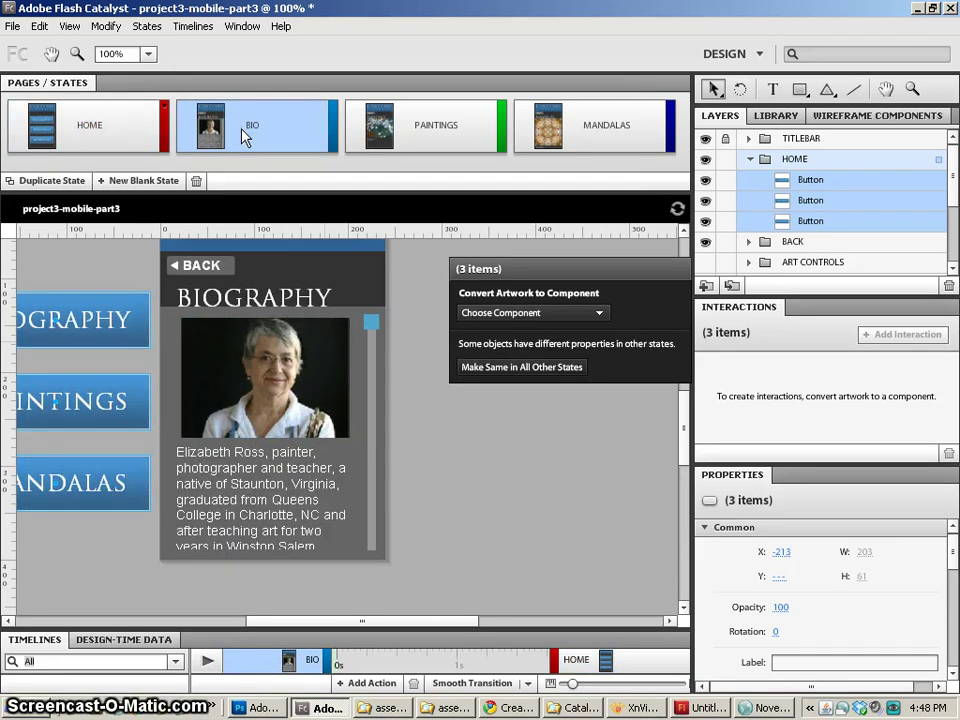
click(126, 341)
click(410, 135)
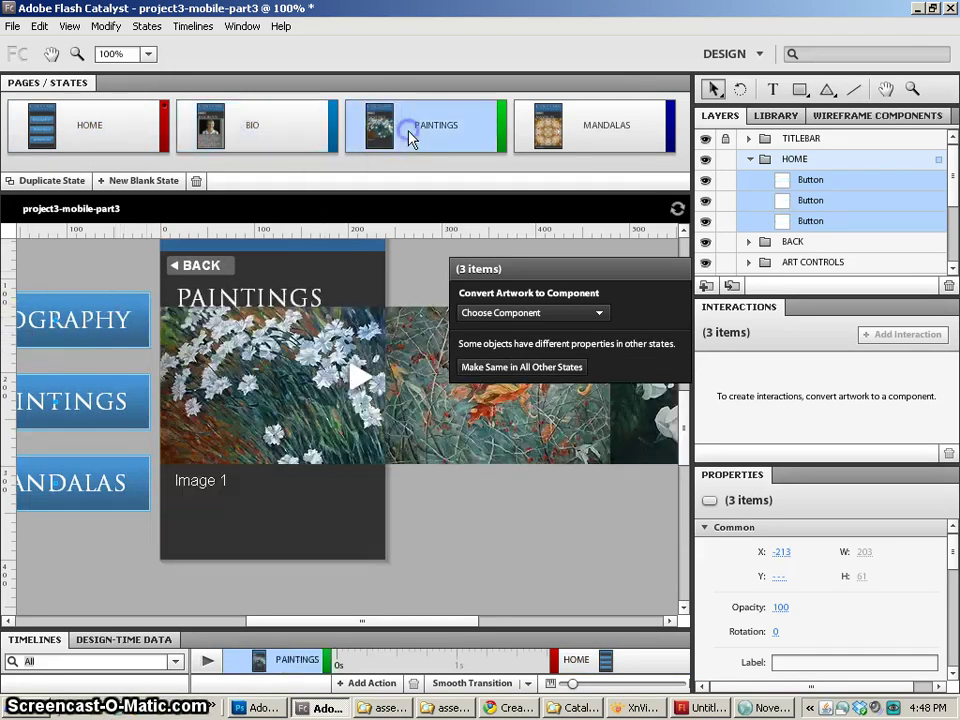
click(618, 140)
click(448, 135)
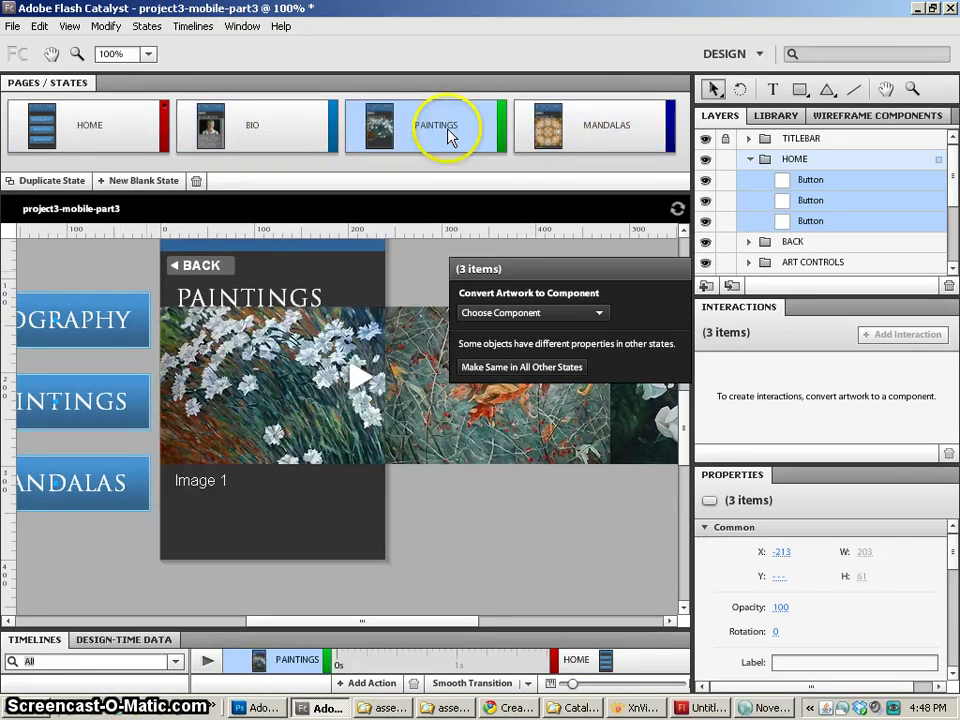
click(250, 140)
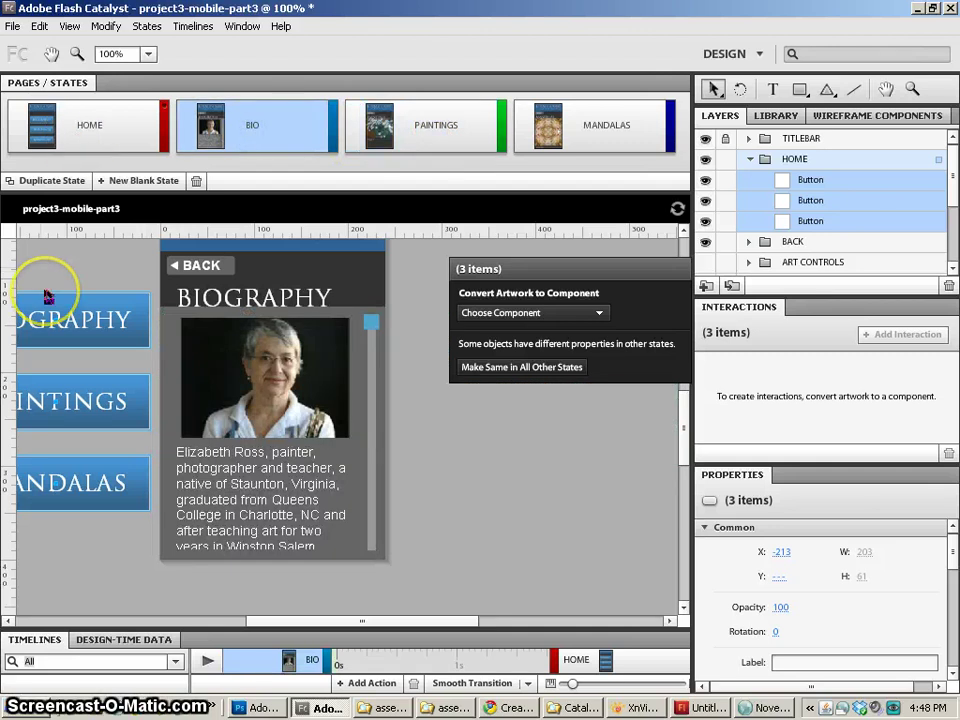
click(92, 138)
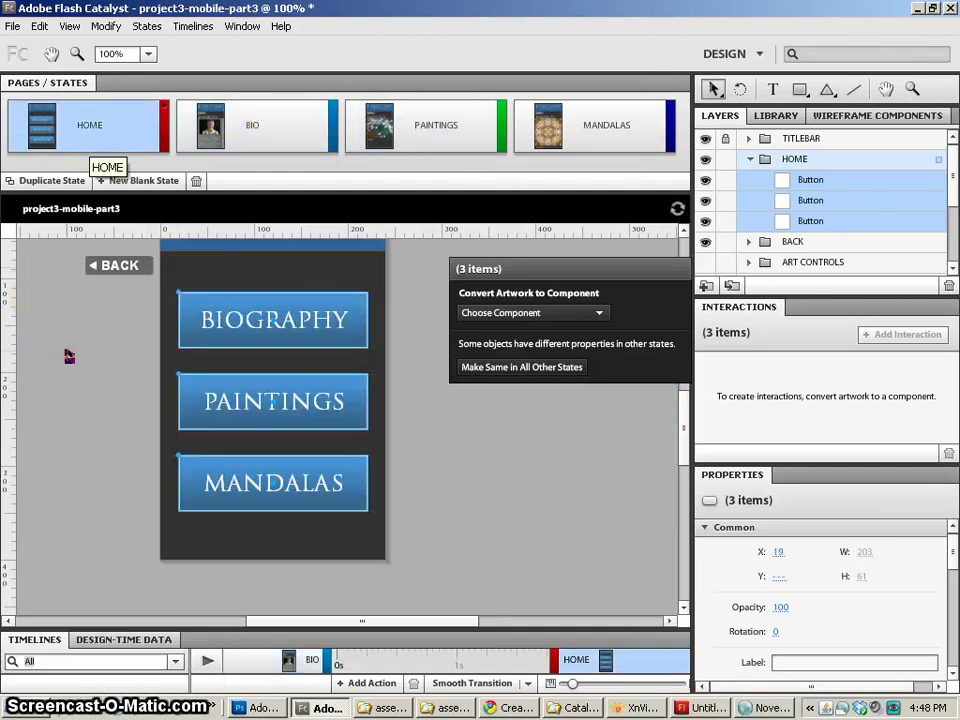
- Select the BACK button on HOME, parked off-stage at X -81, and compare it with BIO
click(121, 267)
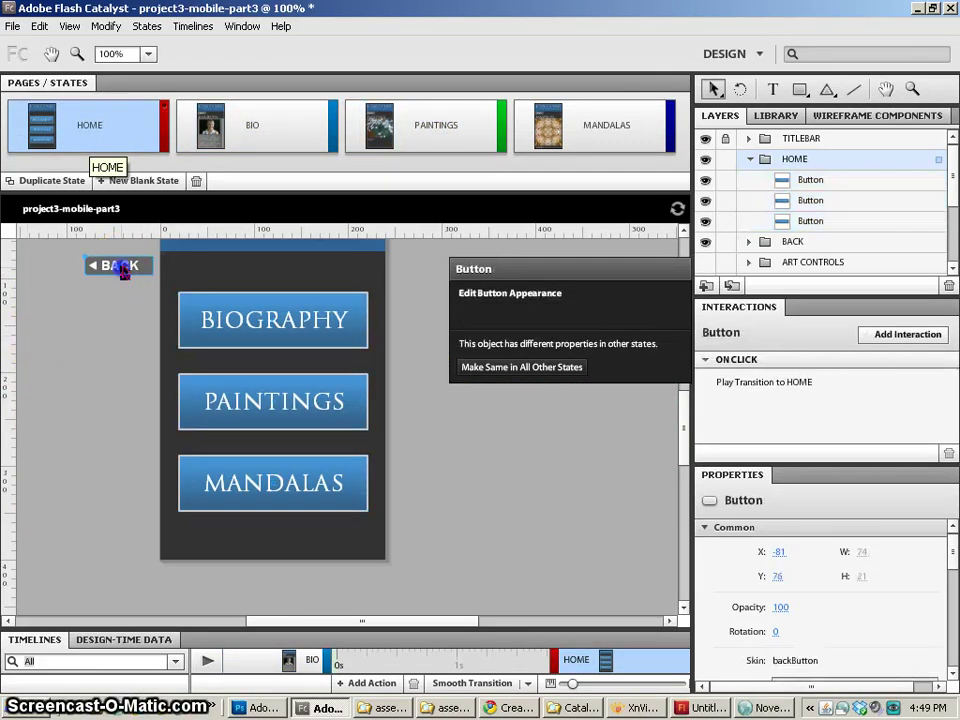
click(243, 125)
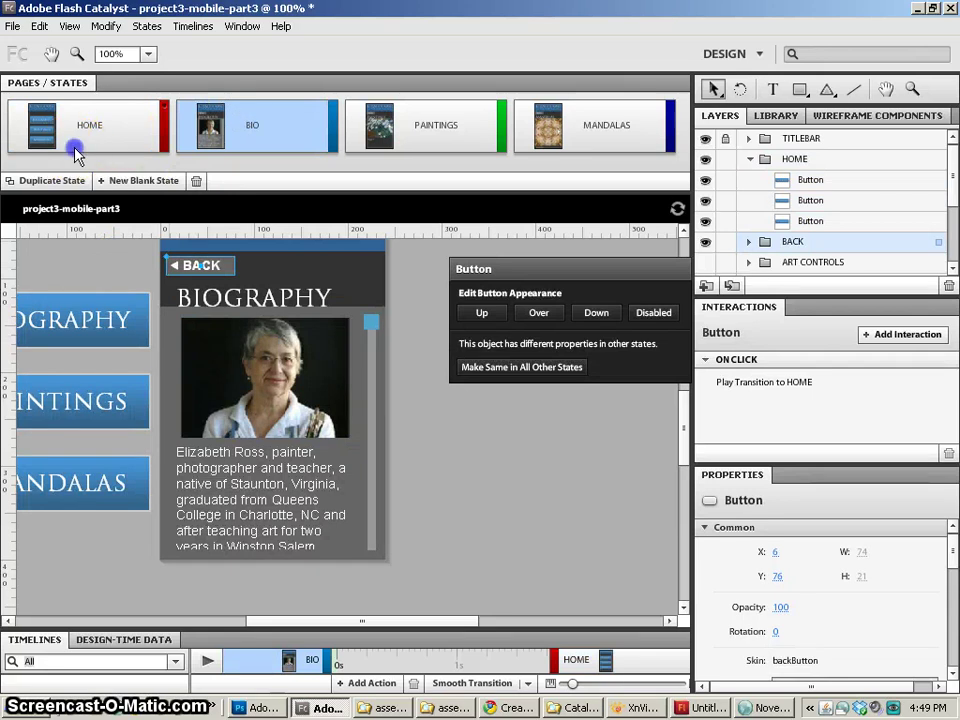
click(58, 115)
click(235, 148)
click(98, 136)
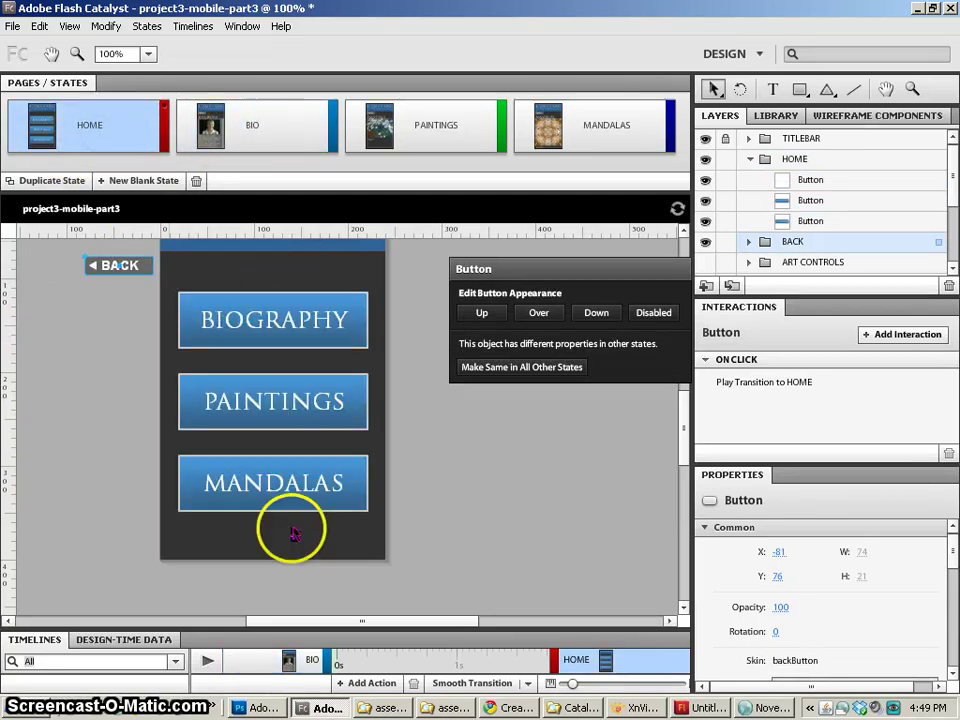
- Apply Smooth Transitions to HOME→BIO, HOME→PAINTINGS and HOME→MANDALAS
drag(336, 628, 356, 318)
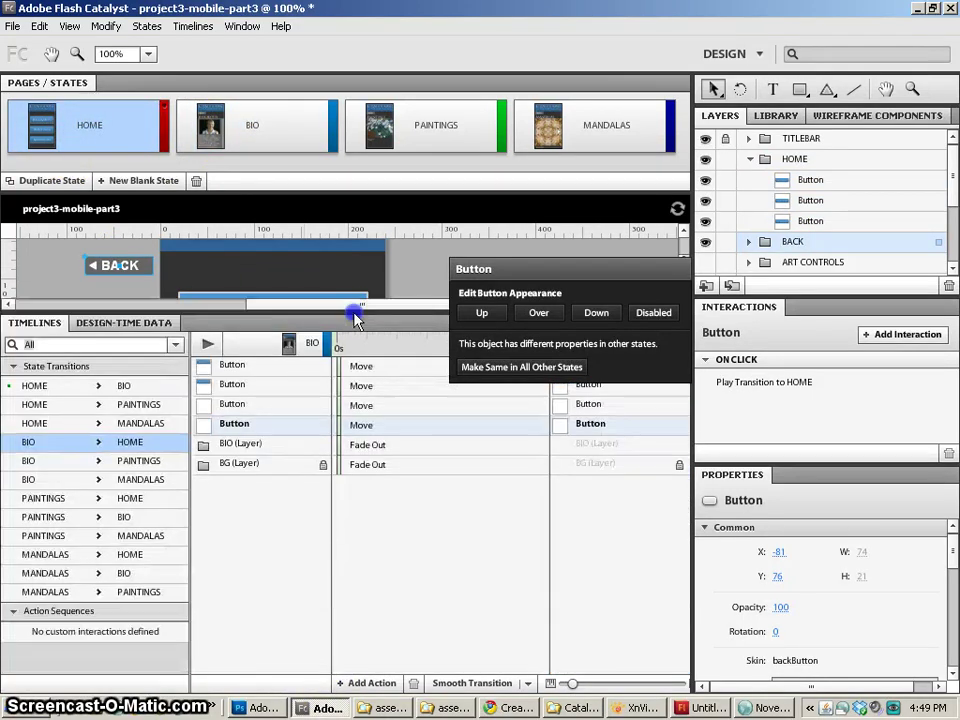
click(35, 386)
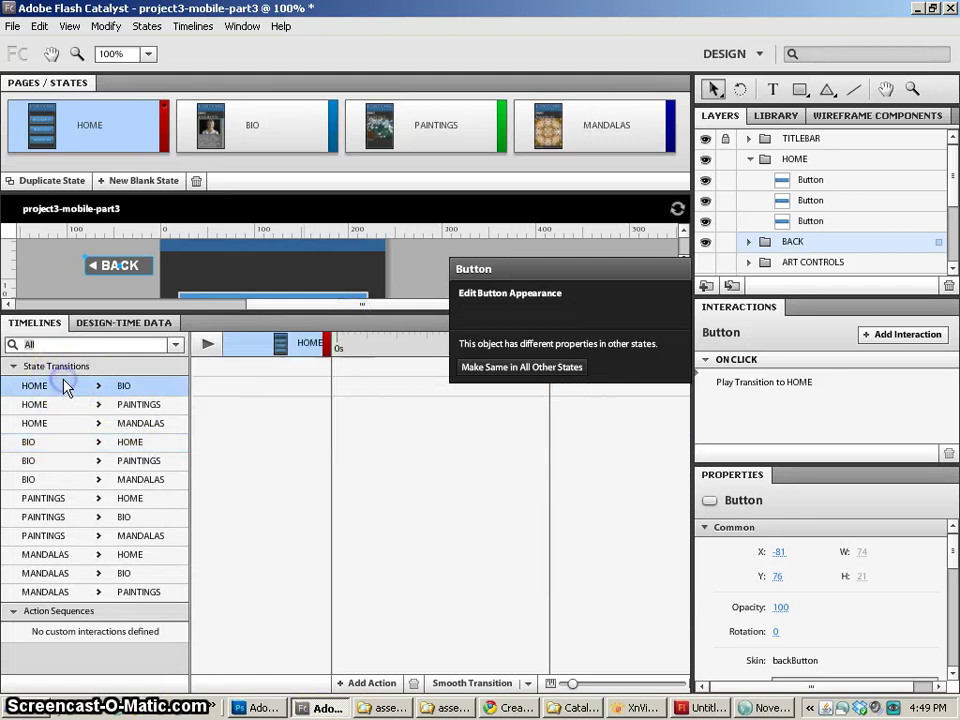
shift+click(64, 423)
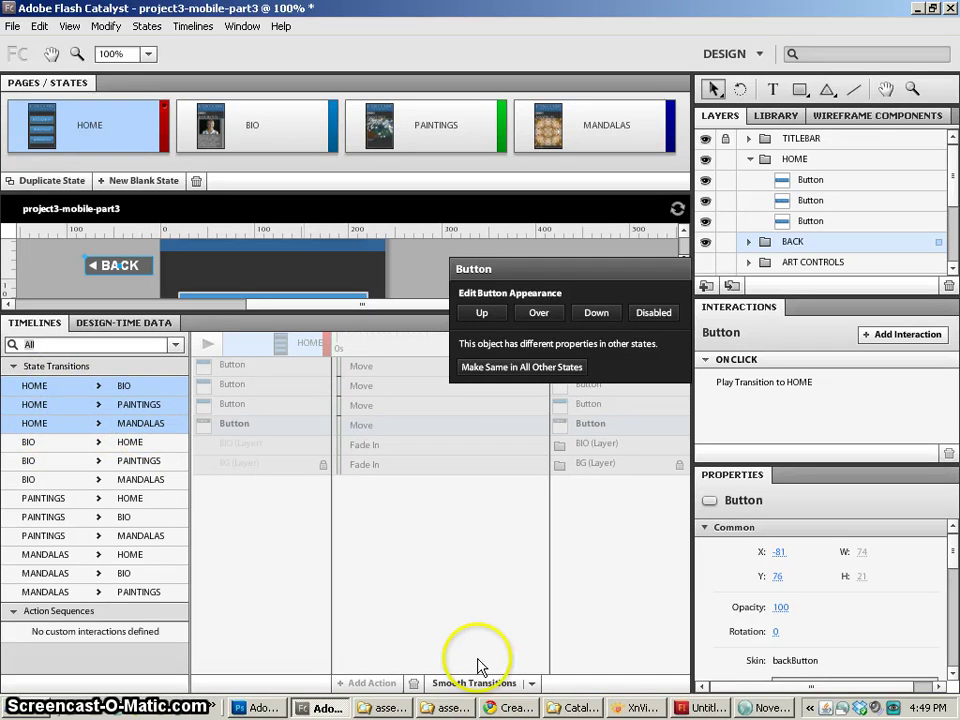
click(489, 686)
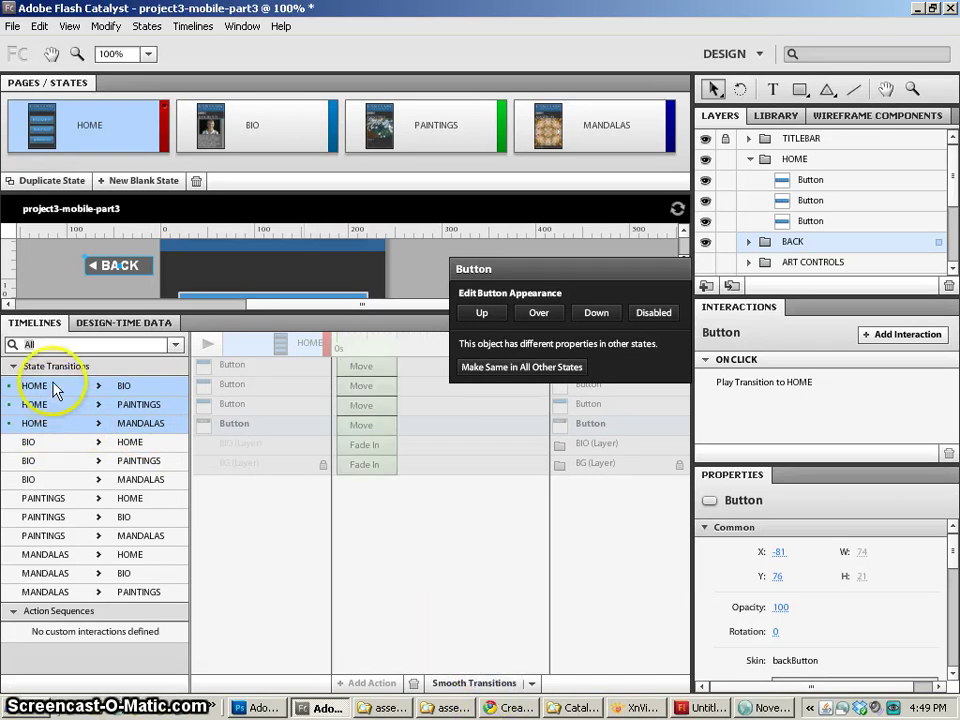
- Inspect each HOME transition's timeline, ending on HOME > BIO
click(47, 406)
click(45, 423)
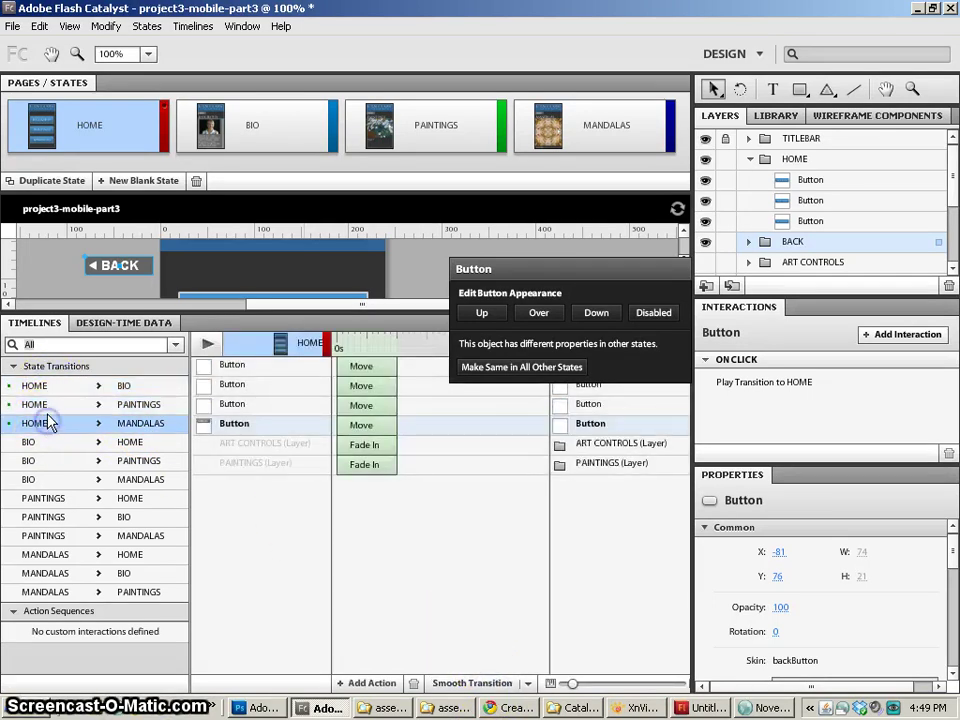
click(48, 405)
click(45, 387)
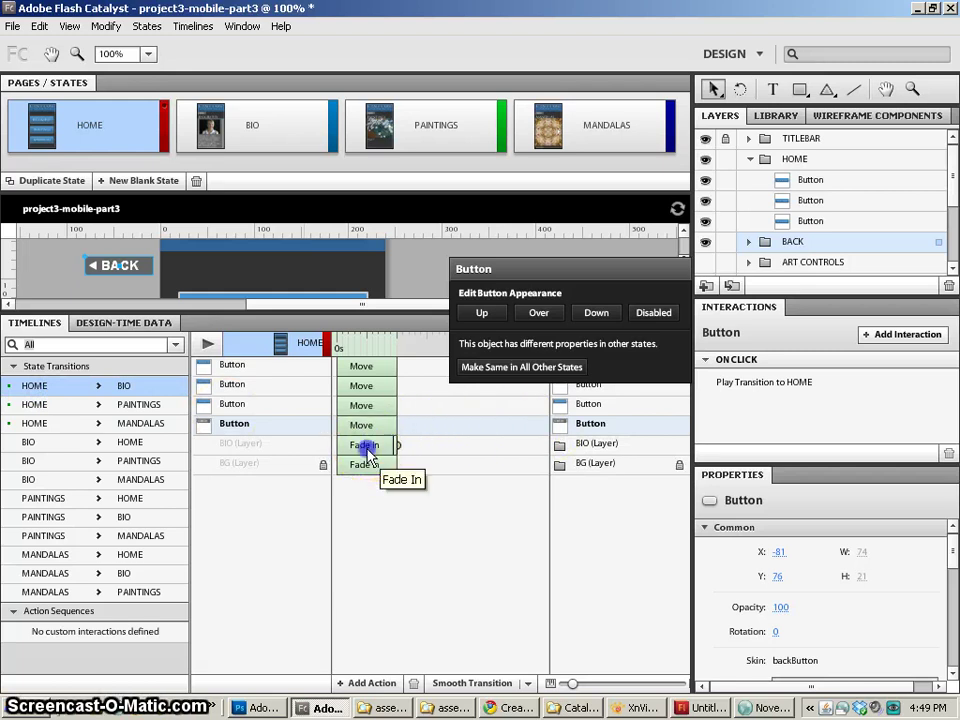
- Drag the Fade In effects in the HOME transitions to start at 0.5 s
drag(369, 475, 411, 450)
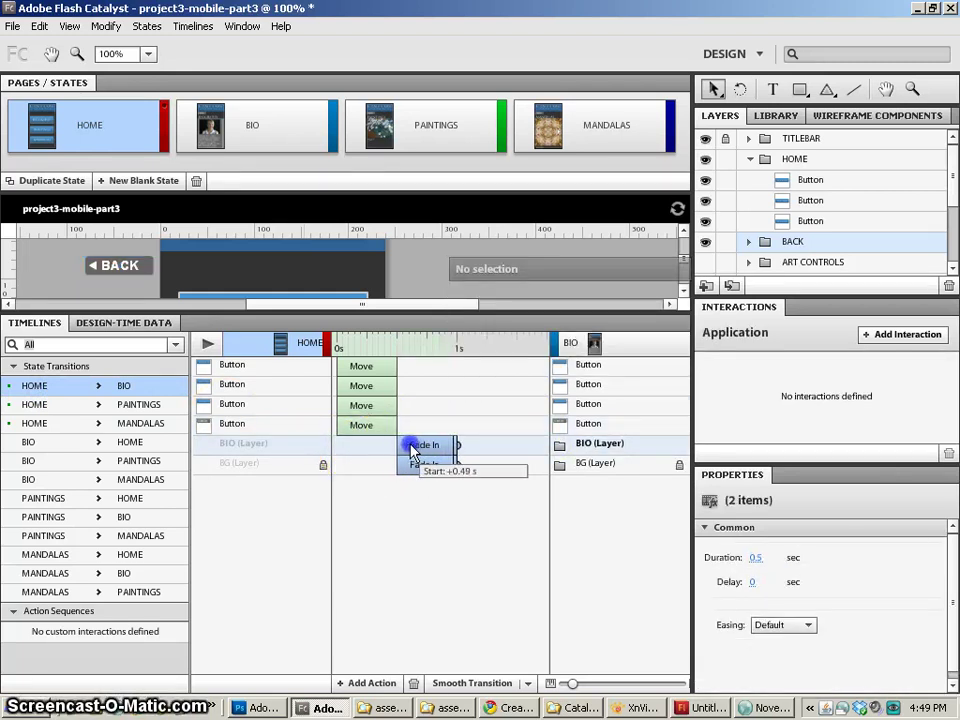
click(69, 404)
mouse_move(367, 455)
mouse_down()
mouse_move(364, 466)
mouse_move(405, 446)
mouse_move(352, 452)
mouse_move(422, 447)
mouse_up()
click(47, 428)
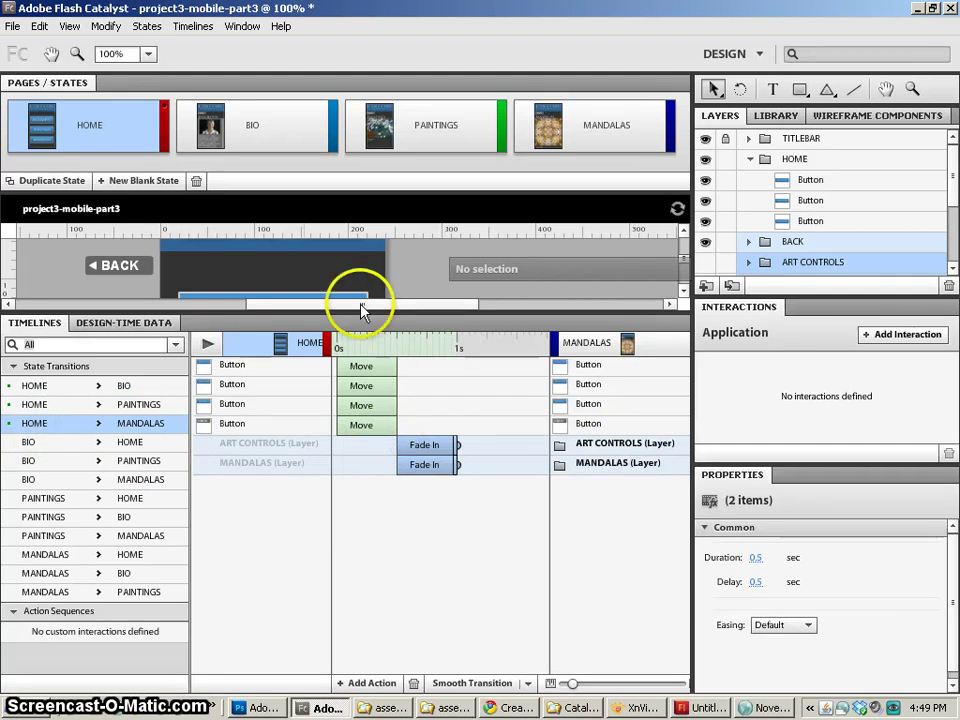
- Preview the HOME→MANDALAS, HOME→BIO and HOME→PAINTINGS transitions
click(206, 343)
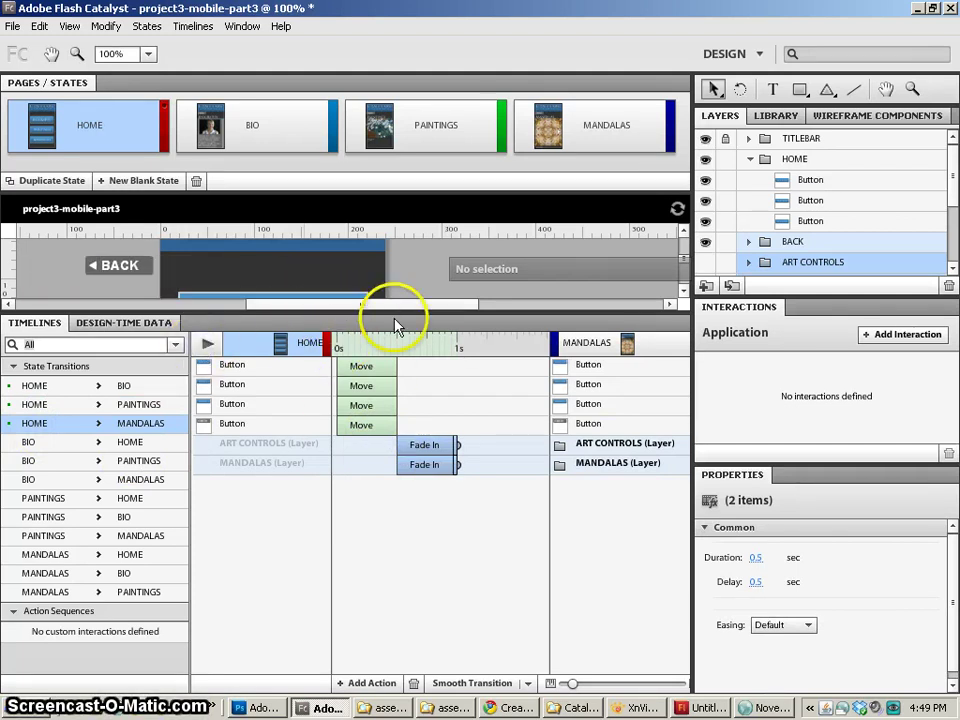
drag(394, 313, 400, 478)
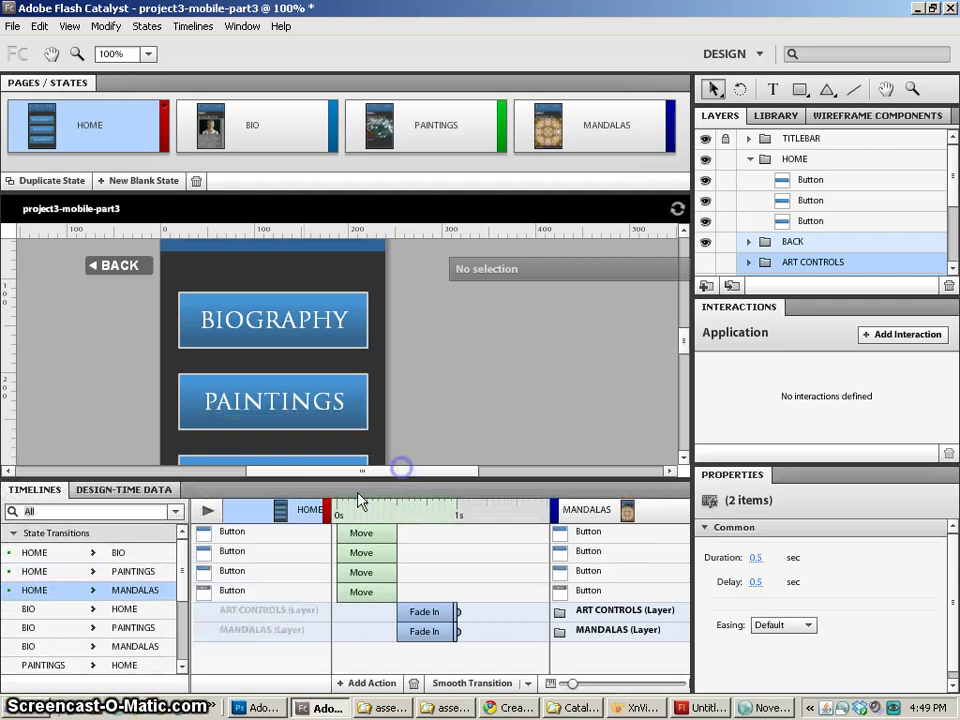
click(208, 510)
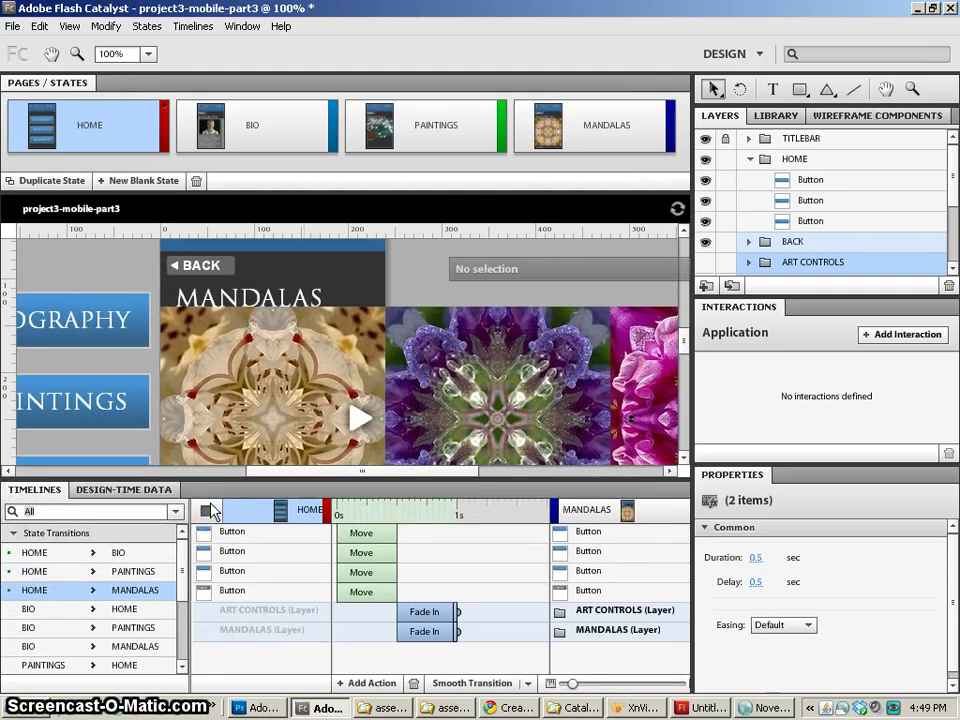
click(64, 556)
click(207, 511)
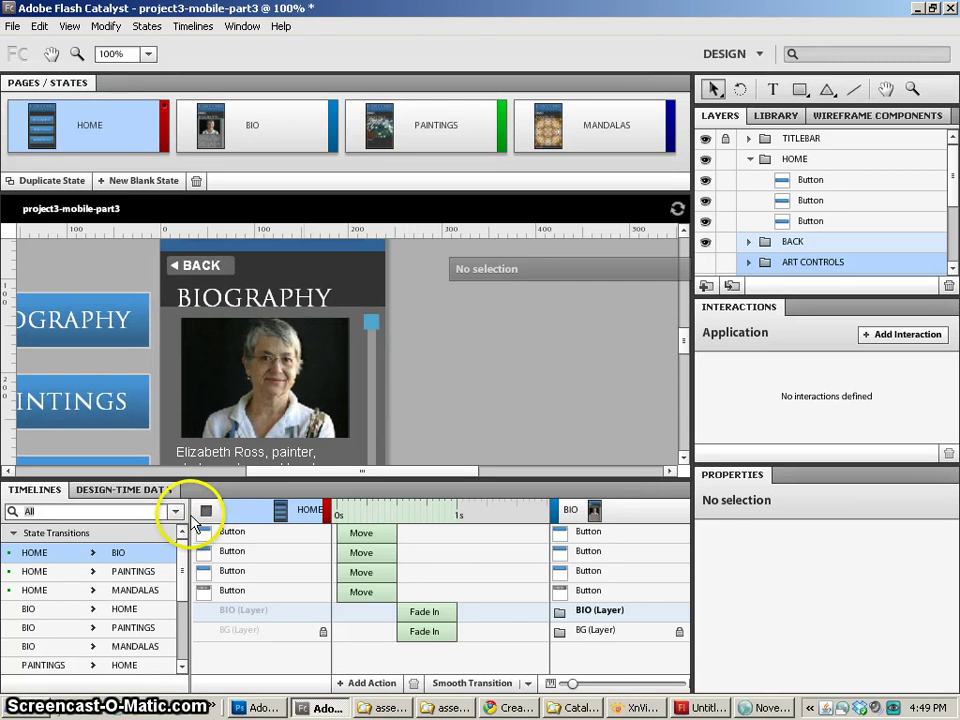
click(66, 571)
click(204, 512)
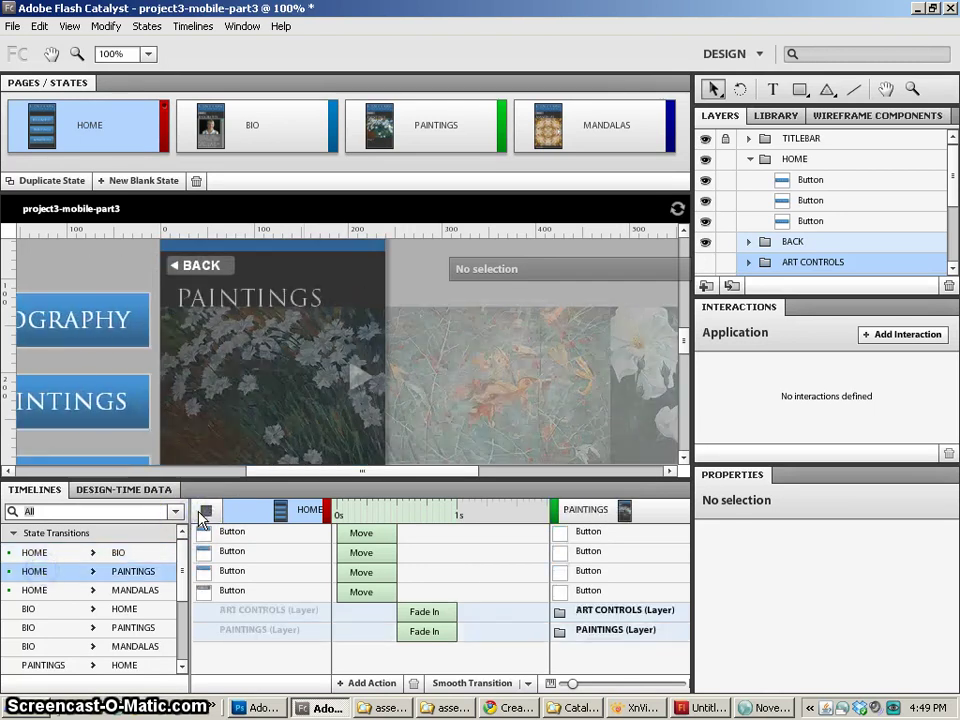
drag(296, 478, 317, 334)
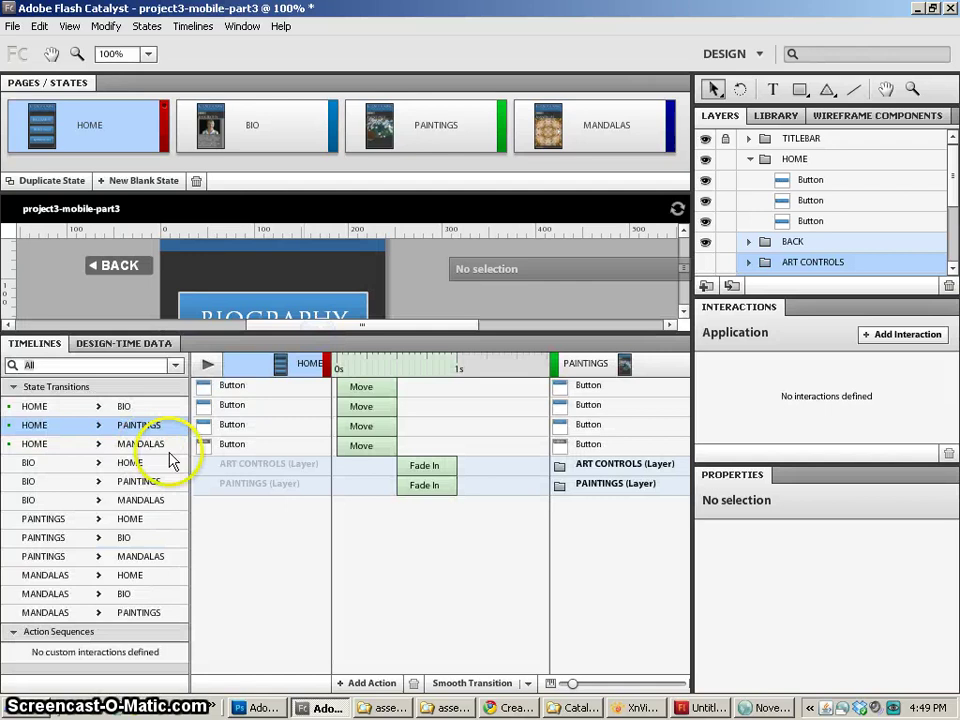
- Select BIO→HOME, PAINTINGS→HOME and MANDALAS→HOME and apply Smooth Transitions for Move and Fade Out
click(78, 520)
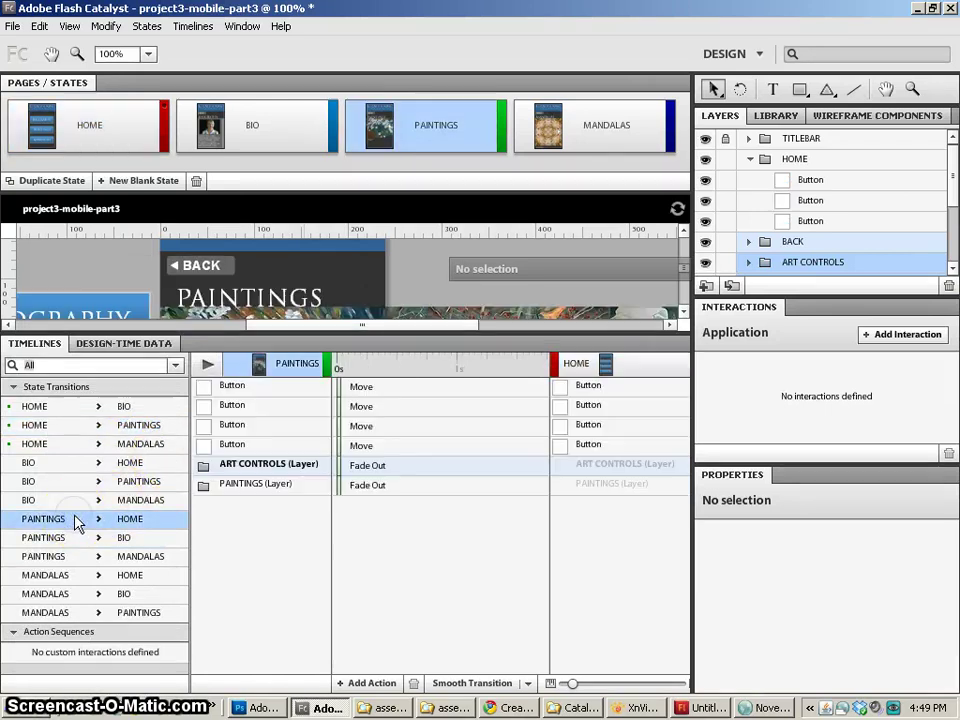
click(76, 519)
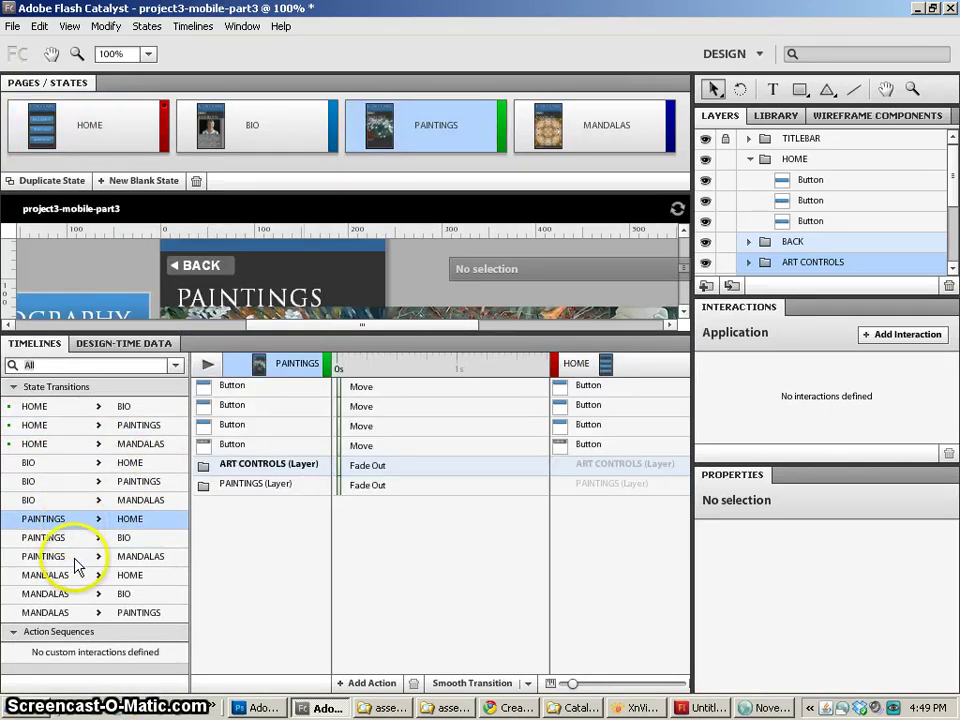
ctrl+click(68, 557)
click(60, 520)
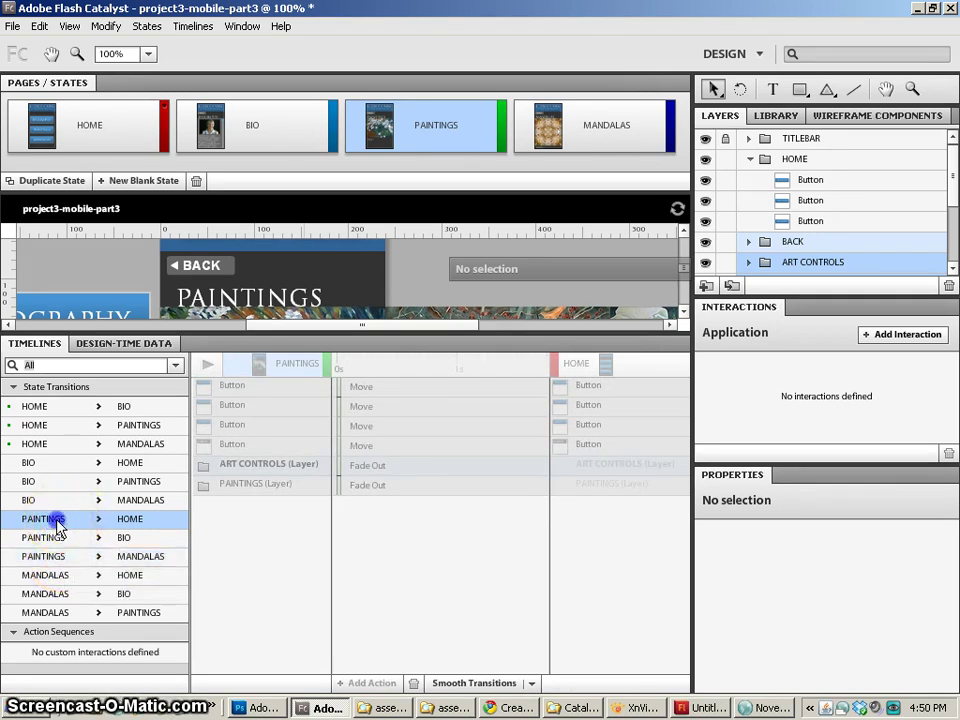
ctrl+click(57, 463)
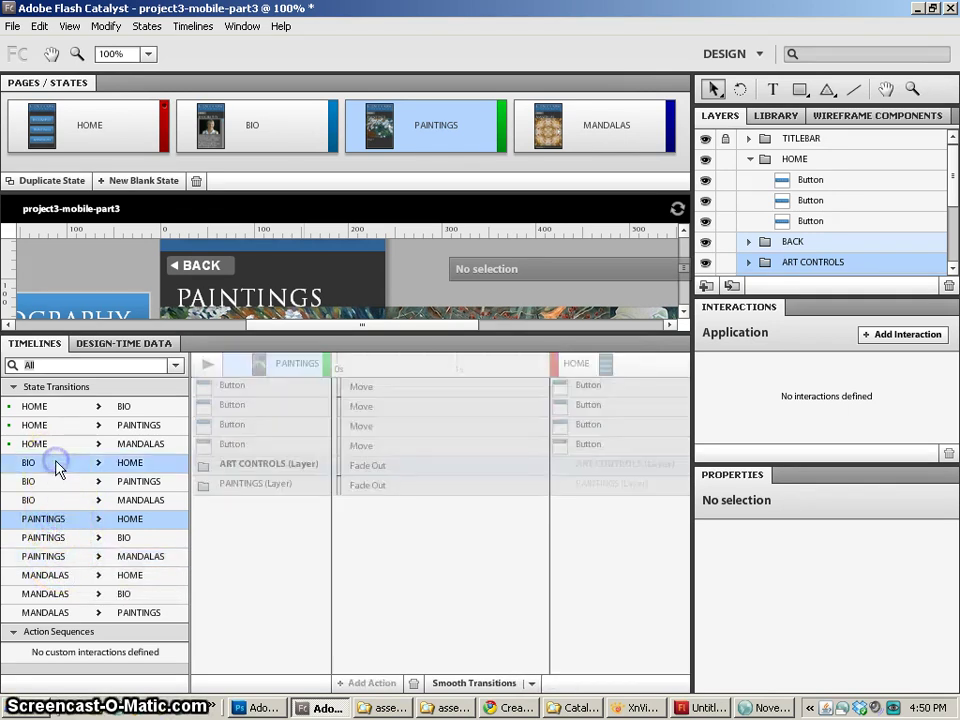
ctrl+click(48, 576)
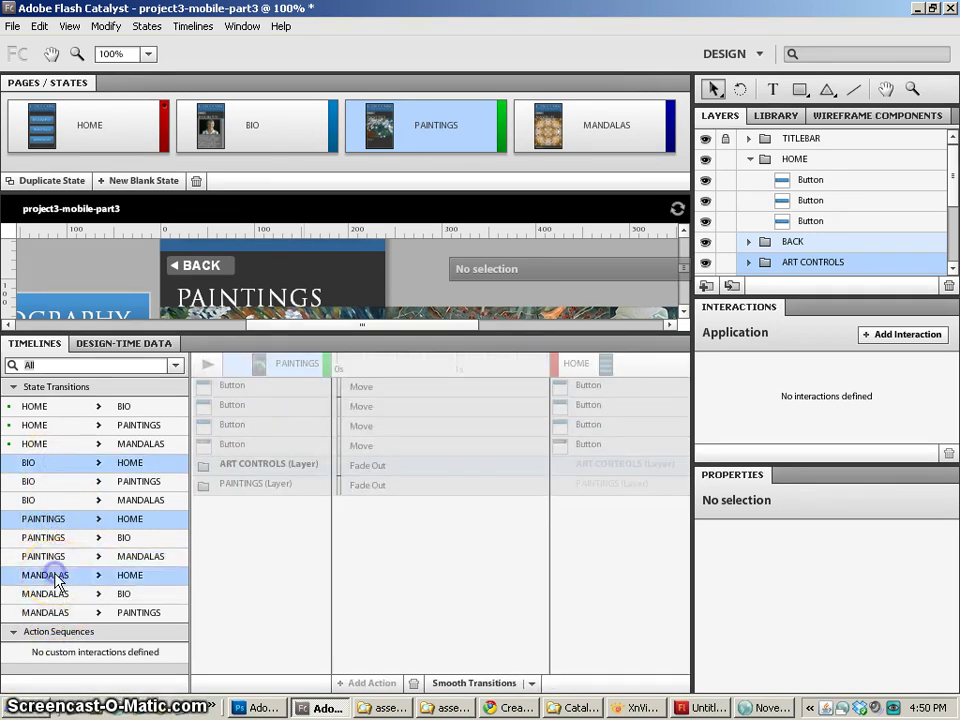
click(475, 684)
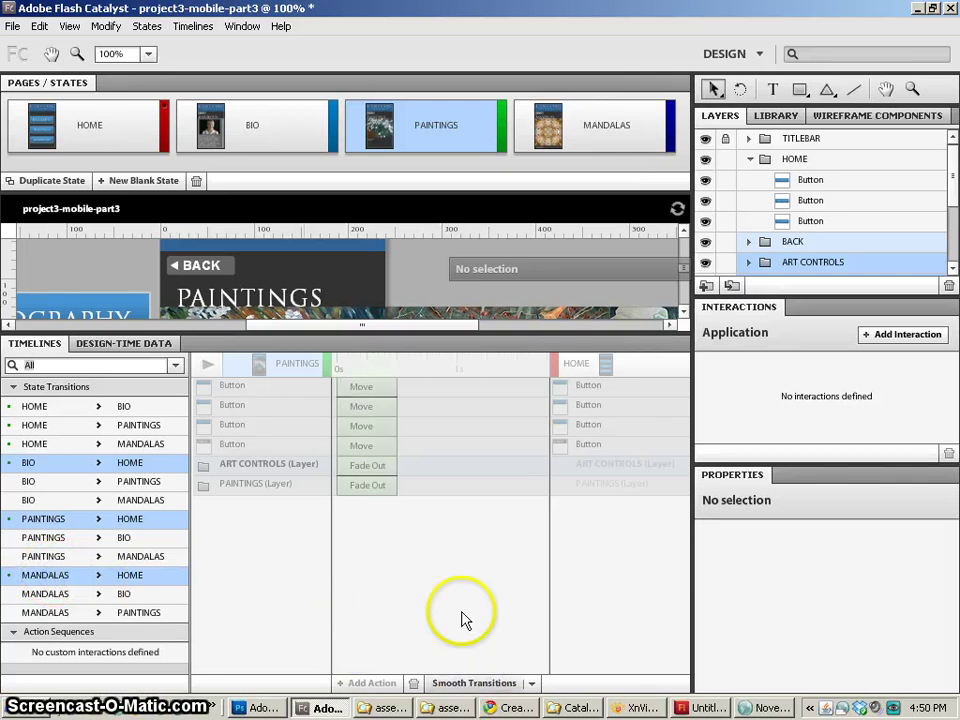
- Delay the four button Move effects in BIO→HOME to start at about 0.5 s
click(64, 465)
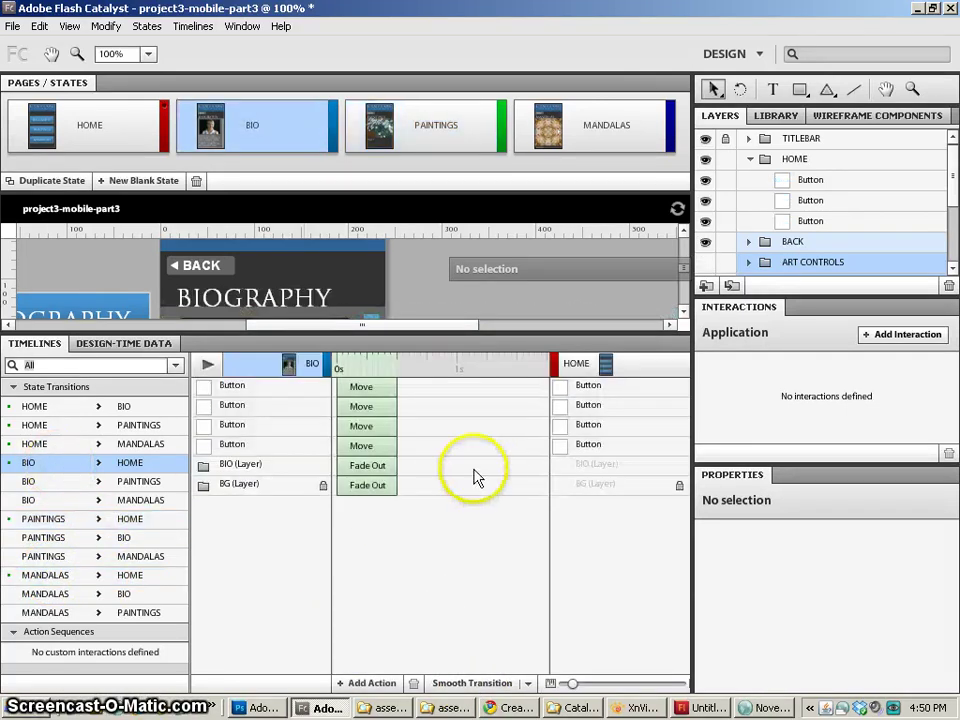
click(362, 465)
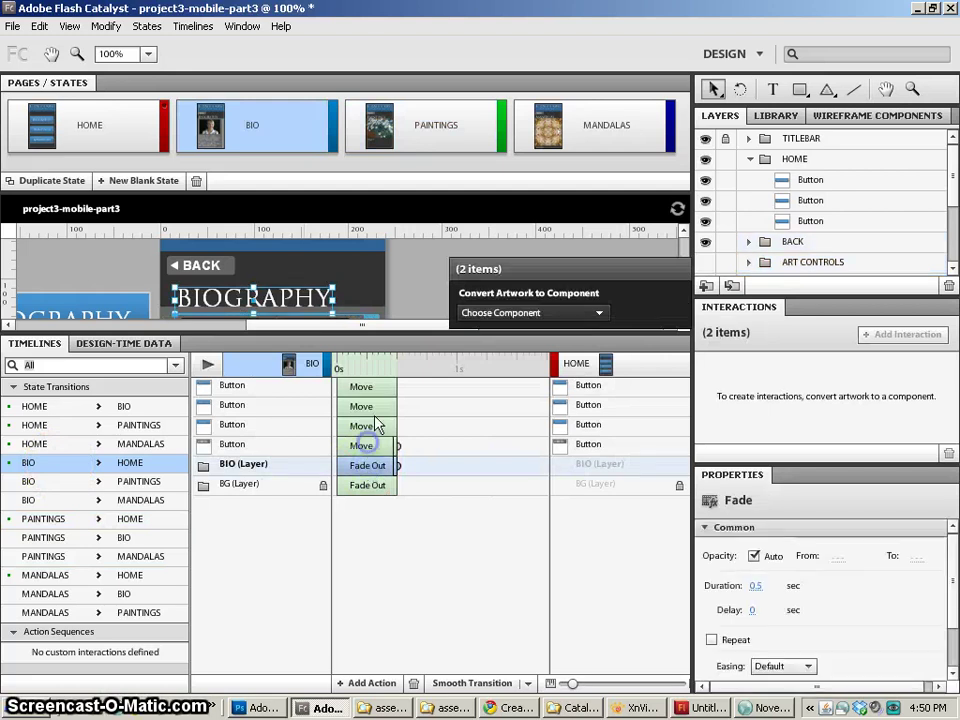
click(362, 445)
shift+click(362, 390)
drag(362, 390, 410, 386)
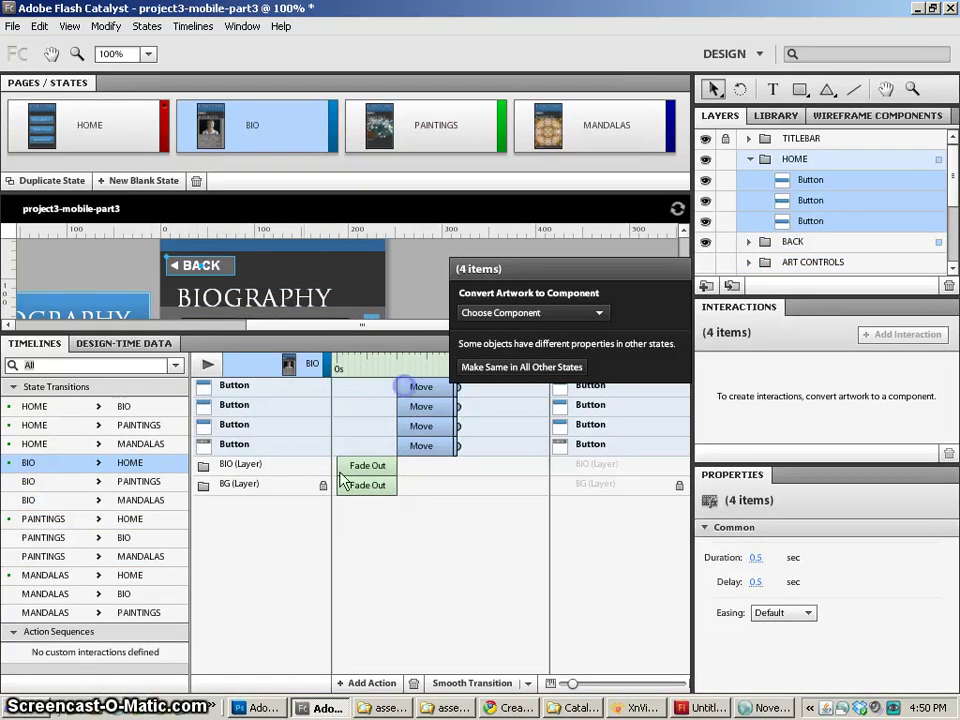
- Delay the button Moves in PAINTINGS→HOME and MANDALAS→HOME to 0.5 s, then clear the selection
click(52, 520)
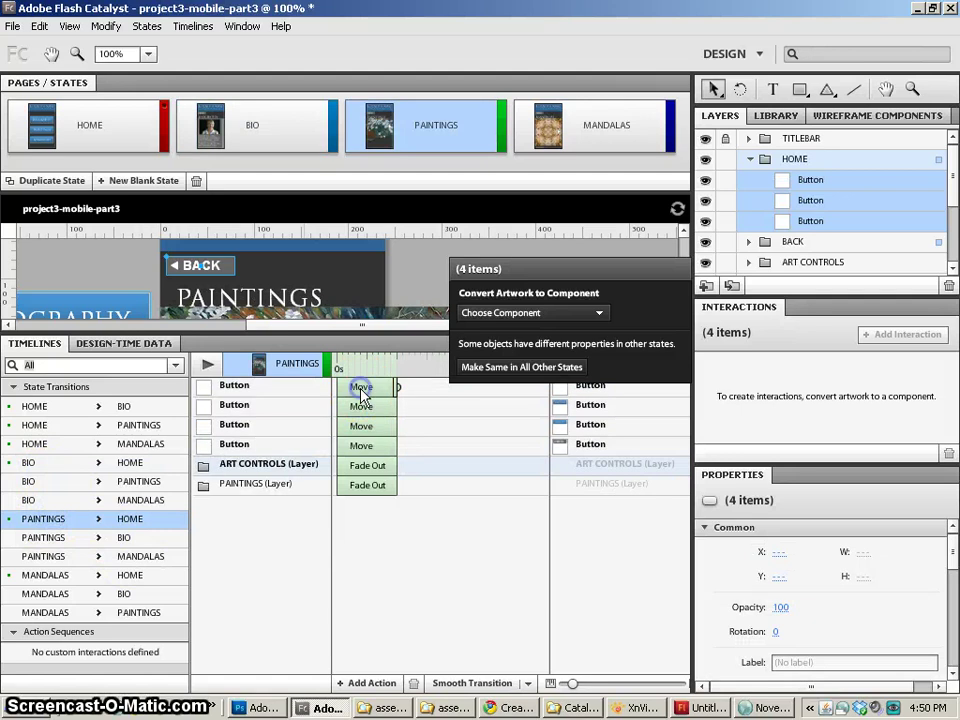
click(360, 390)
shift+click(360, 445)
drag(361, 410, 423, 406)
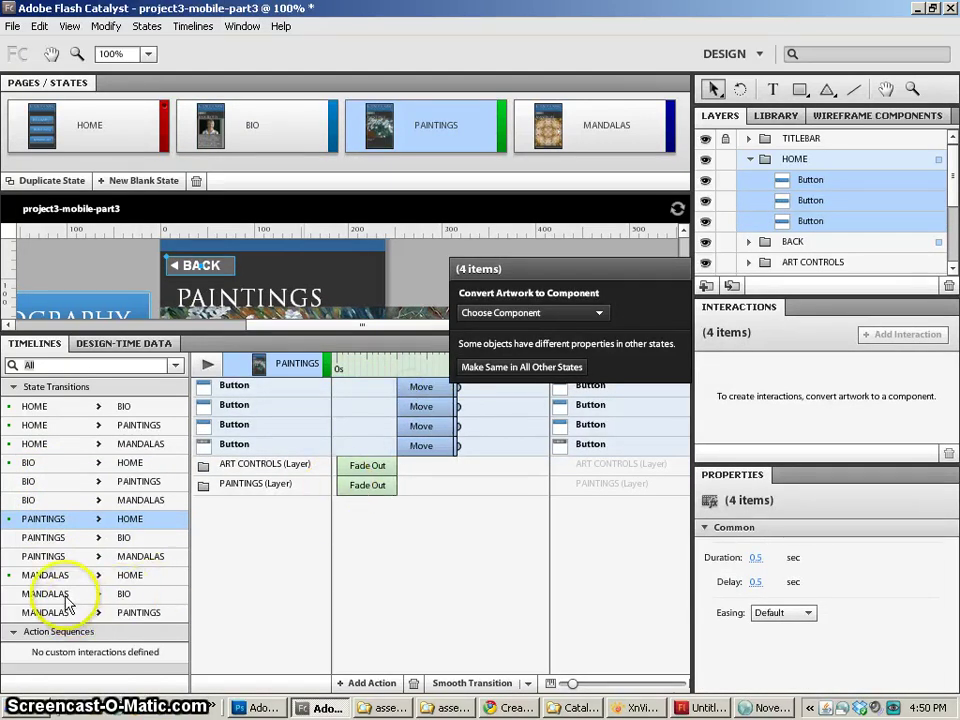
click(45, 575)
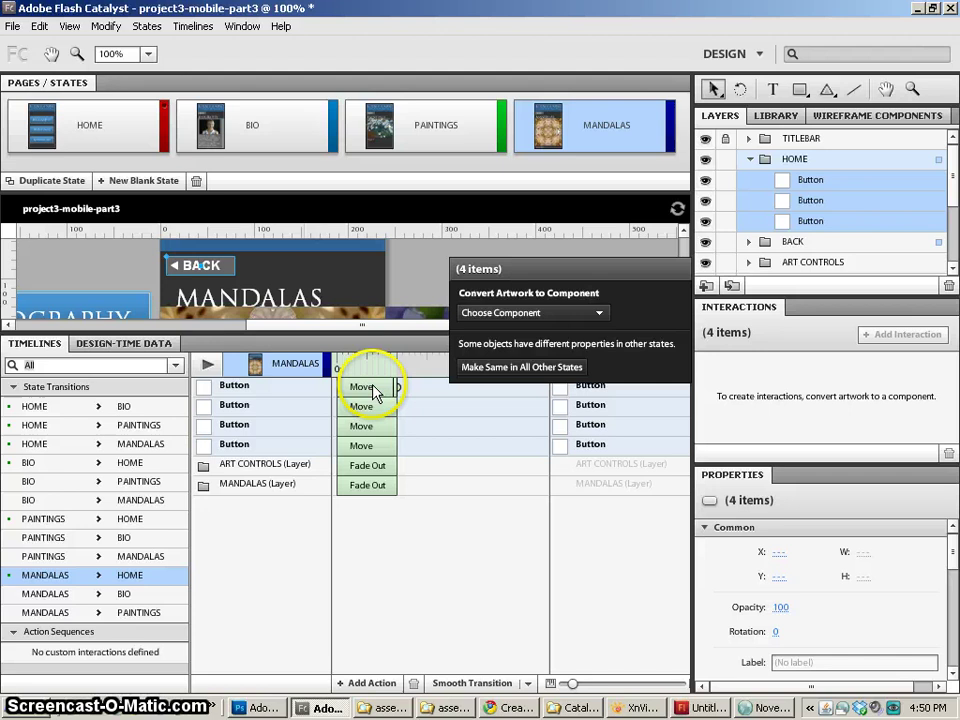
drag(376, 391, 414, 393)
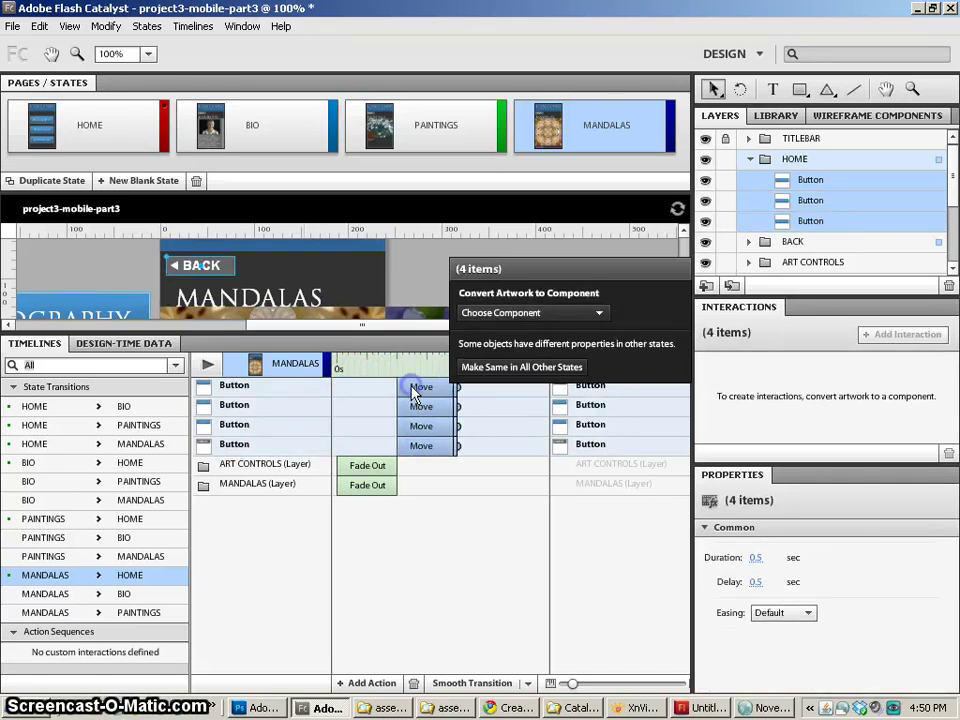
click(175, 366)
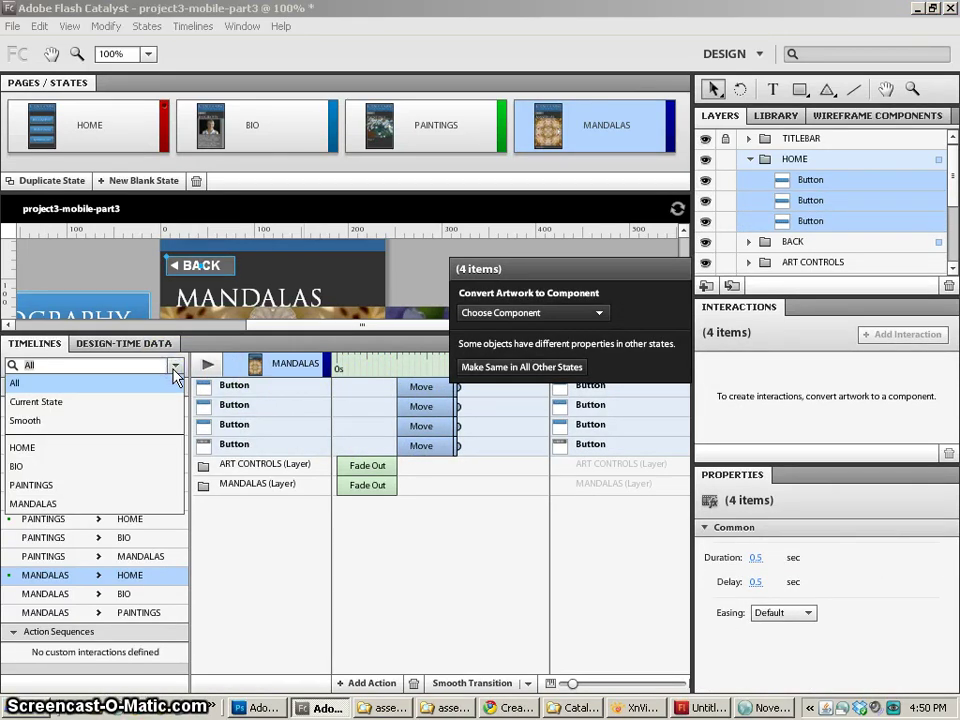
click(266, 268)
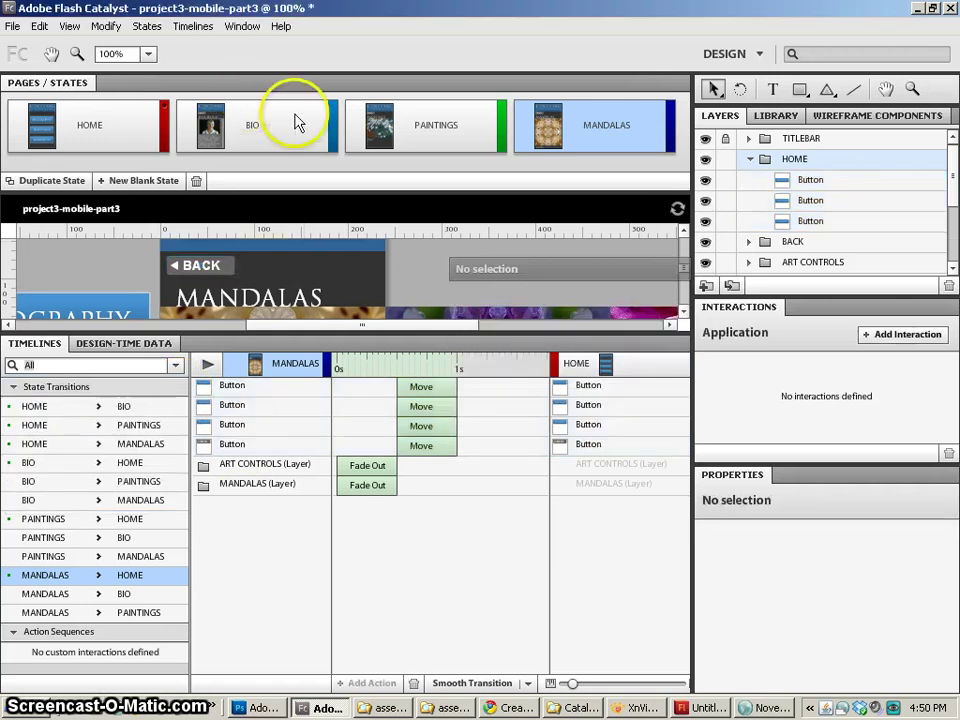
- Open the paintings list component on the PAINTINGS page for editing
click(390, 135)
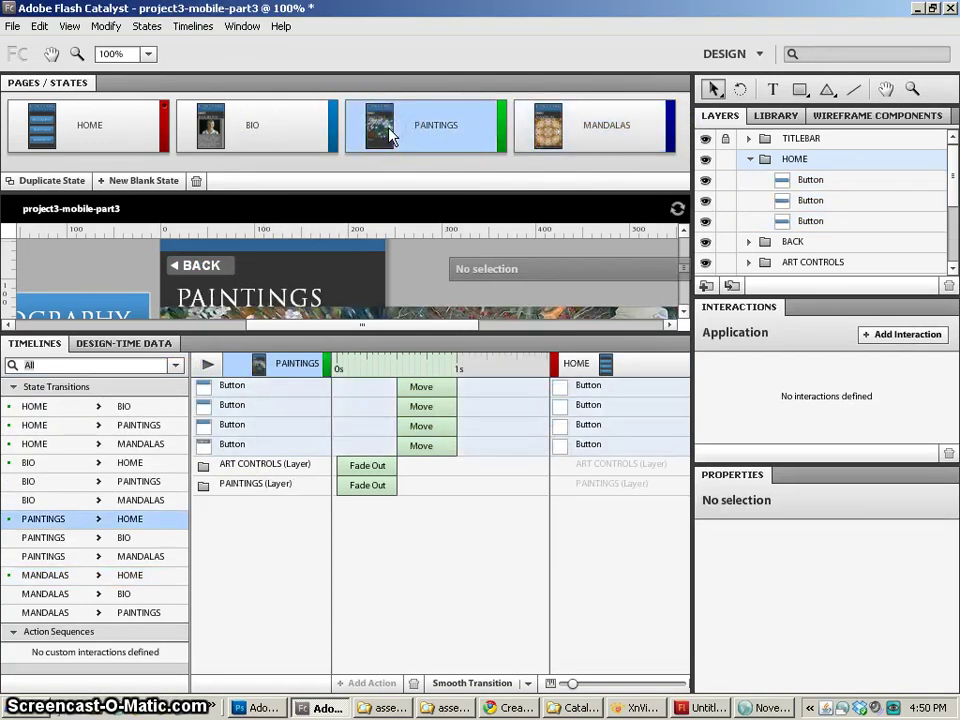
double_click(362, 318)
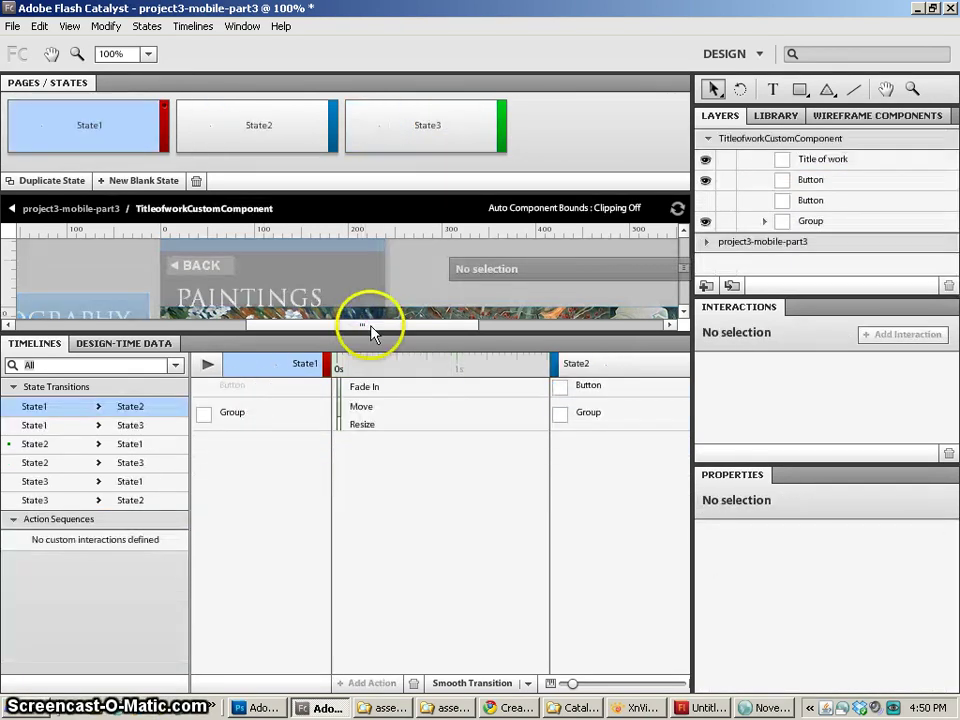
mouse_move(370, 333)
mouse_down()
mouse_move(375, 326)
mouse_move(375, 403)
mouse_up()
click(343, 354)
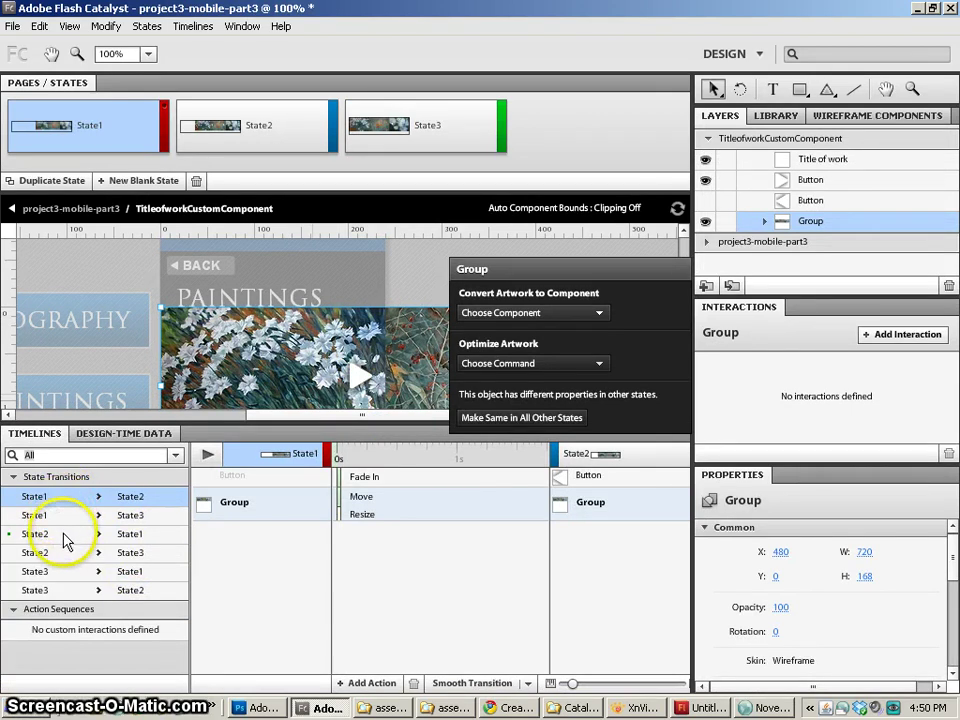
- Apply Smooth Transitions to State1↔State2 and State2↔State3, adding Fade In, Move and Resize
ctrl+click(64, 538)
ctrl+click(60, 552)
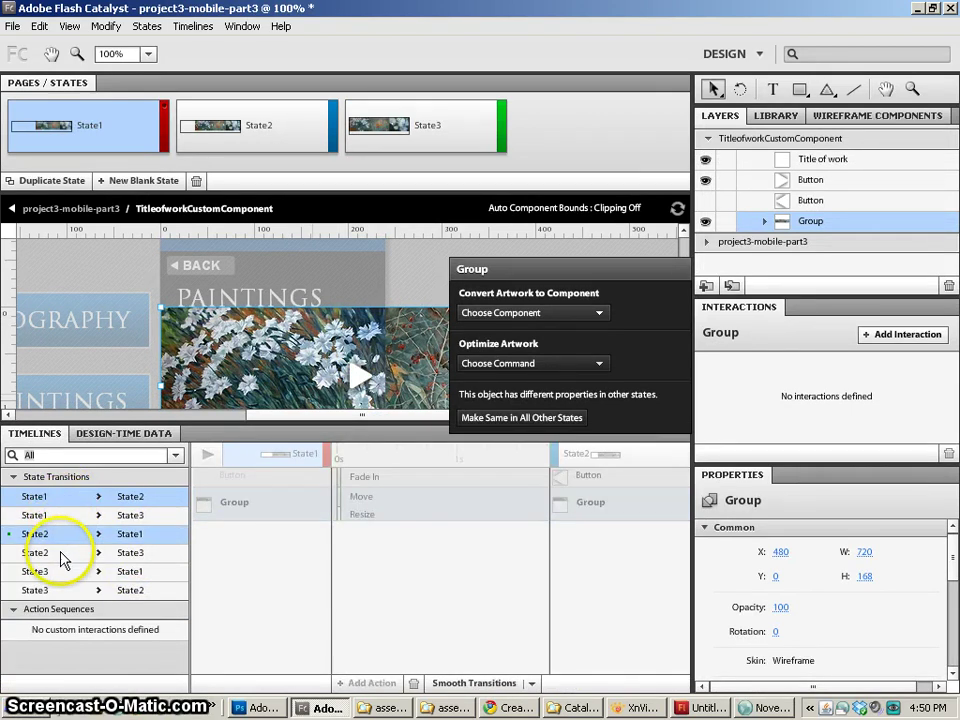
ctrl+click(62, 591)
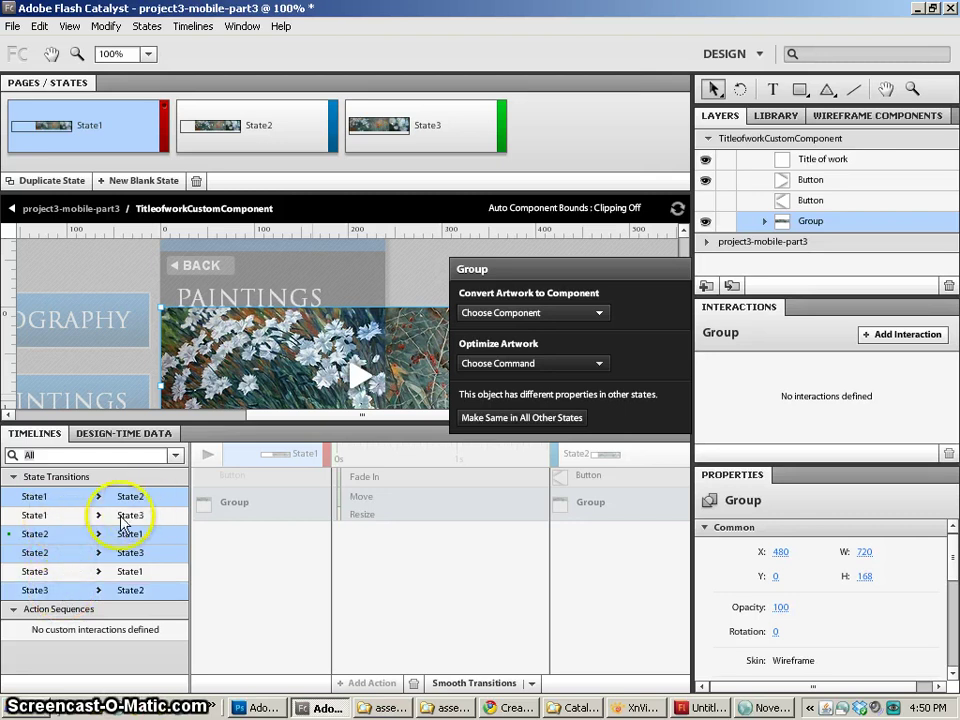
click(474, 683)
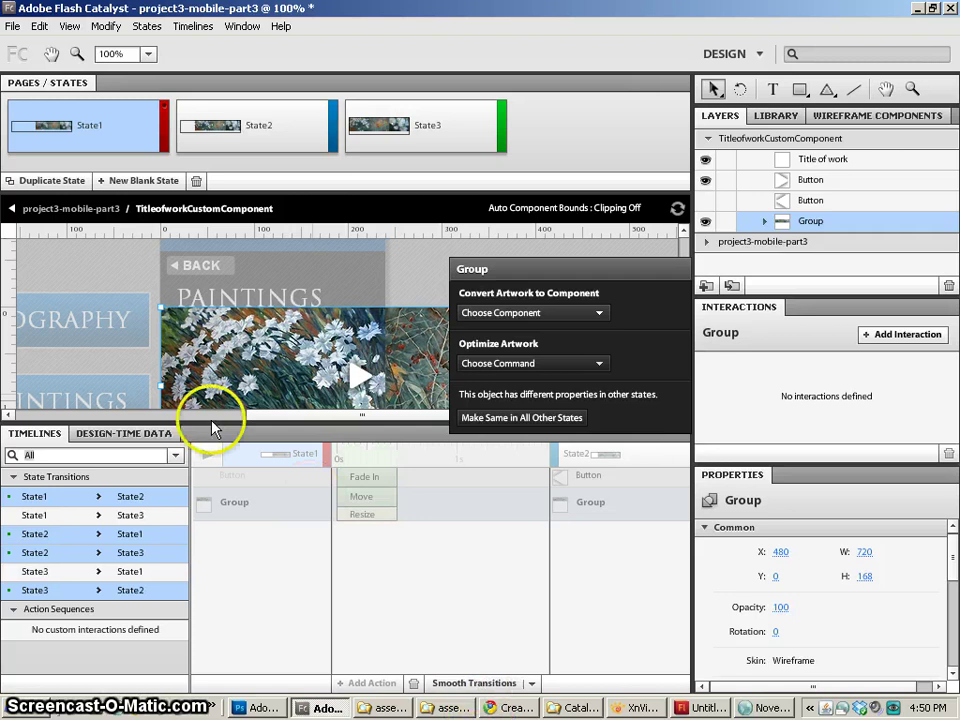
- Return to the main app and open the mandalaslist component on the MANDALAS page
click(60, 209)
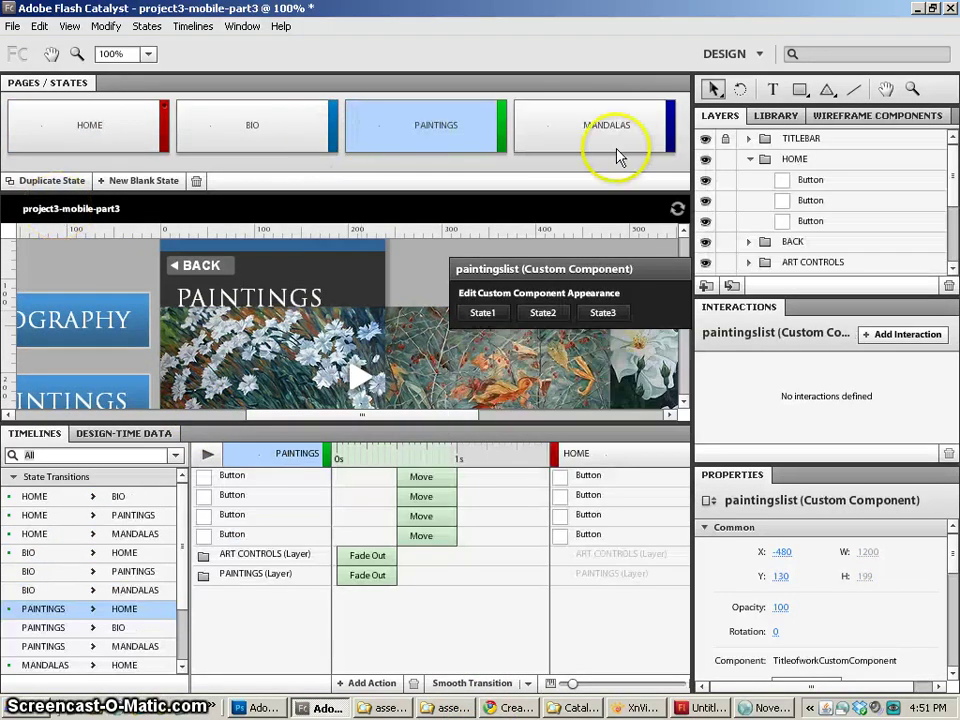
click(622, 145)
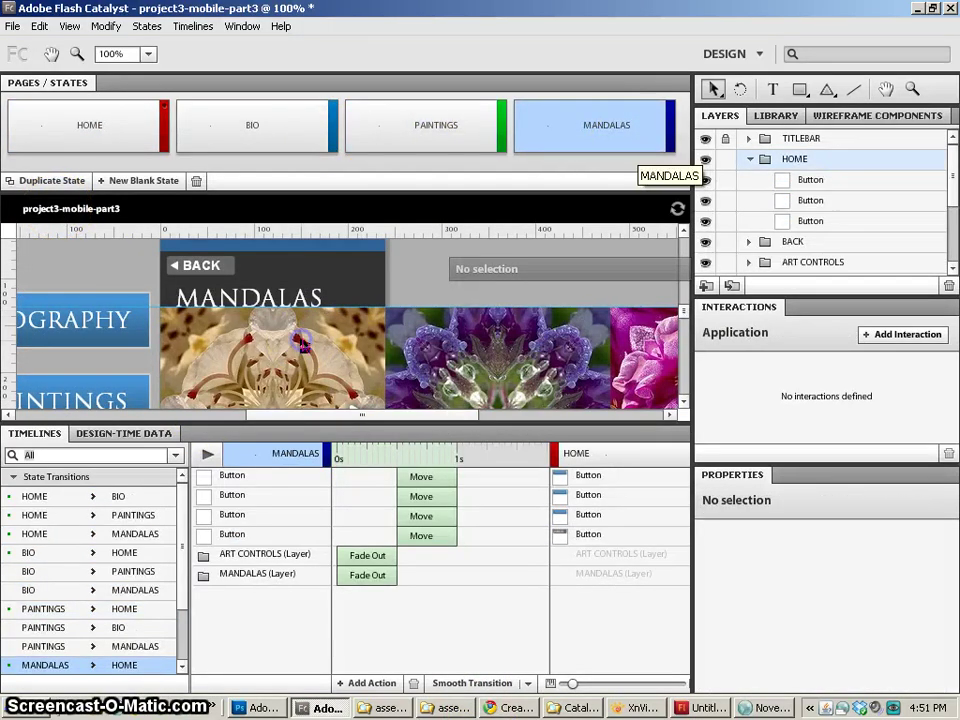
double_click(302, 342)
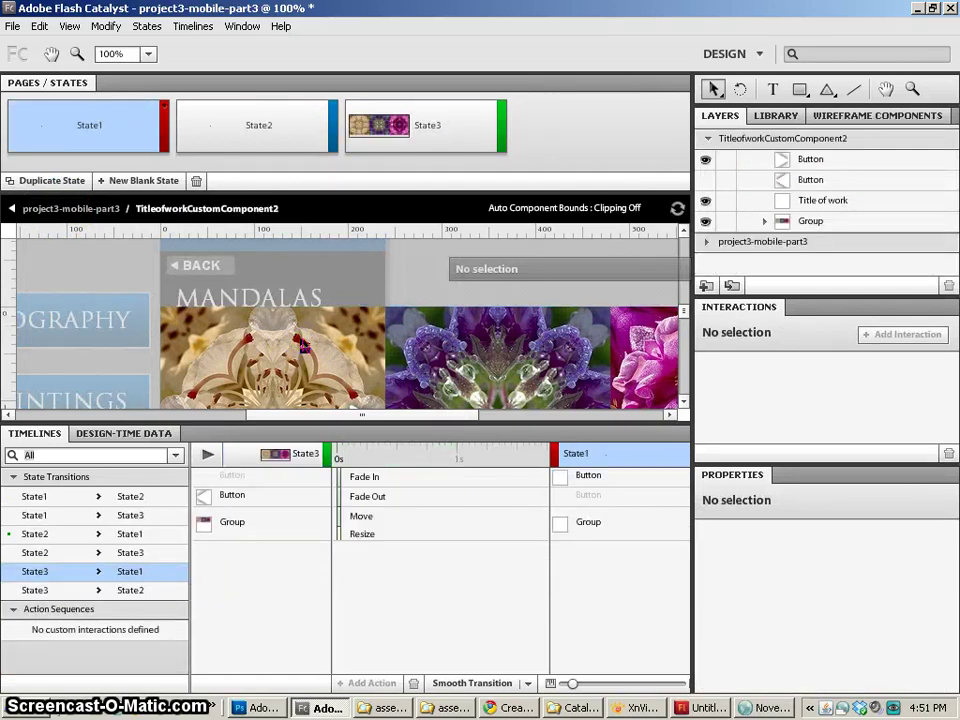
- Apply Smooth Transitions to all mandalaslist state changes except State1↔State3, then exit to the main app
drag(69, 506, 54, 596)
ctrl+click(63, 516)
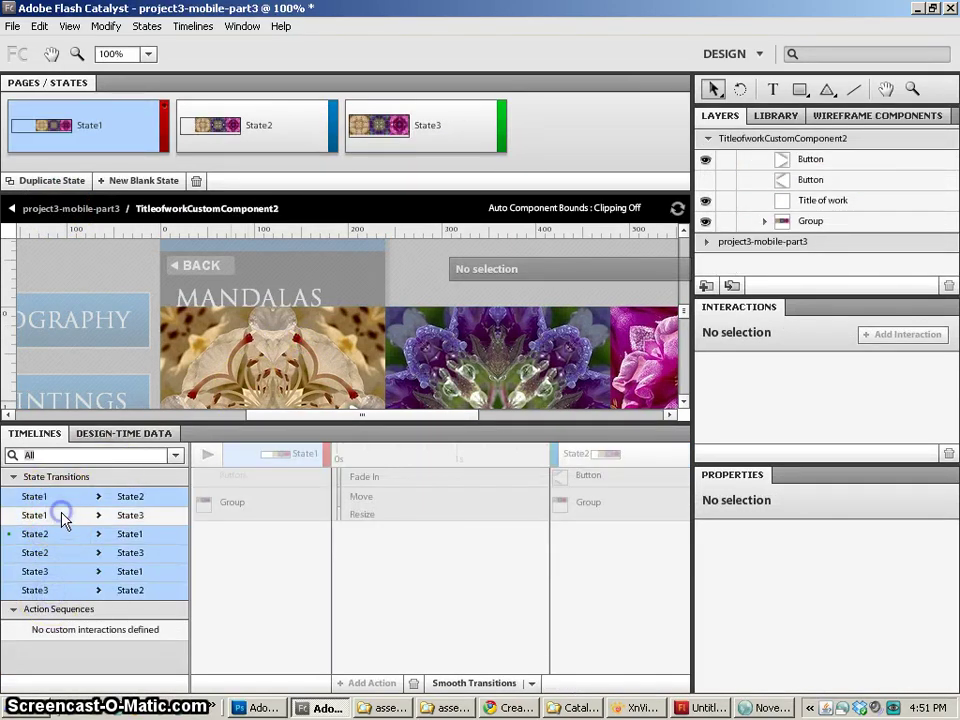
ctrl+click(64, 574)
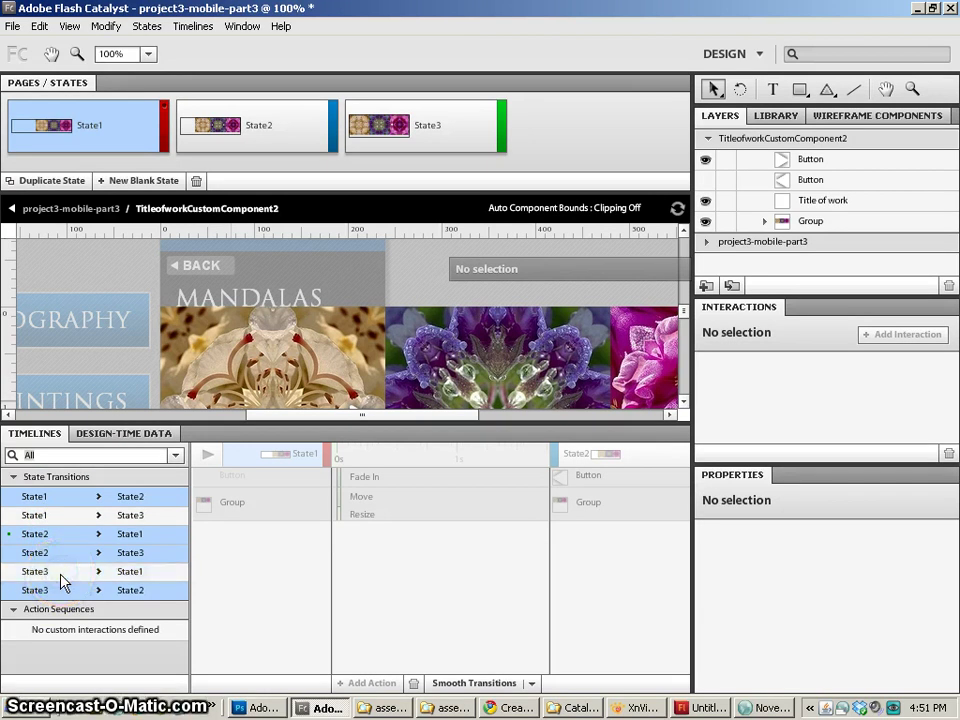
click(440, 636)
click(498, 684)
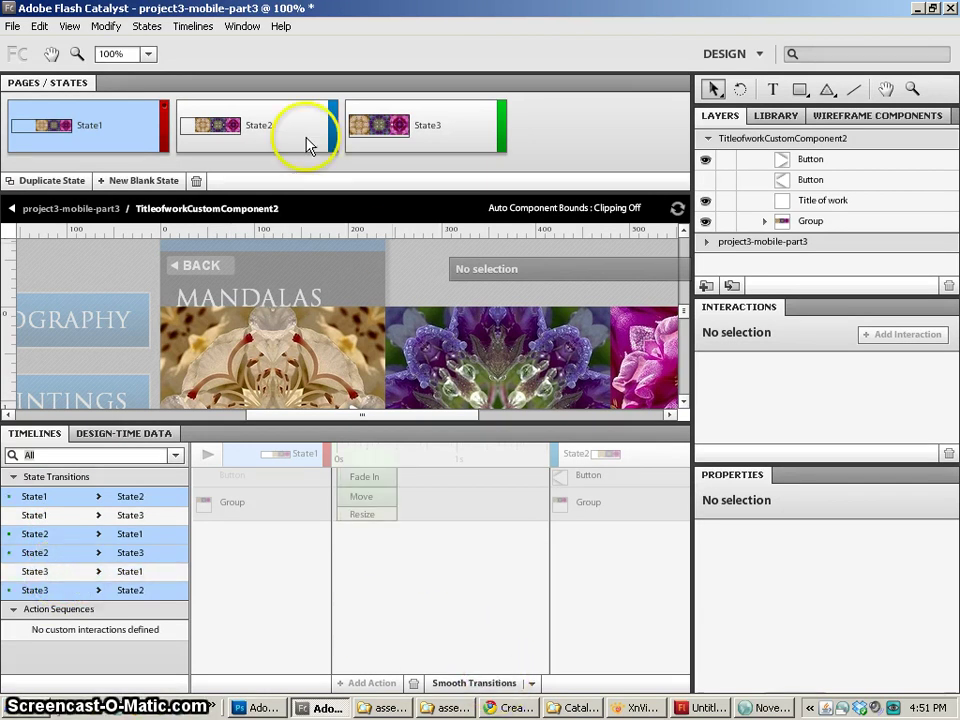
click(63, 210)
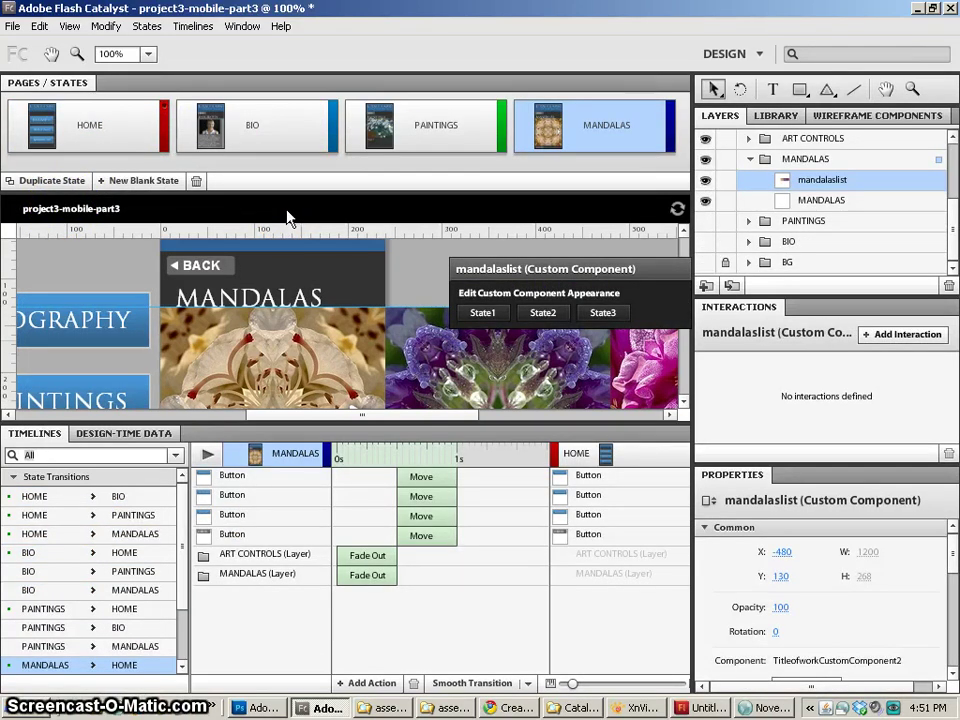
- Run the project in Chrome and page through the Biography text, then return to the menu
key(ctrl+Return)
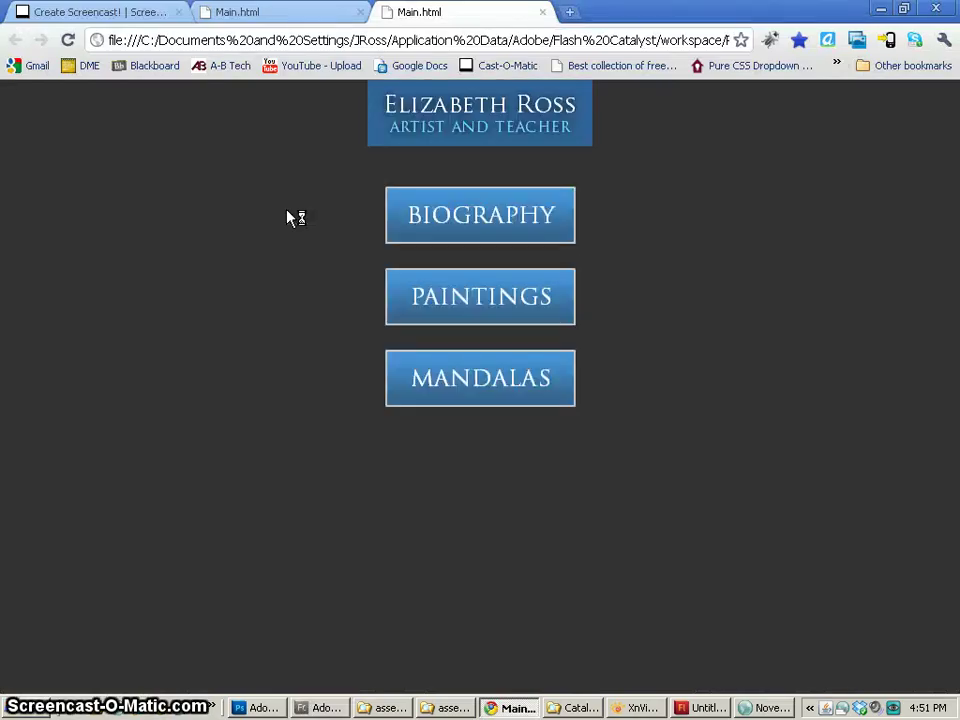
click(432, 196)
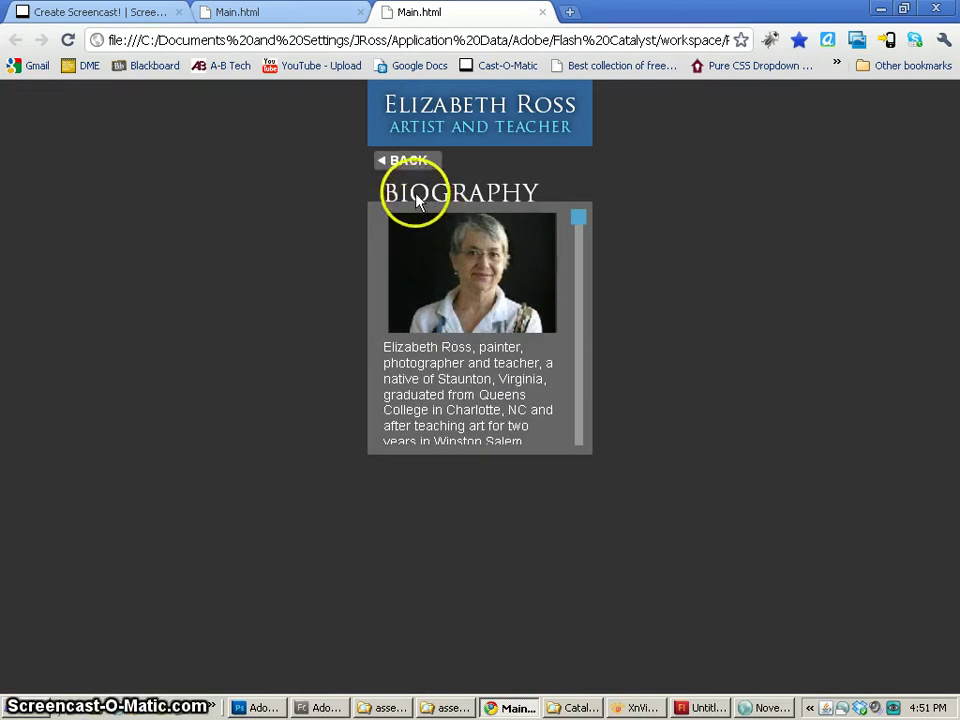
mouse_move(580, 222)
mouse_down()
mouse_move(581, 452)
mouse_move(580, 222)
mouse_up()
click(579, 306)
click(409, 163)
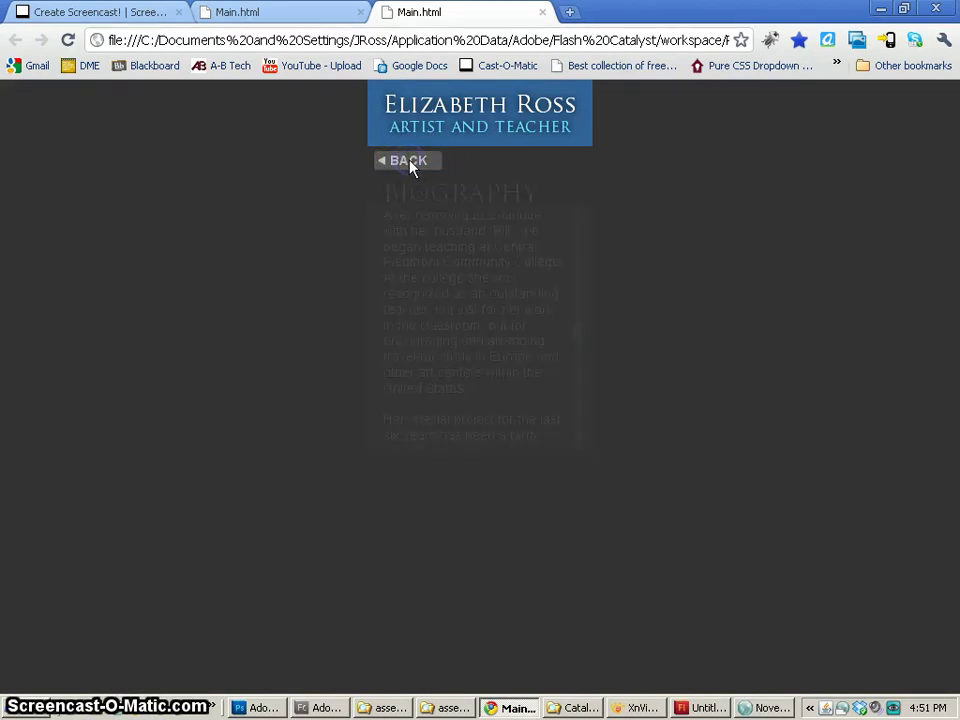
- Step through the Paintings gallery to Image 3 and back to Image 1
click(456, 281)
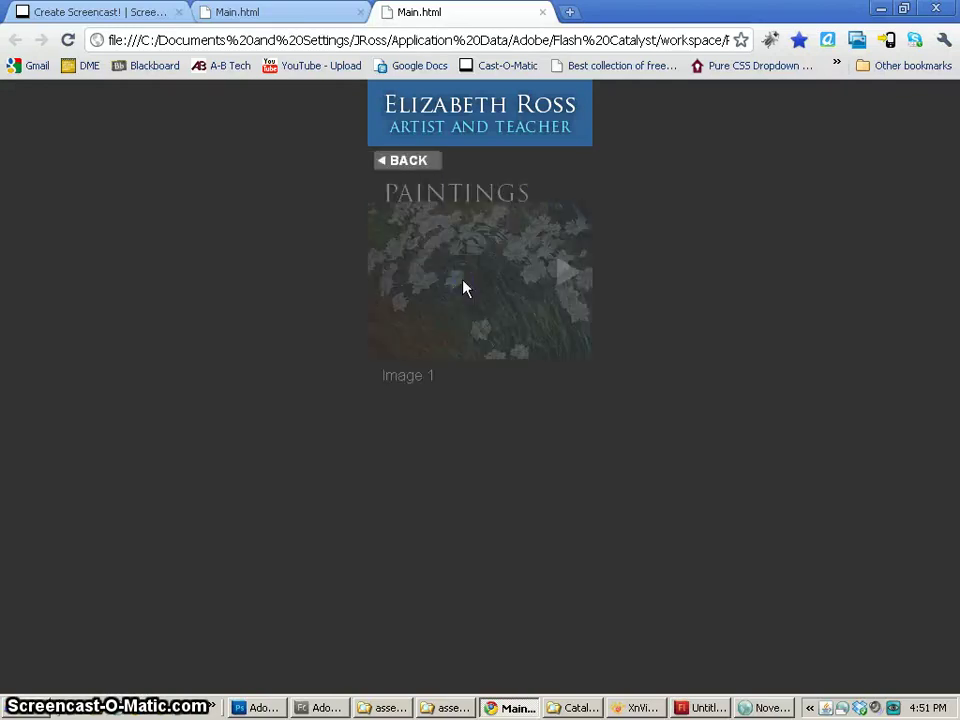
click(572, 272)
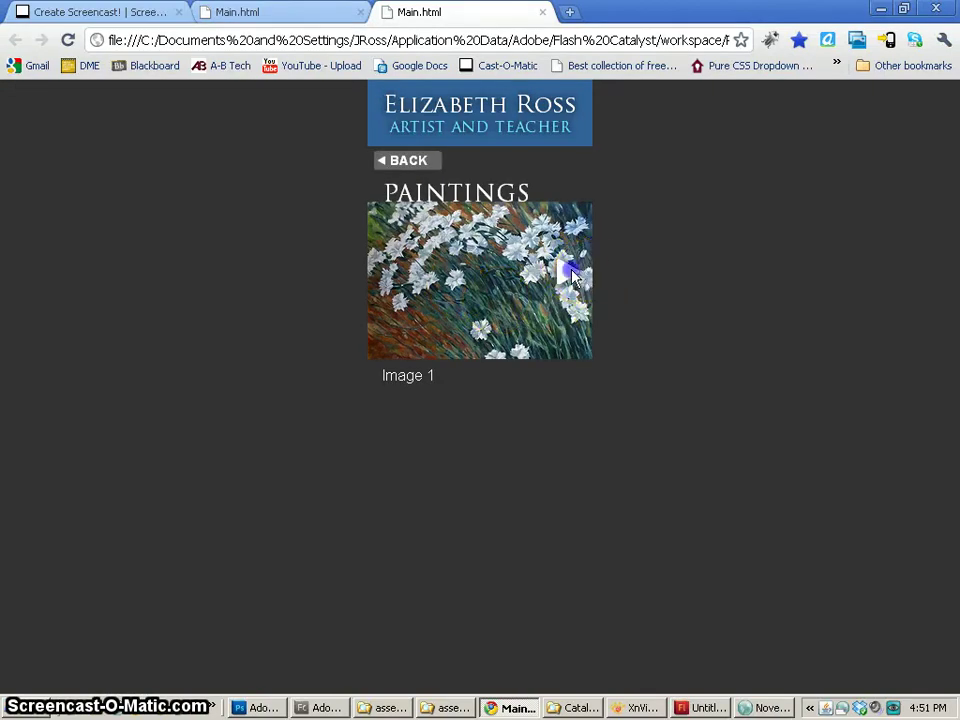
click(571, 272)
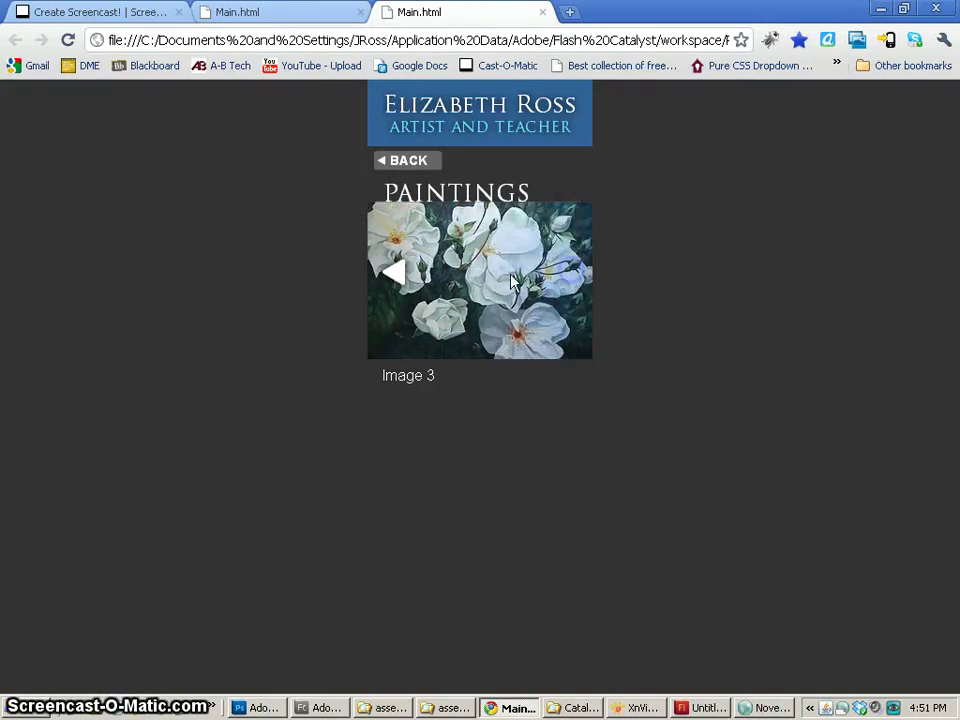
click(401, 280)
click(401, 280)
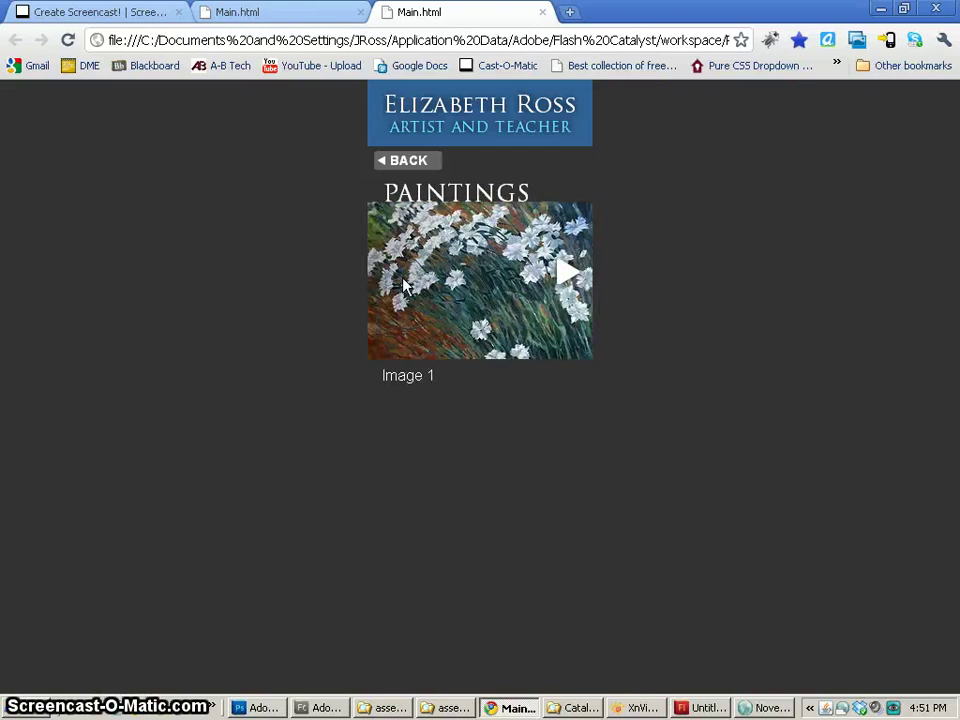
click(407, 161)
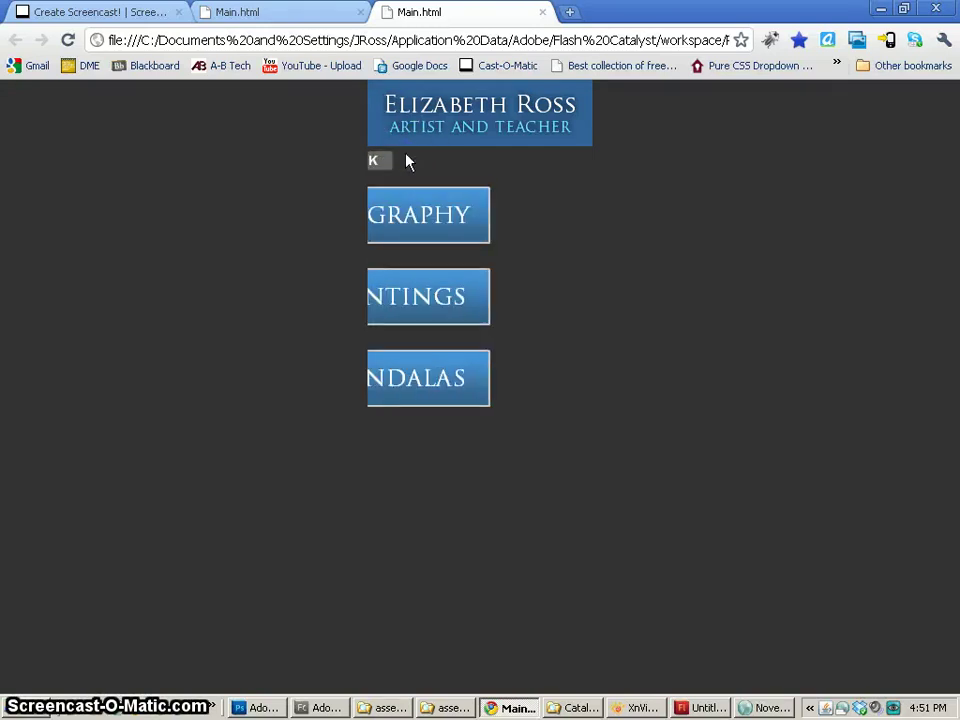
- Step through the Mandalas gallery to Mandala 3 and back to Mandala 1
click(487, 378)
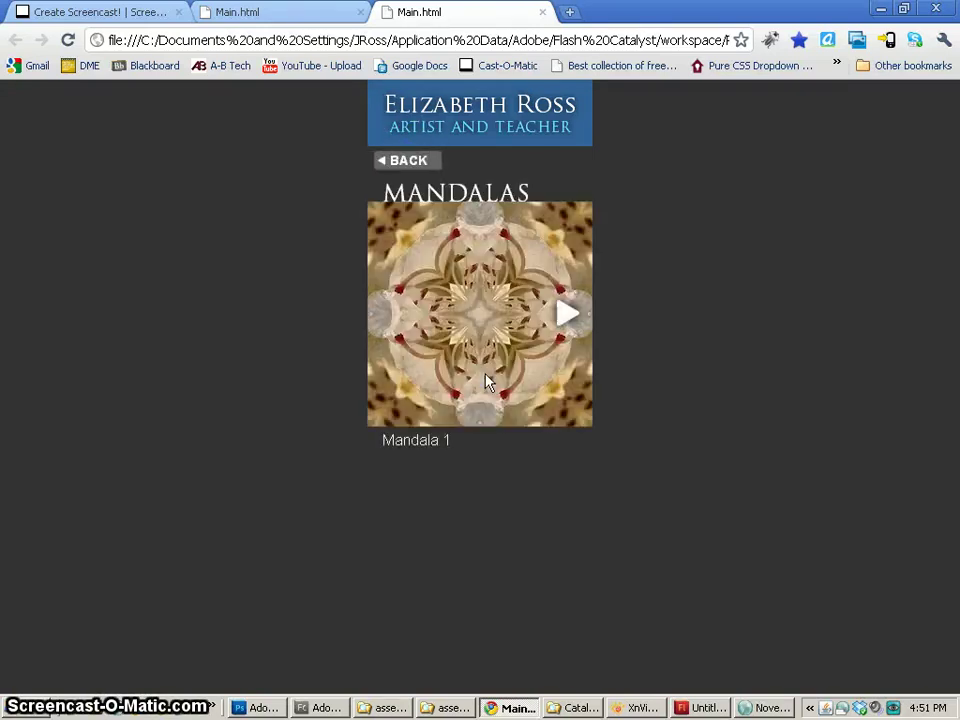
click(564, 316)
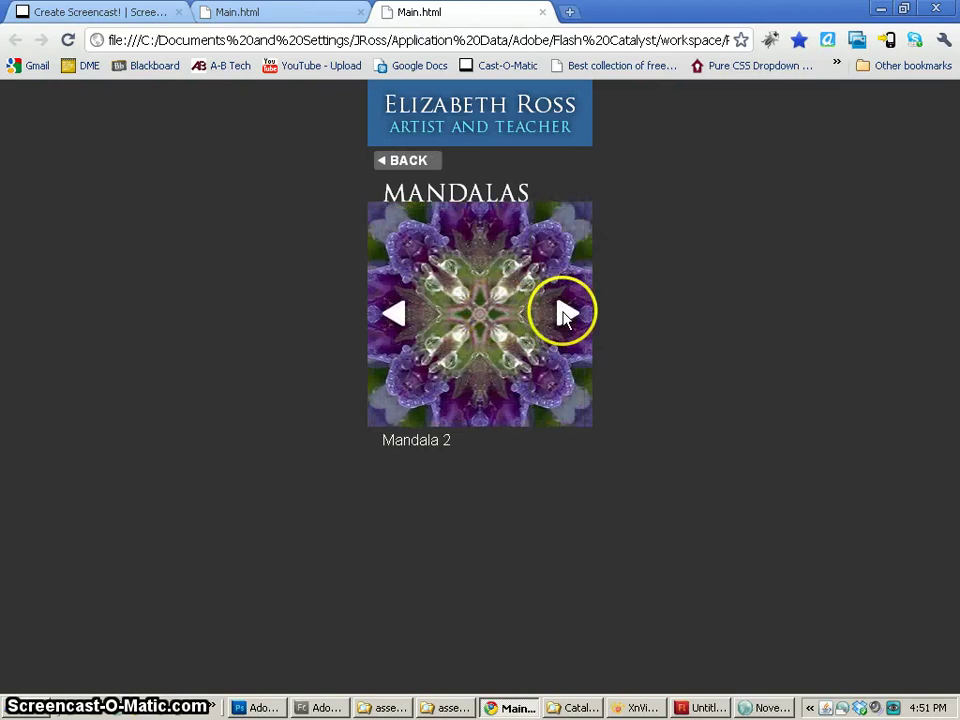
click(564, 316)
click(540, 314)
click(396, 313)
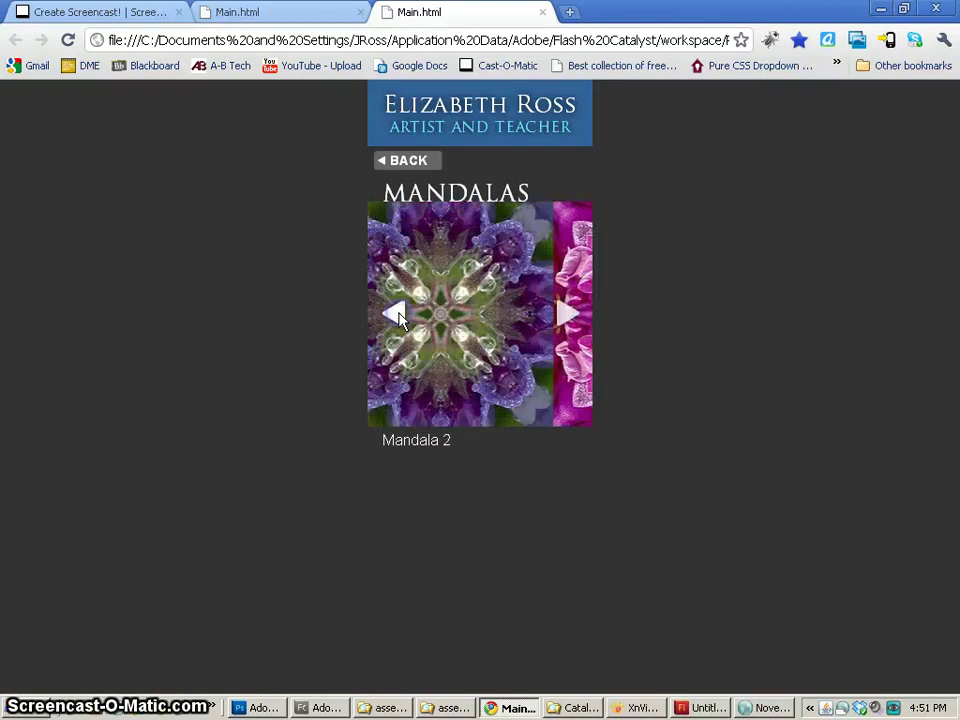
click(398, 316)
click(424, 166)
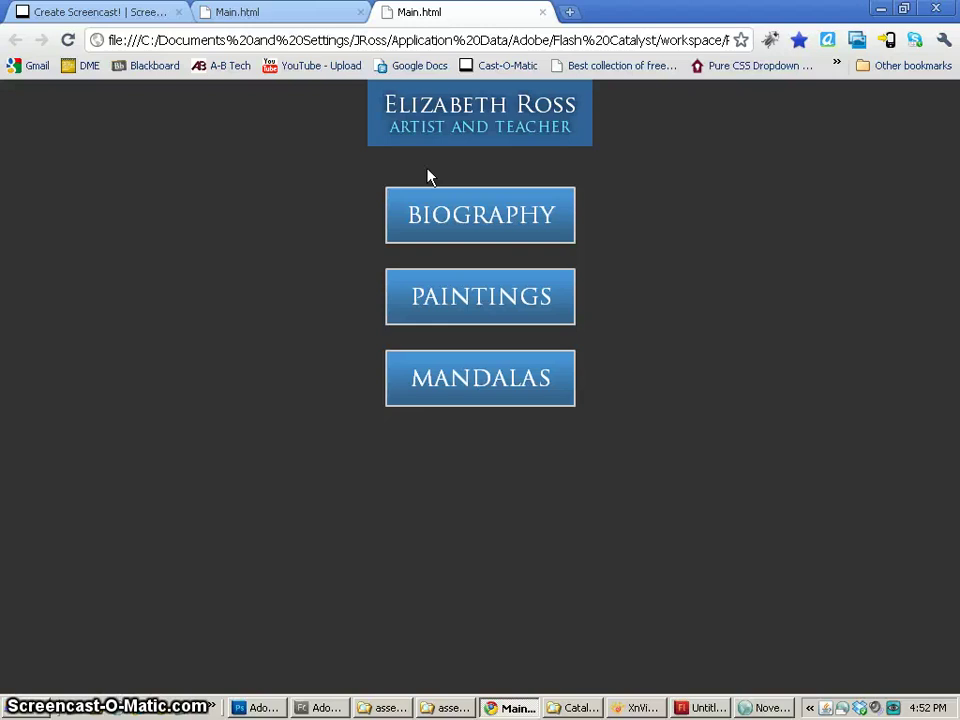
- Reopen Biography and Paintings to watch the transitions, then close both Main.html tabs
click(422, 201)
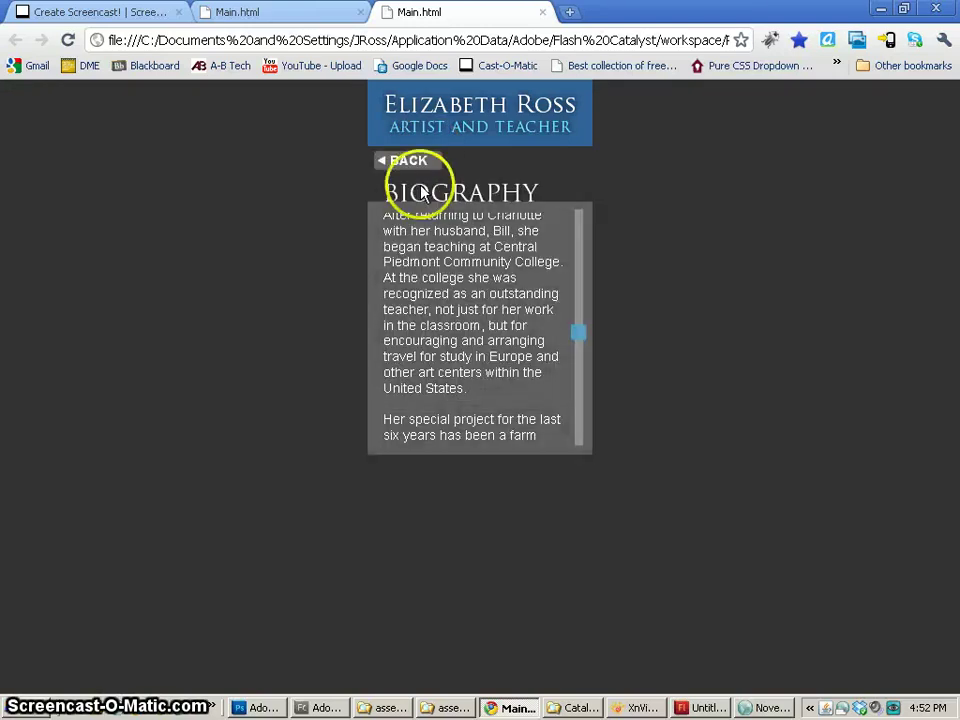
click(417, 166)
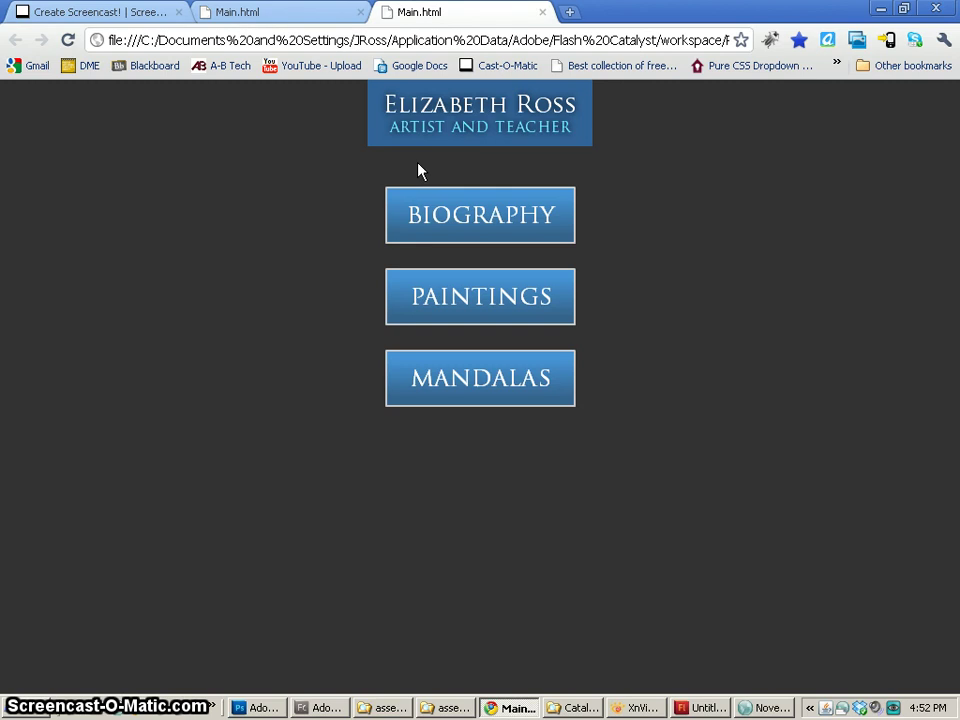
click(455, 229)
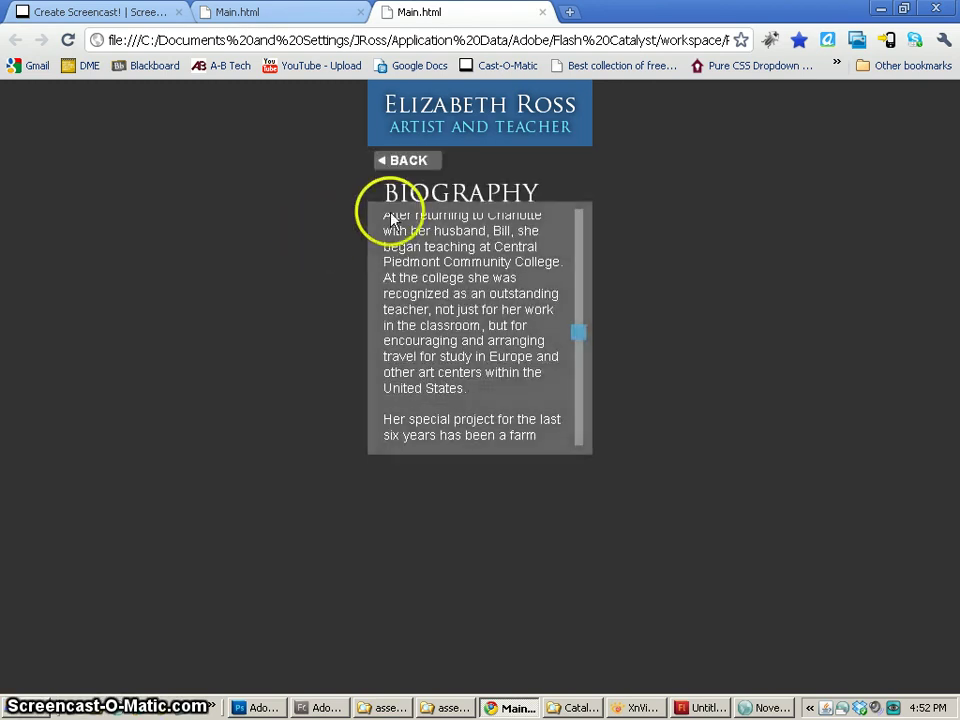
click(403, 160)
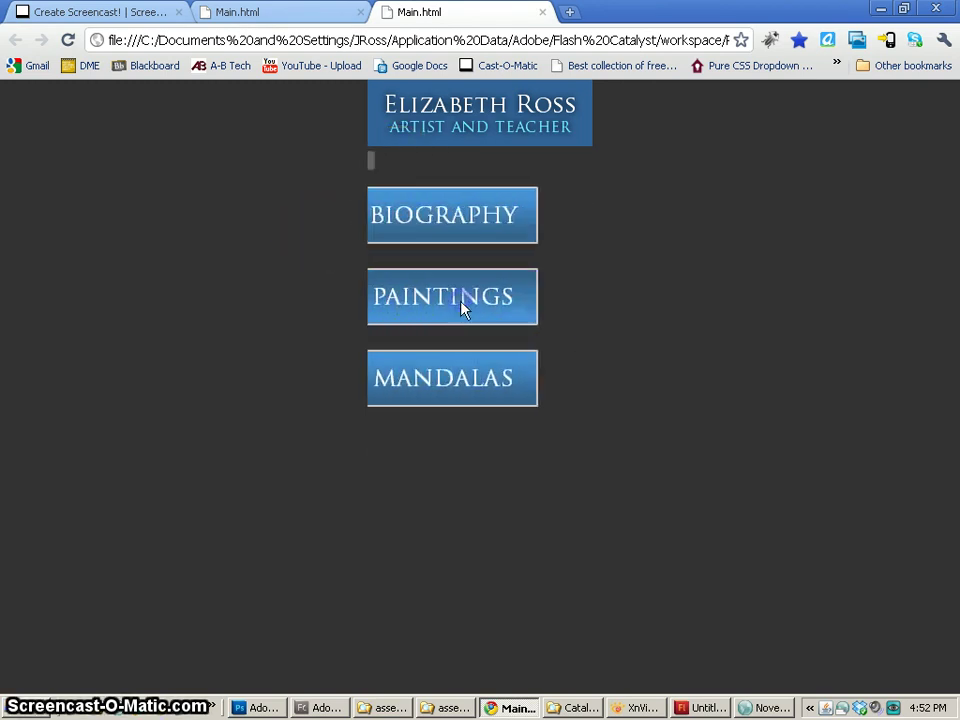
click(461, 307)
click(414, 163)
click(480, 320)
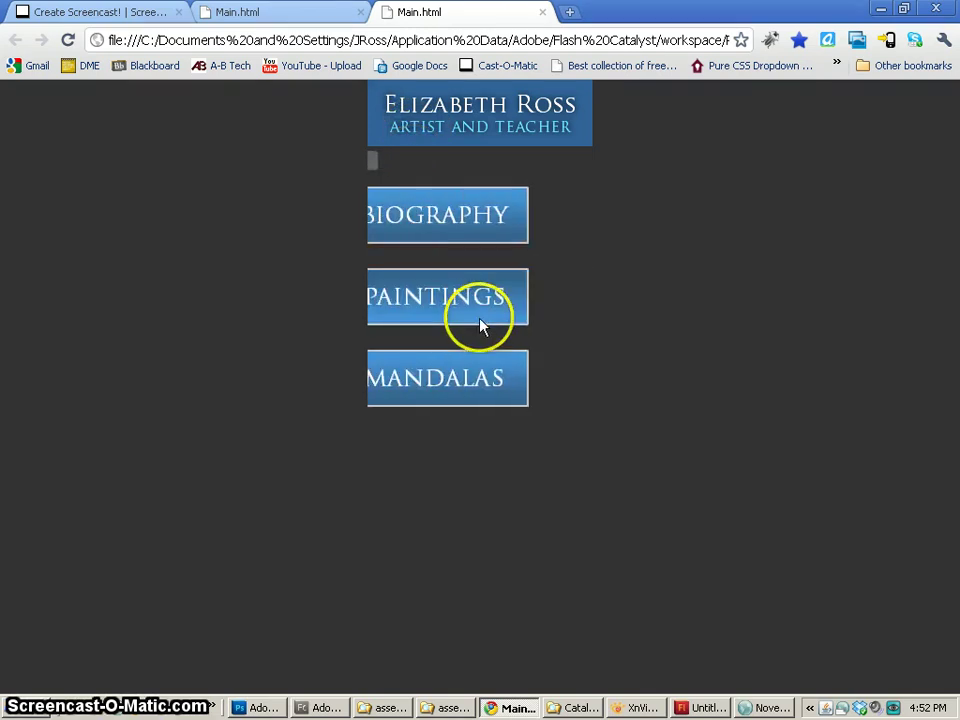
click(543, 12)
click(361, 12)
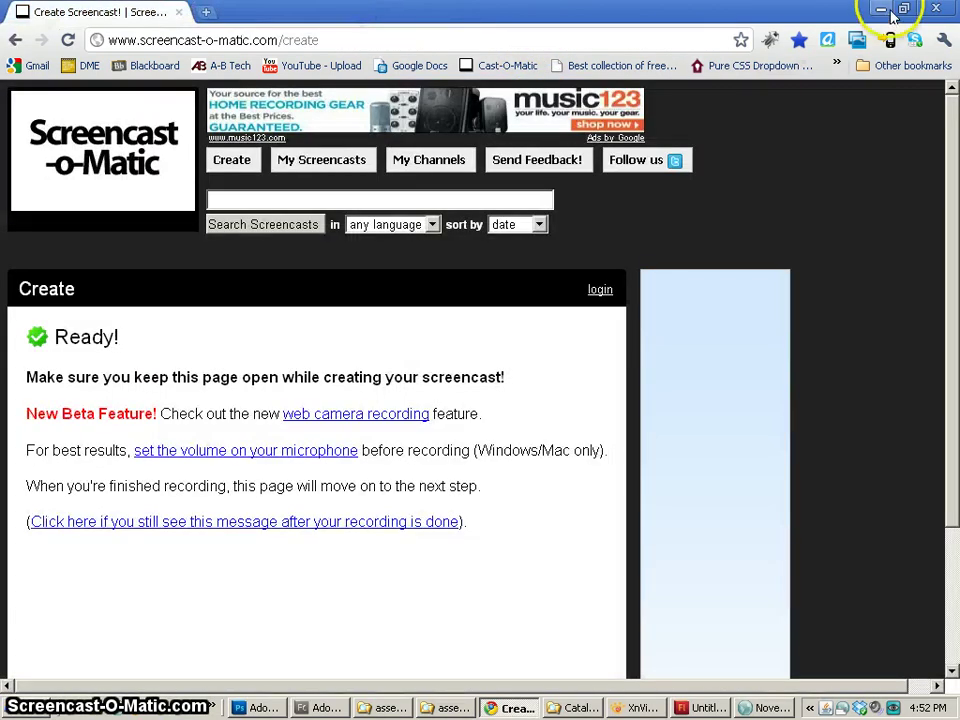
click(880, 9)
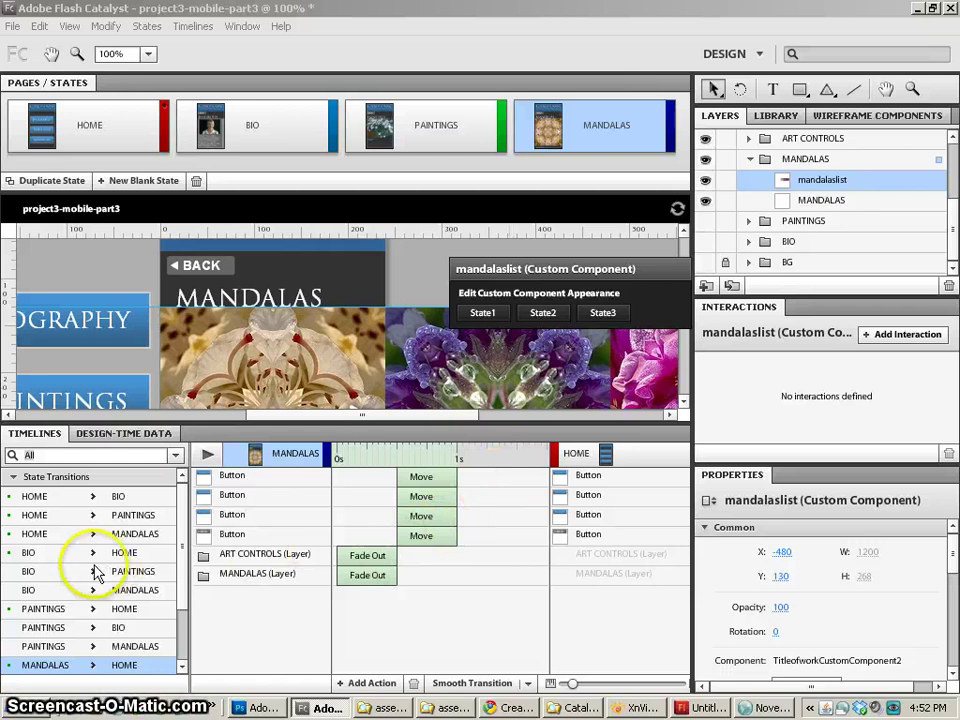
click(52, 128)
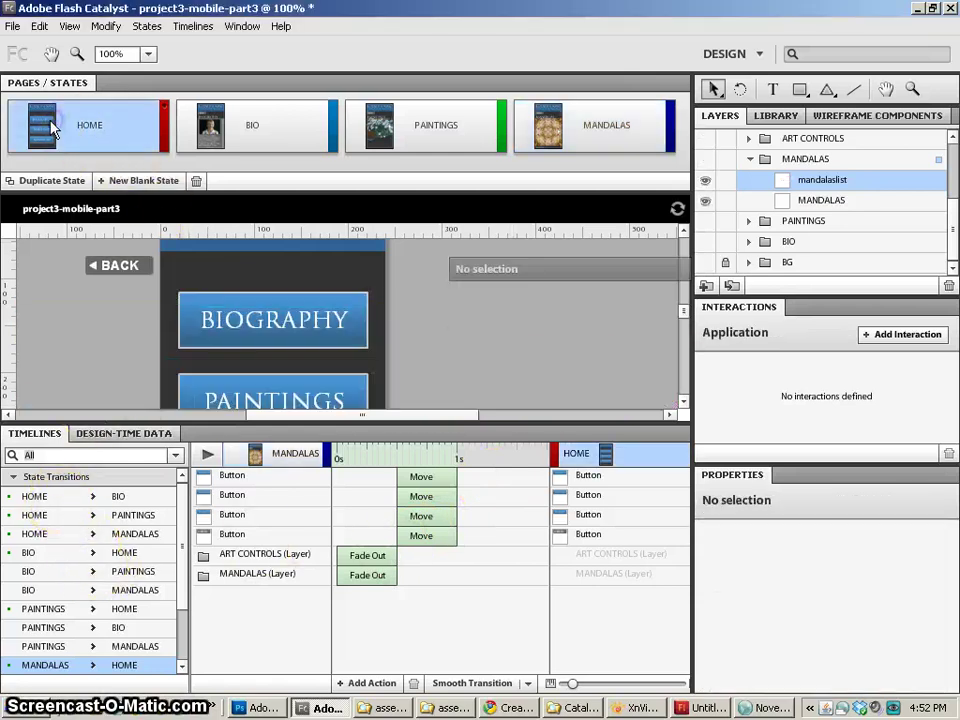
click(60, 496)
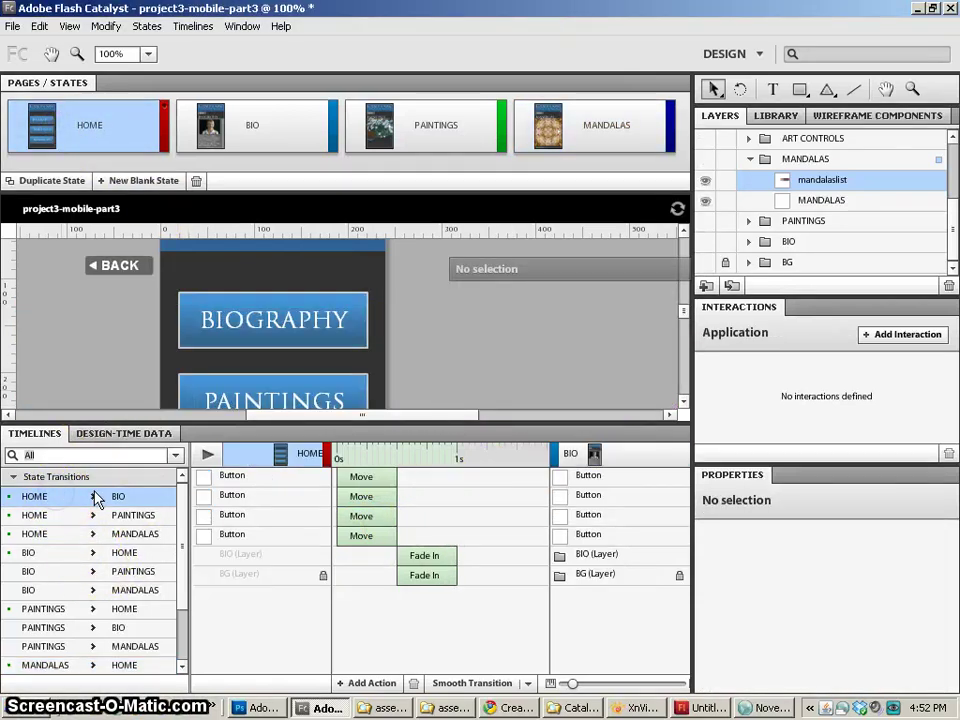
click(364, 499)
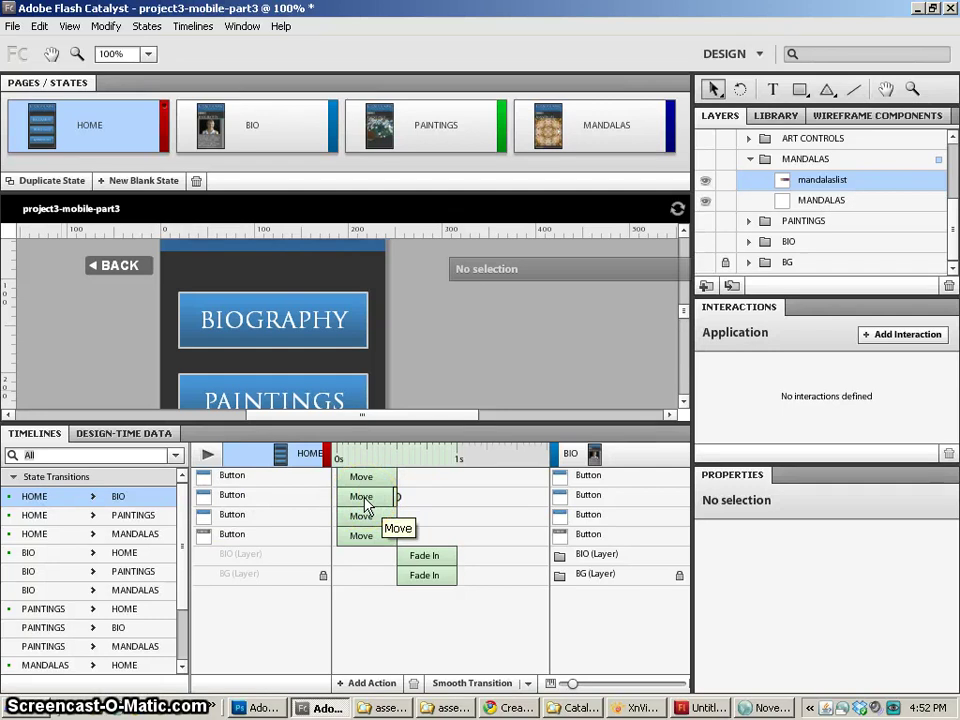
click(357, 483)
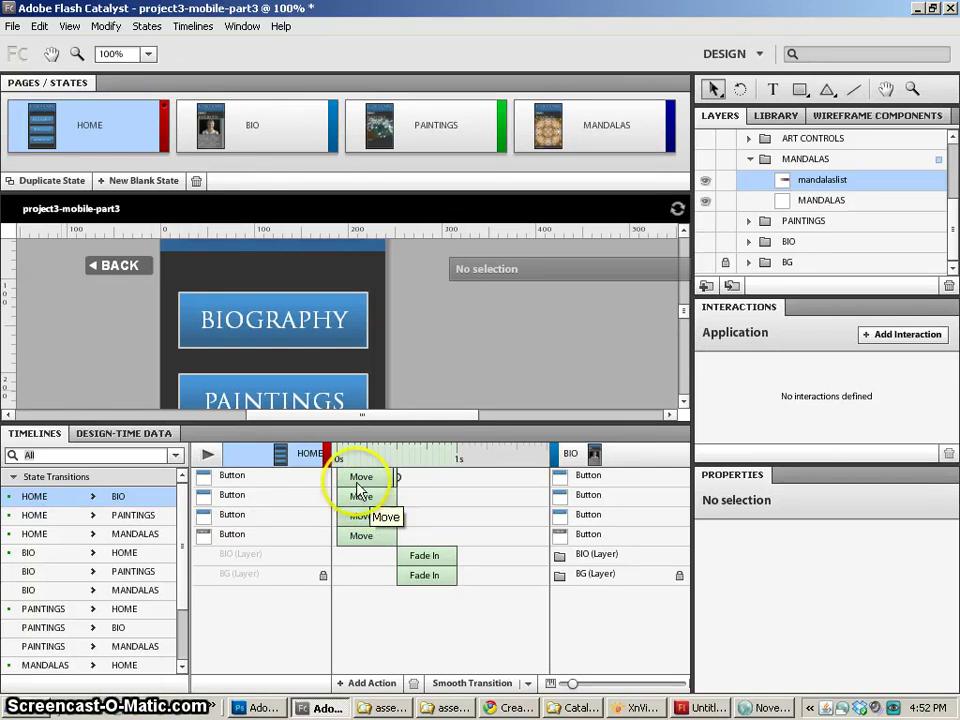
click(232, 474)
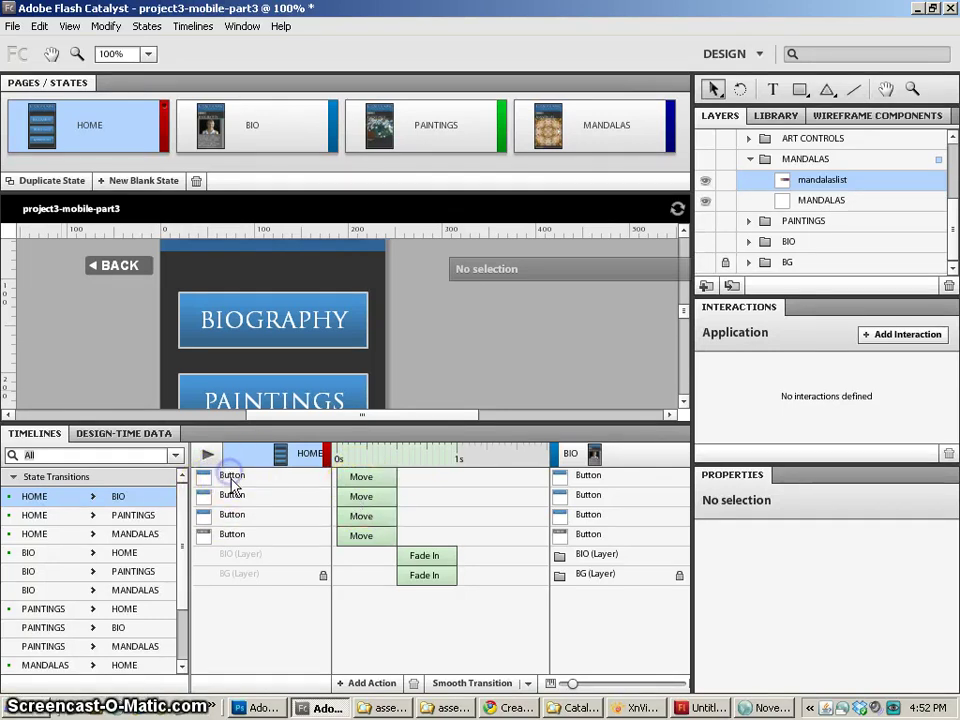
click(318, 334)
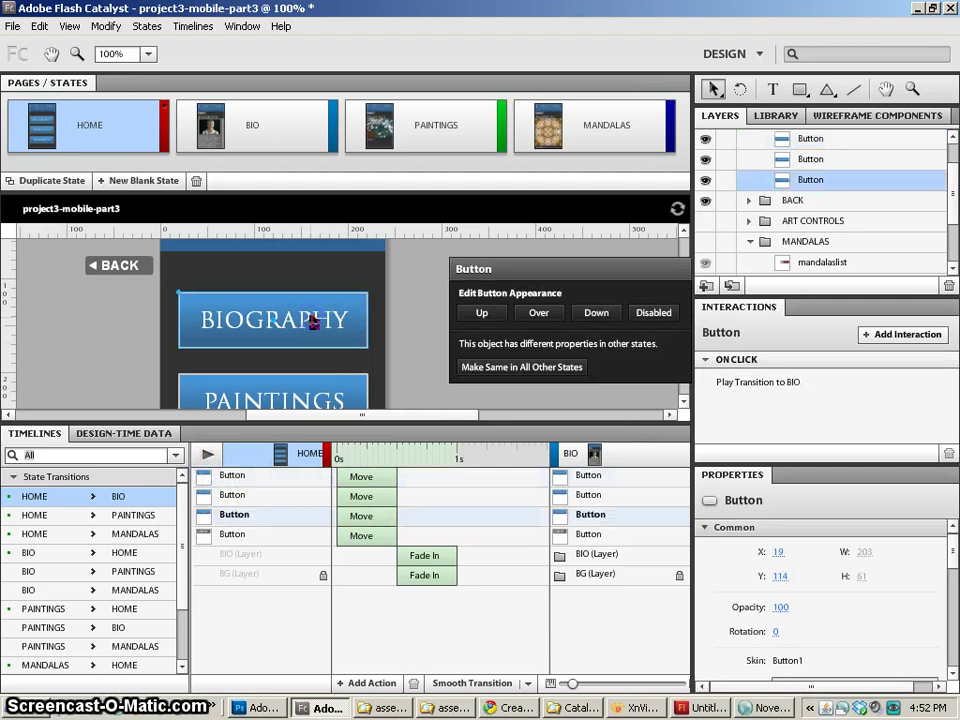
click(238, 499)
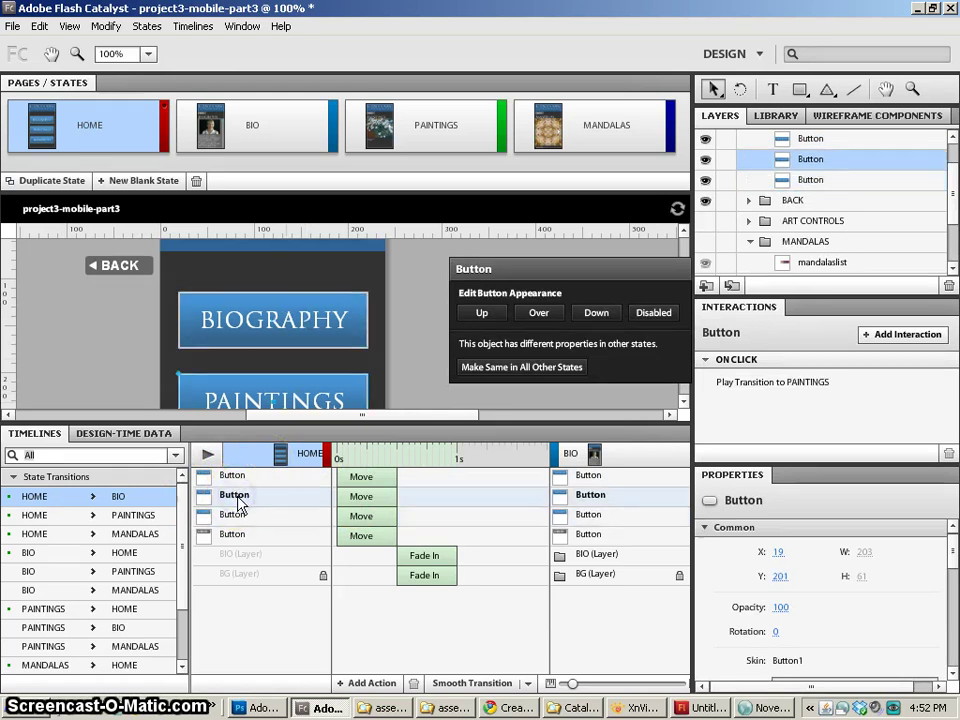
click(238, 483)
click(236, 477)
click(232, 514)
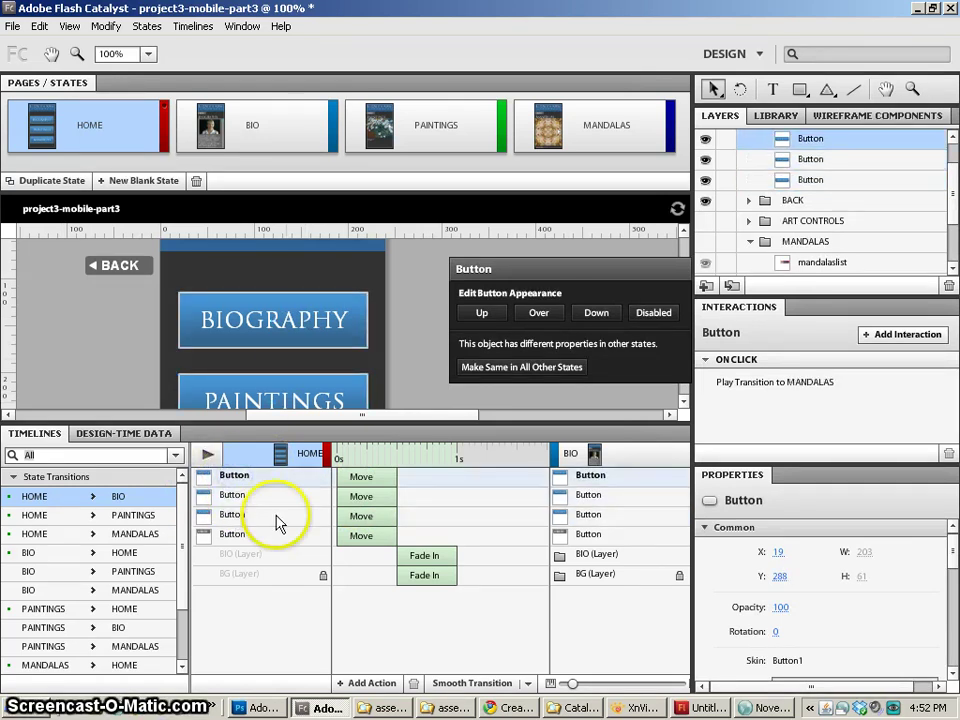
click(357, 492)
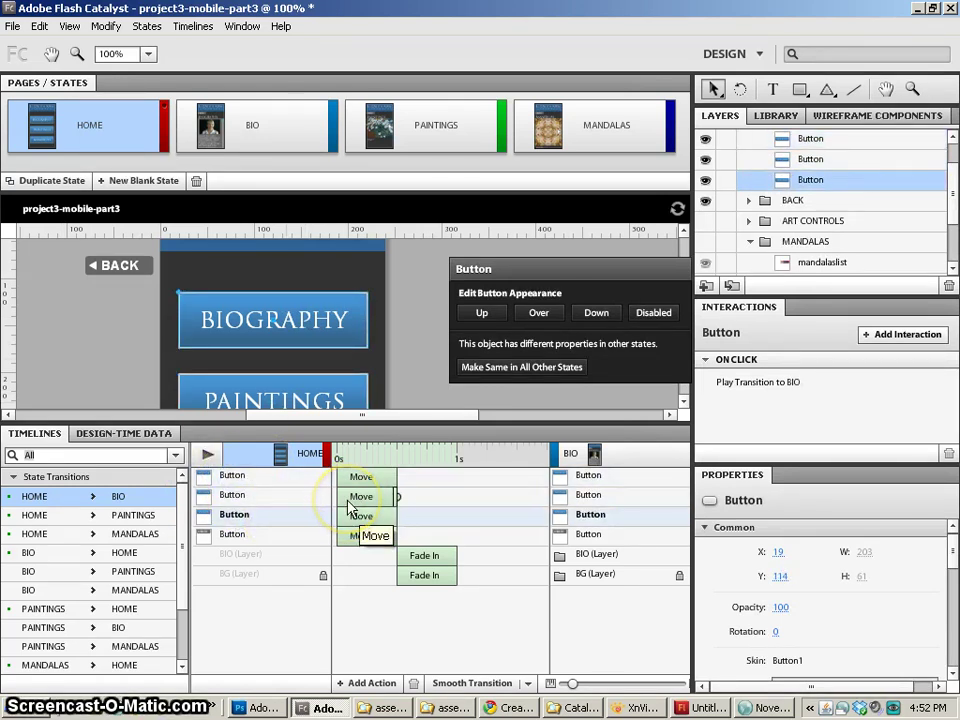
- Delay the second button's Move to 0.1 s in HOME>BIO and HOME>PAINTINGS, and stagger HOME>MANDALAS
mouse_move(352, 496)
mouse_down()
mouse_move(377, 497)
mouse_move(355, 493)
mouse_move(378, 522)
mouse_up()
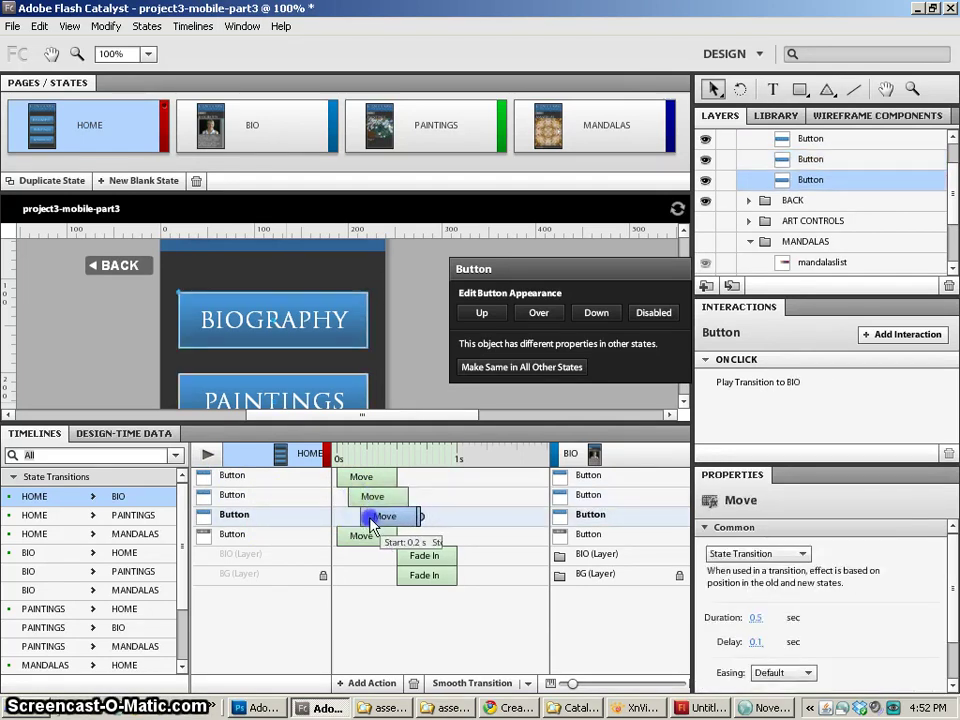
click(64, 514)
click(353, 496)
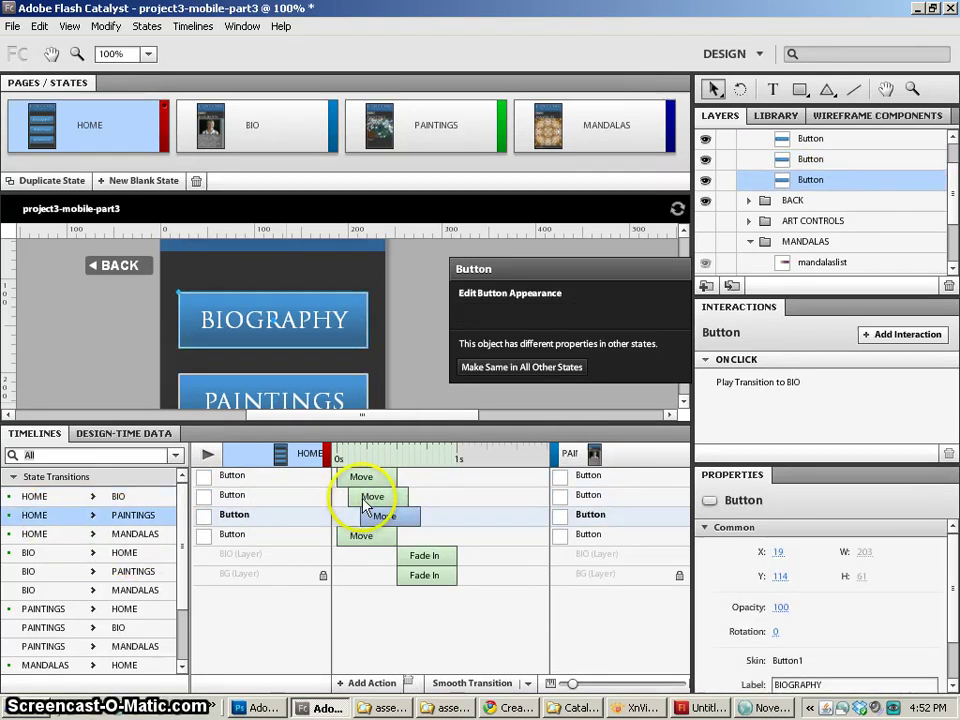
mouse_move(360, 496)
mouse_down()
mouse_move(371, 497)
mouse_move(368, 518)
mouse_up()
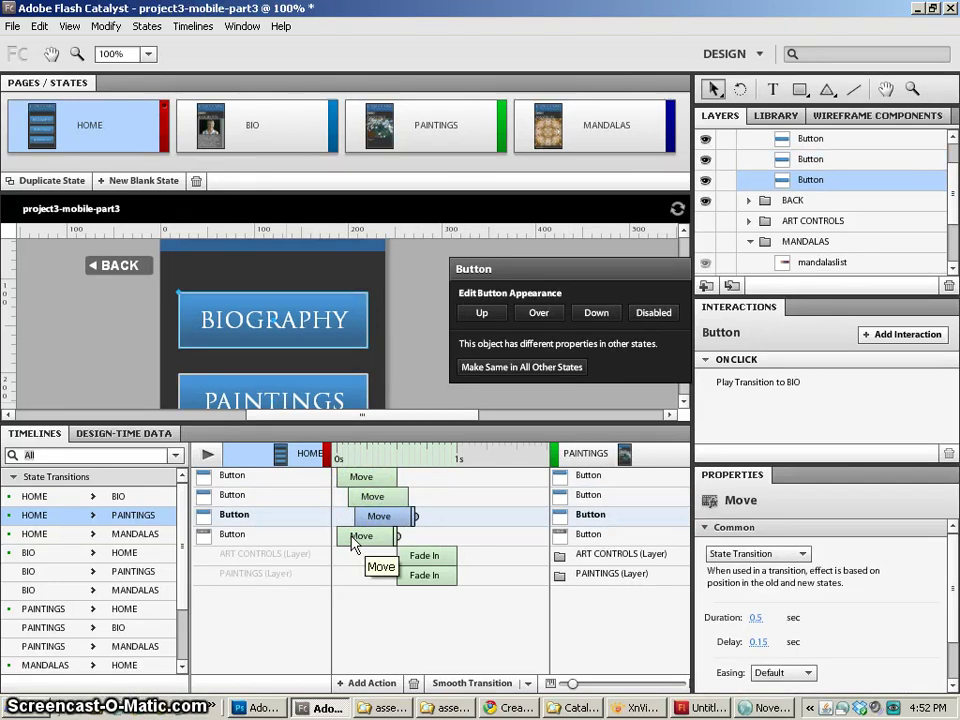
click(62, 534)
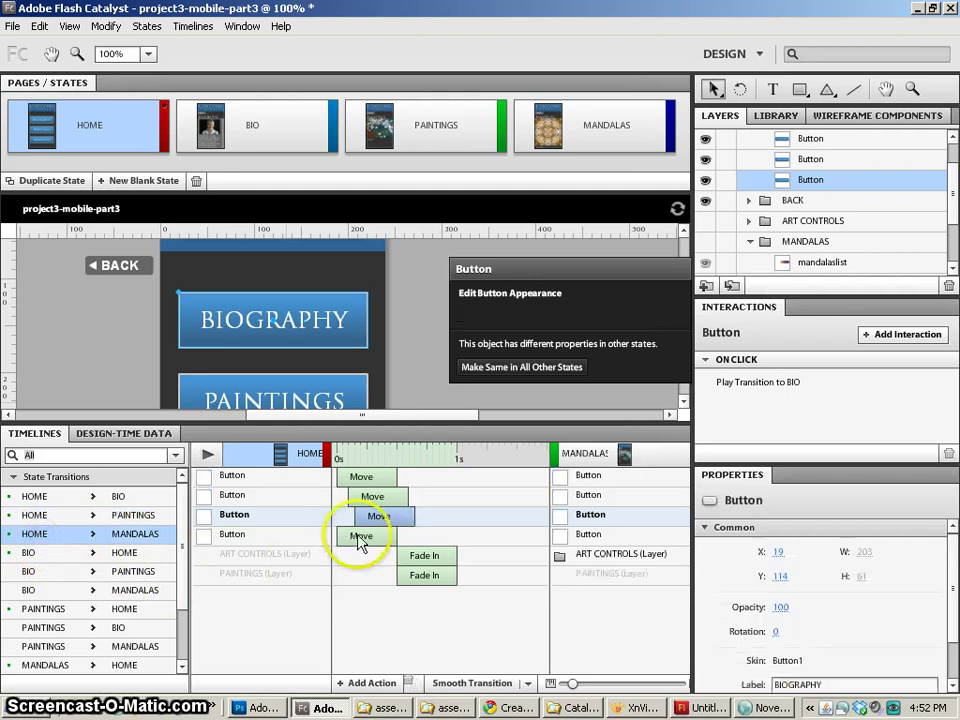
drag(352, 500, 377, 540)
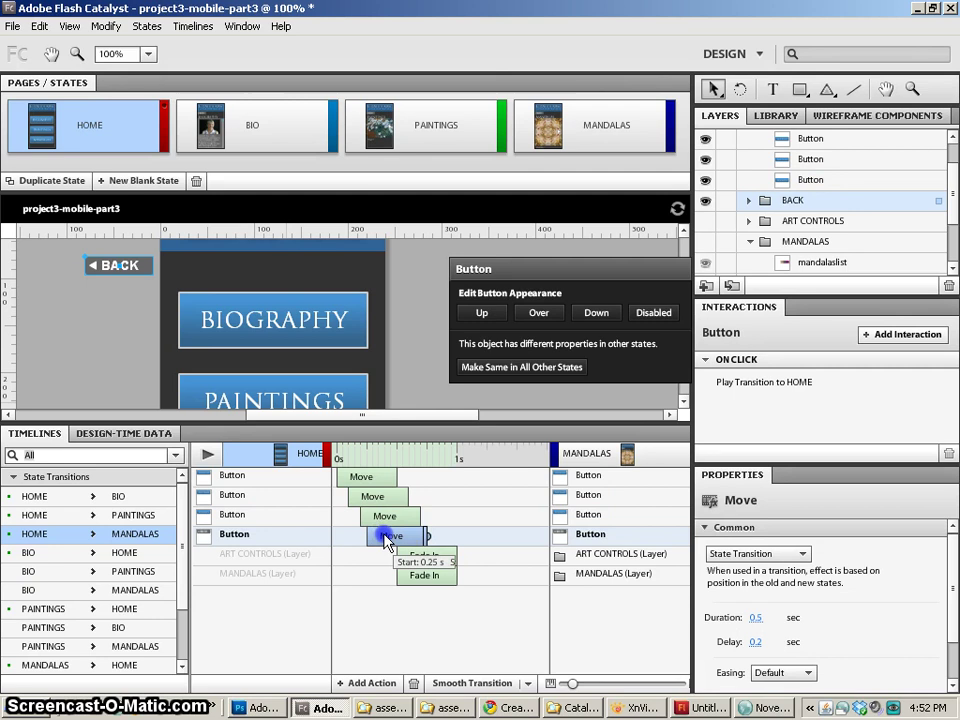
- Push the last button's Move to 0.3 s in HOME>PAINTINGS and HOME>BIO, then run the app
click(64, 514)
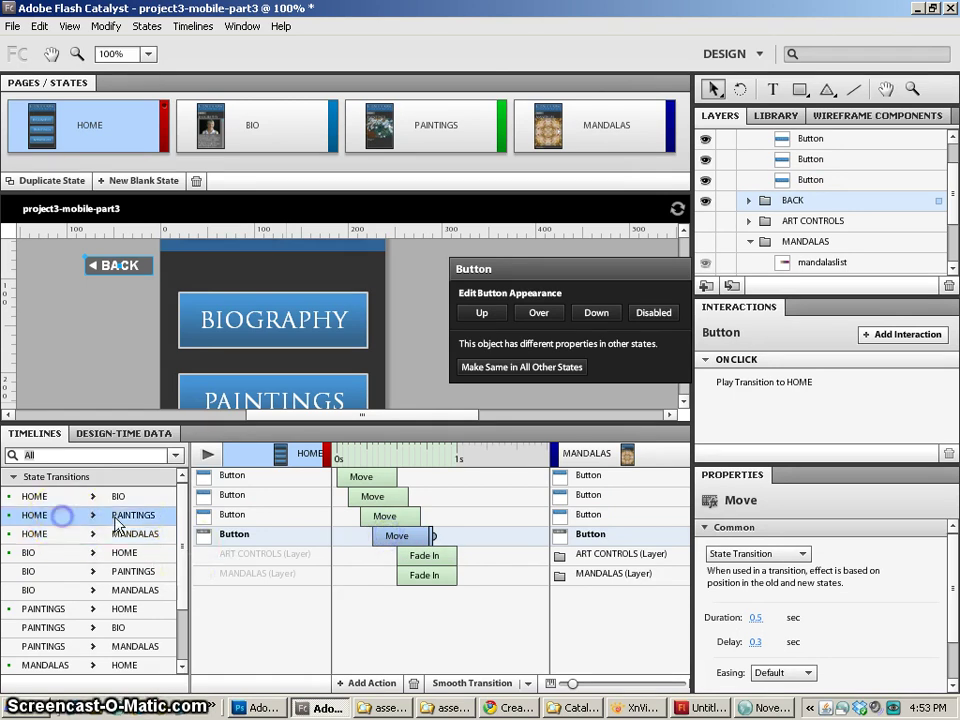
mouse_move(420, 535)
mouse_down()
mouse_move(428, 532)
mouse_move(362, 537)
mouse_move(400, 538)
mouse_move(375, 514)
mouse_move(407, 536)
mouse_up()
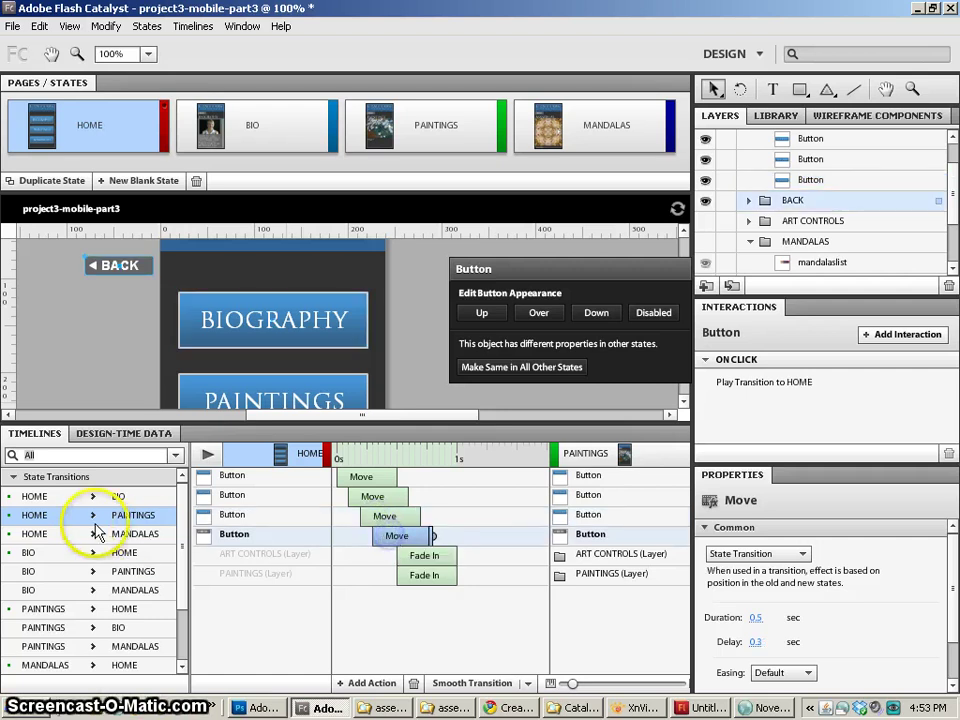
click(60, 497)
mouse_move(354, 536)
mouse_down()
mouse_move(405, 540)
mouse_move(392, 536)
mouse_up()
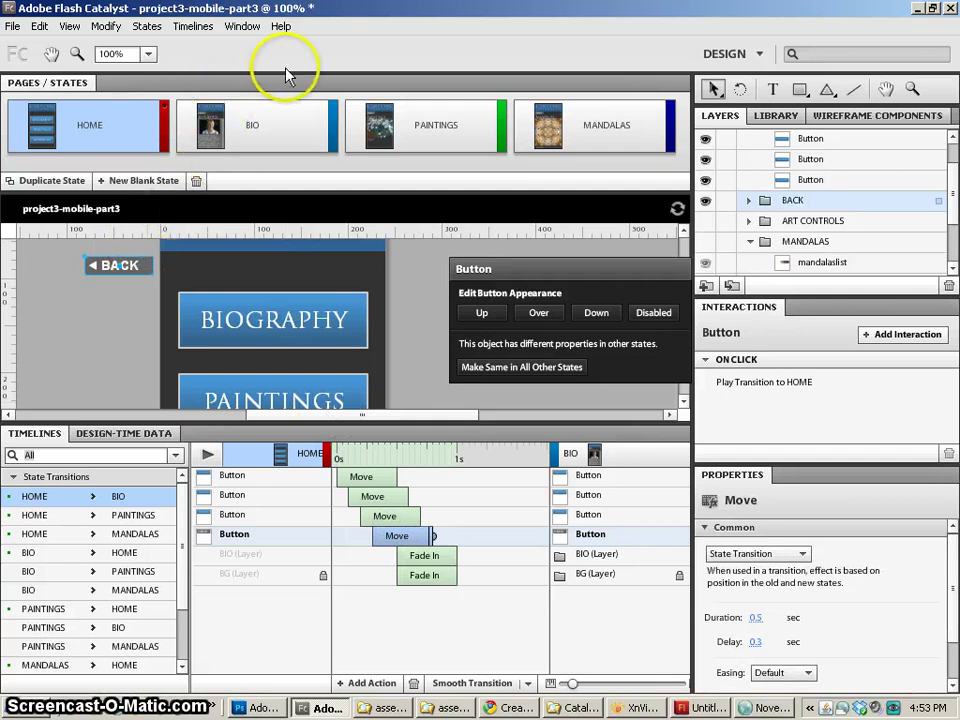
key(ctrl+Return)
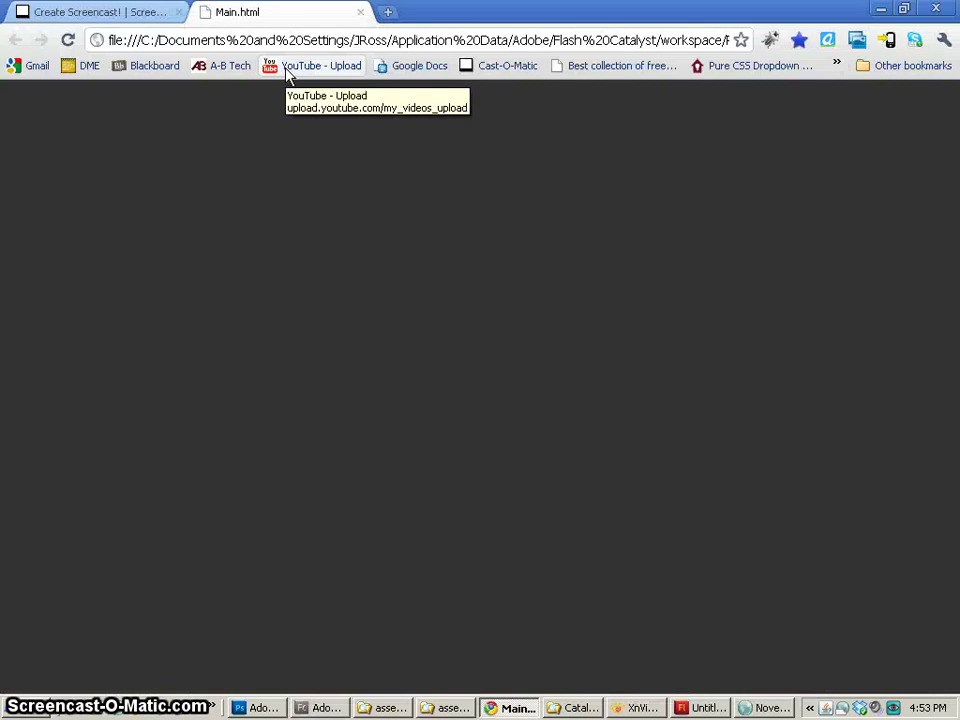
- Open and exit the Biography and Paintings pages to check their transitions
click(400, 238)
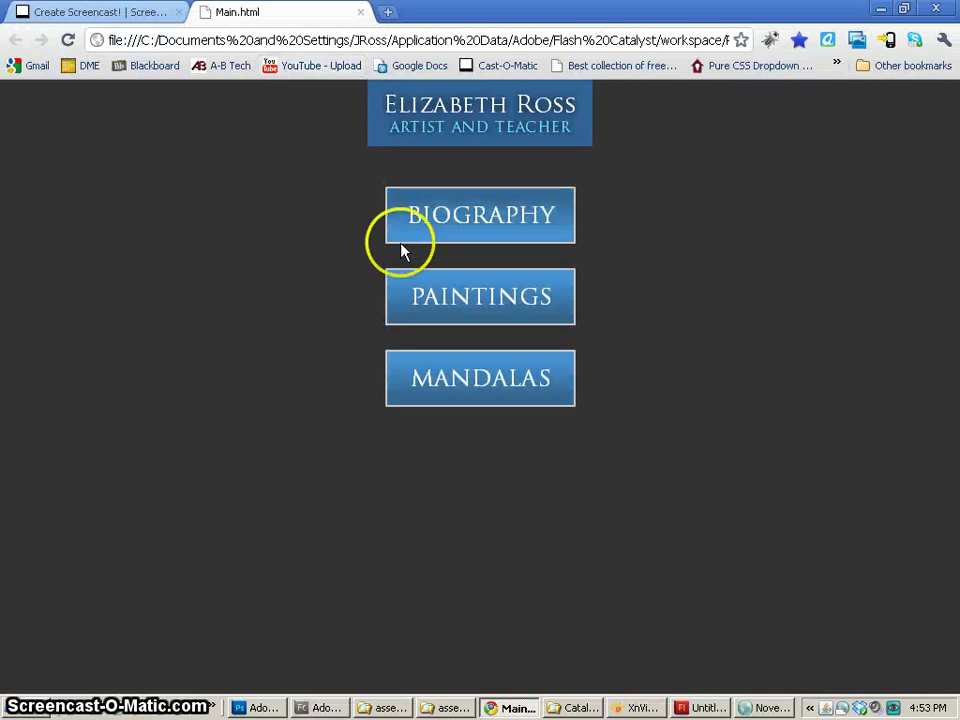
click(421, 160)
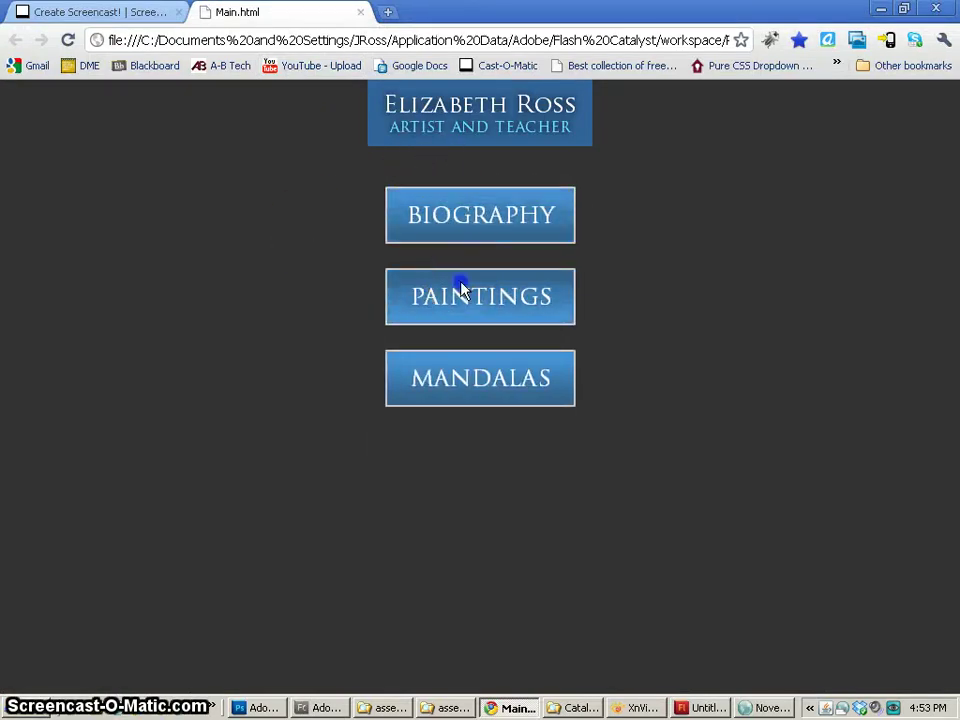
click(456, 279)
click(432, 195)
click(409, 161)
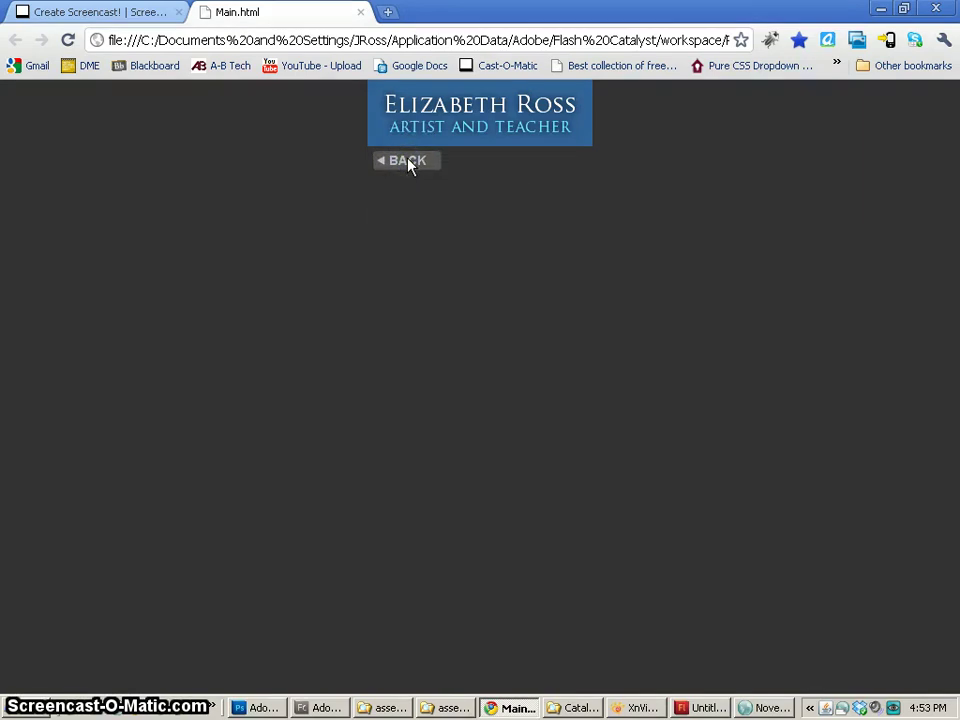
click(441, 302)
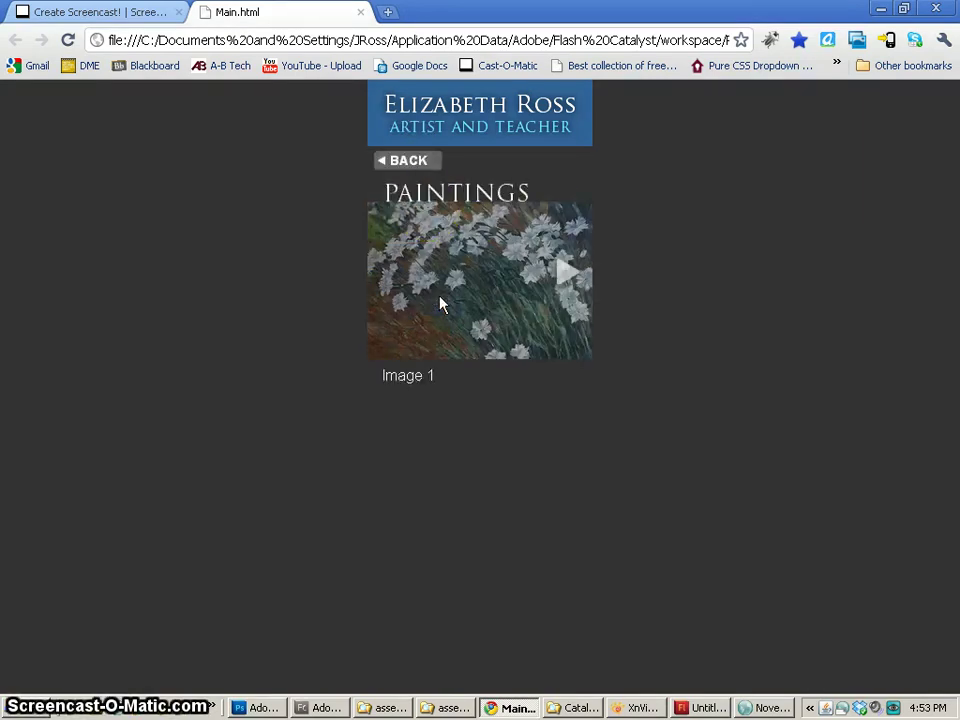
click(409, 184)
click(405, 165)
- Open Mandalas, show the next image, return to the menu and close the Main.html tab
click(471, 388)
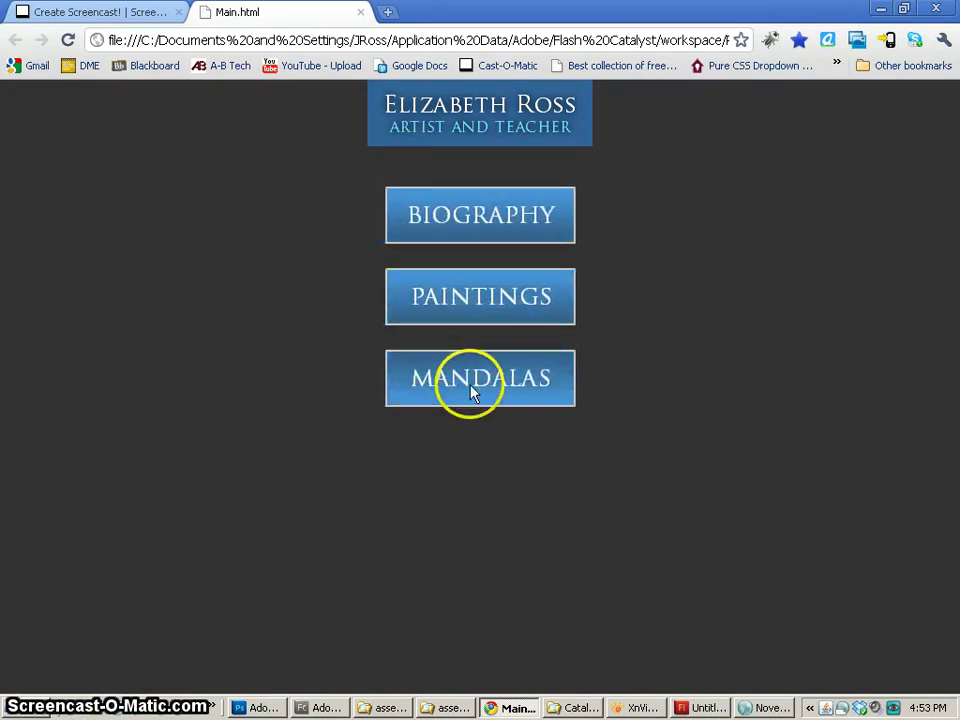
click(550, 330)
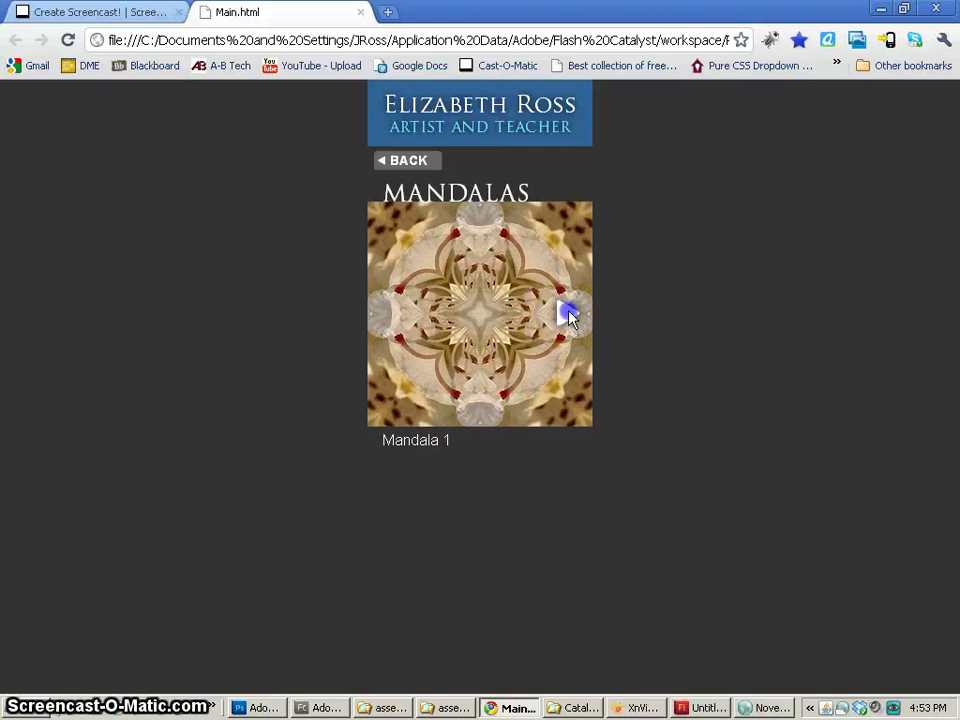
click(411, 150)
click(360, 12)
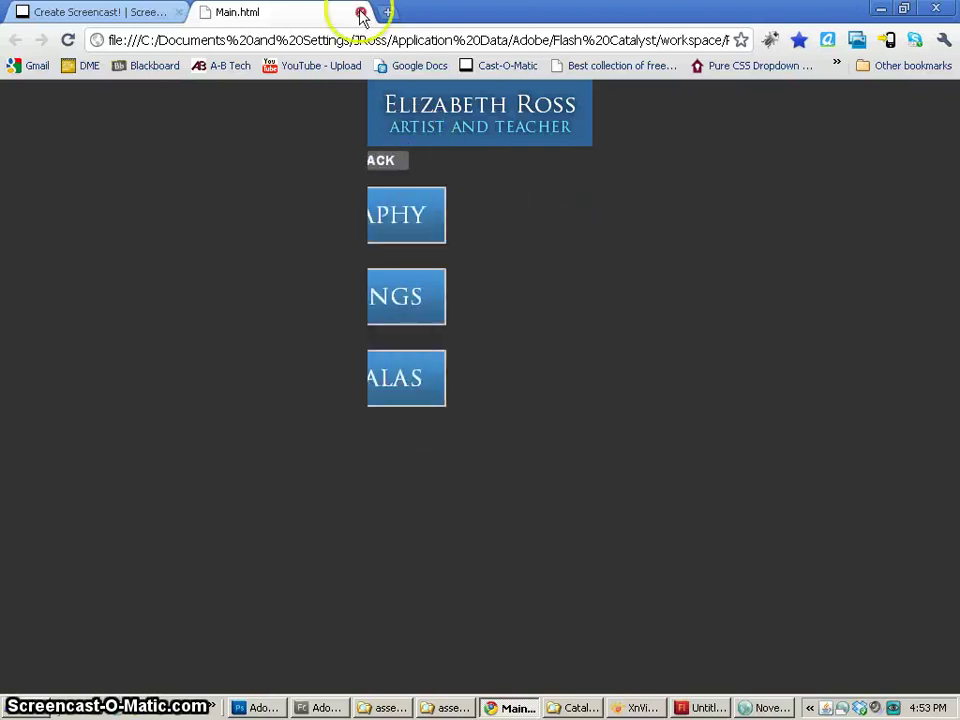
- Use File > Save As to save the project as project3-mobile-DONE
click(880, 9)
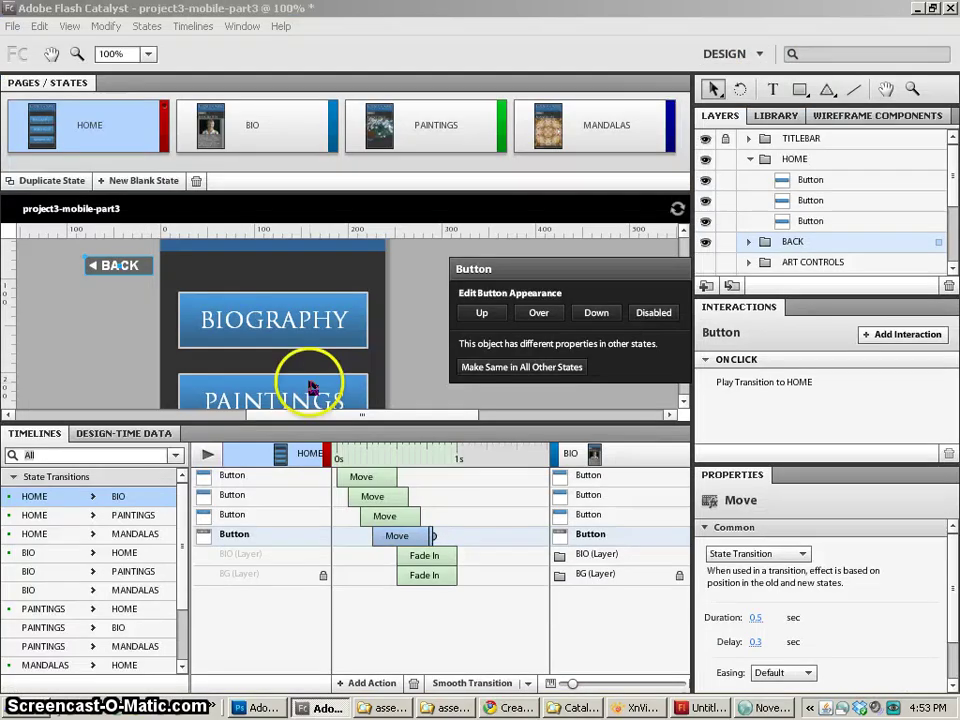
click(110, 313)
click(13, 26)
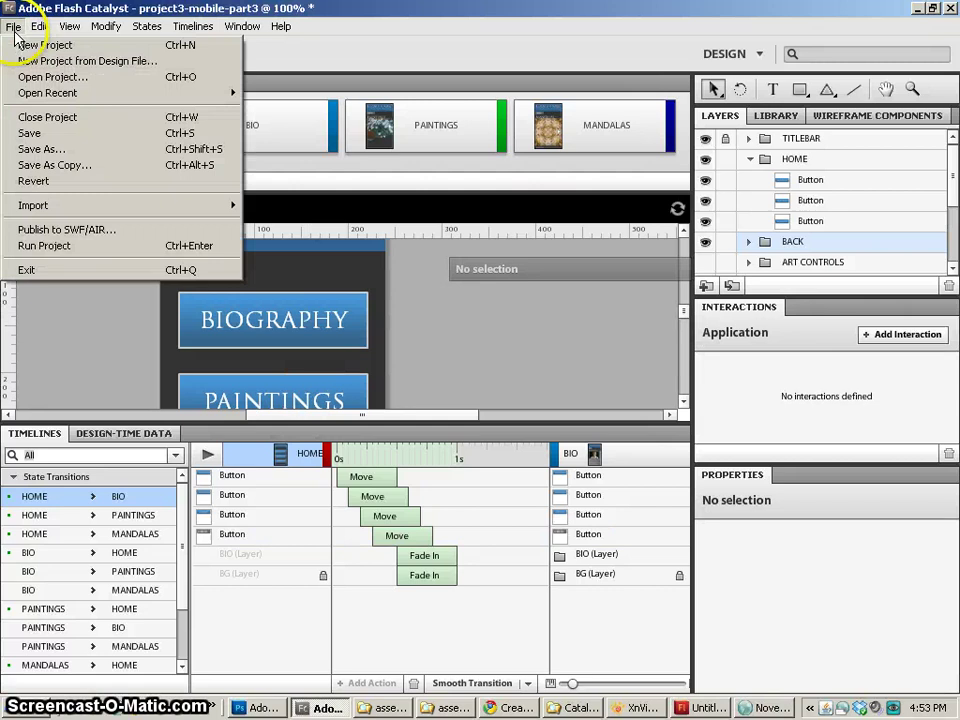
click(35, 152)
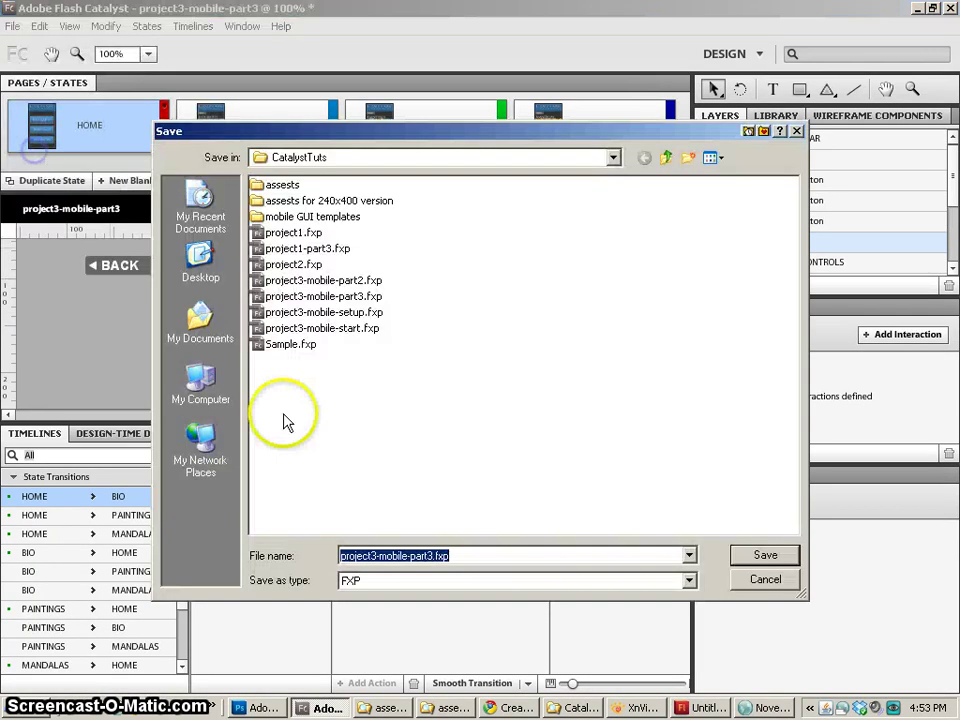
click(411, 557)
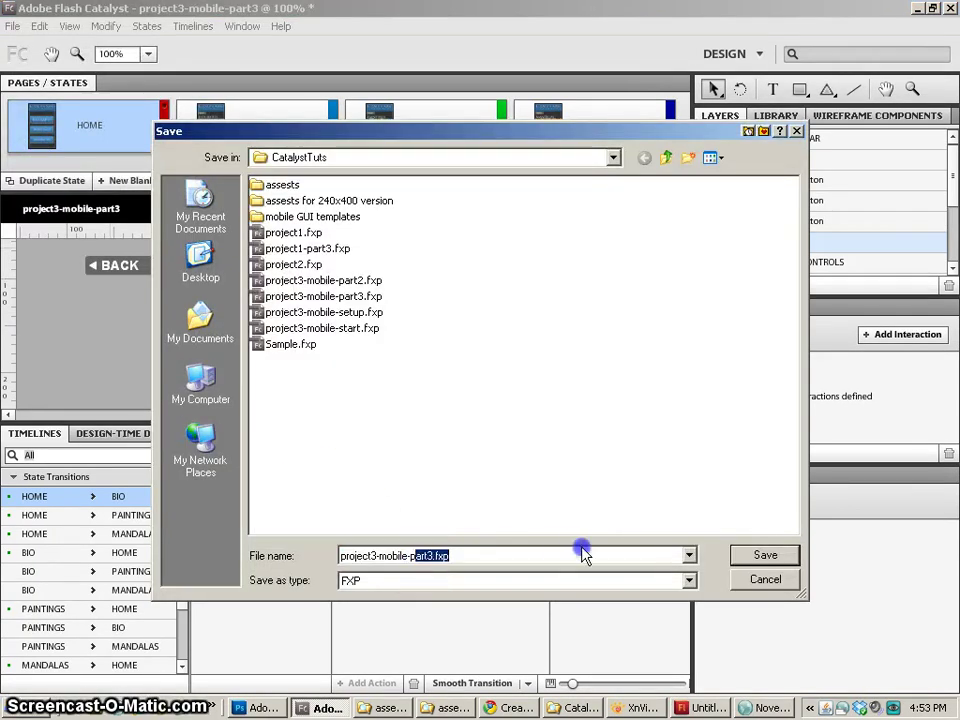
text(DON)
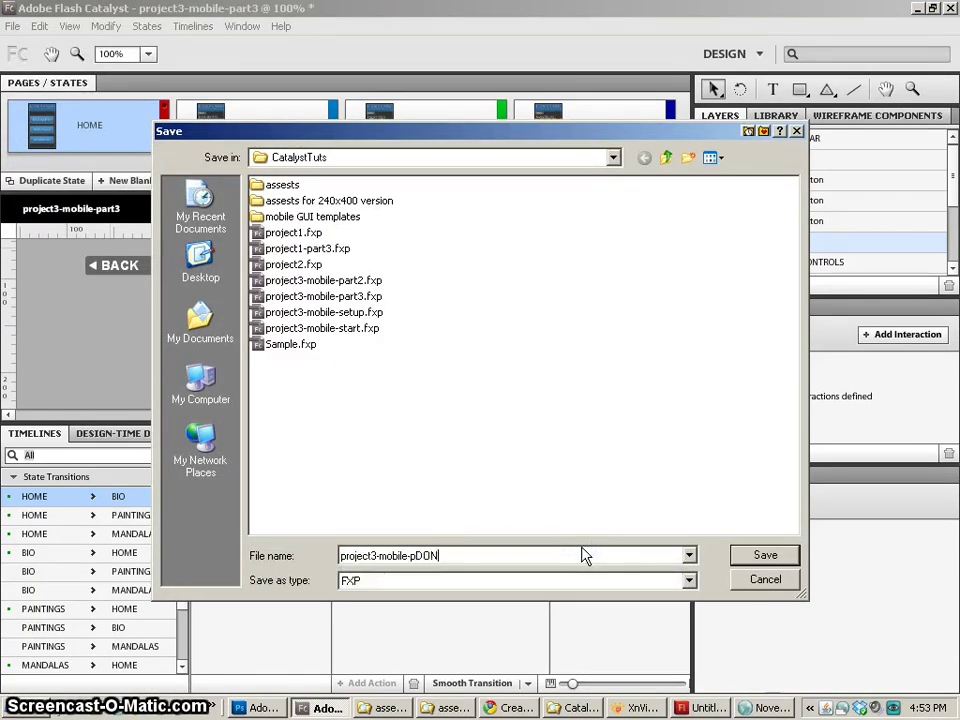
key(BackSpace)
key(BackSpace)
key(BackSpace)
key(BackSpace)
text(DONE)
key(Return)
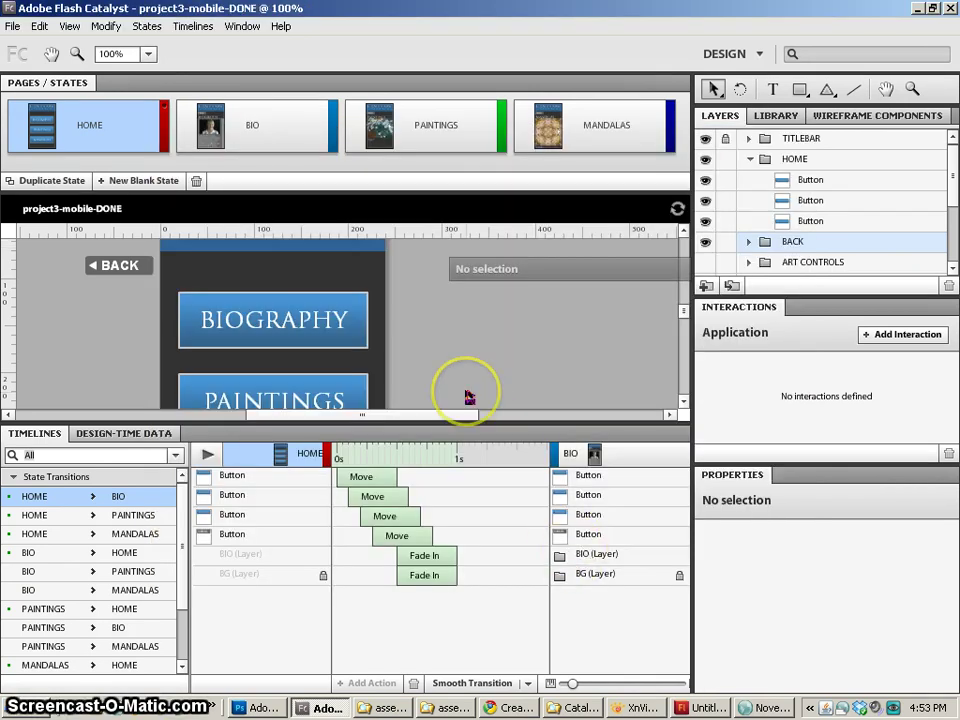
- Publish to SWF in Desktop > New Folder with only the offline-viewing build enabled
click(13, 26)
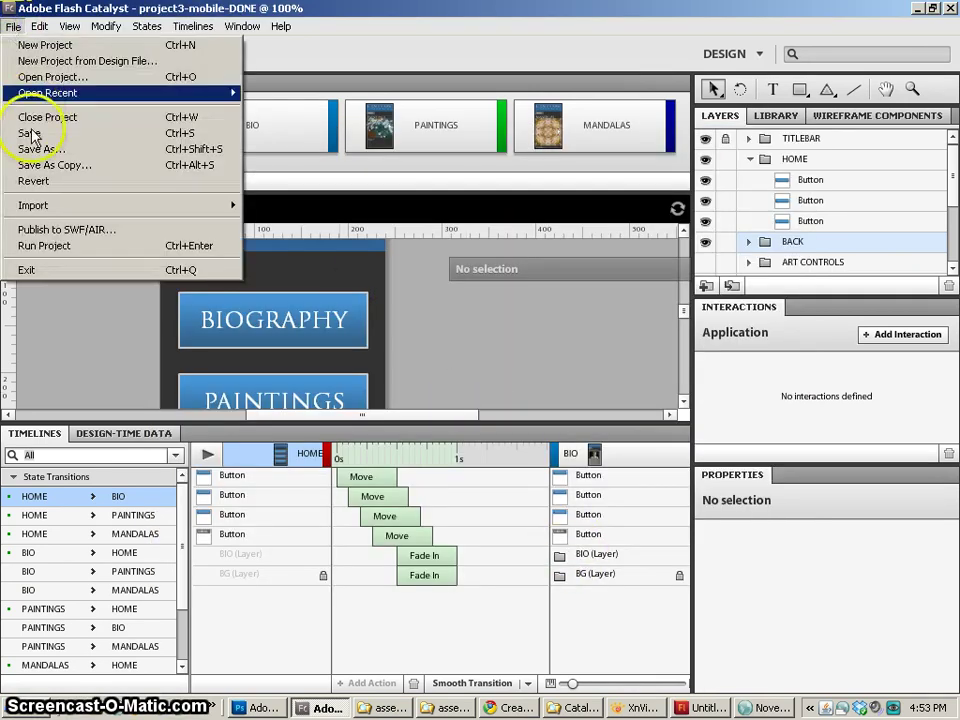
click(97, 237)
click(656, 273)
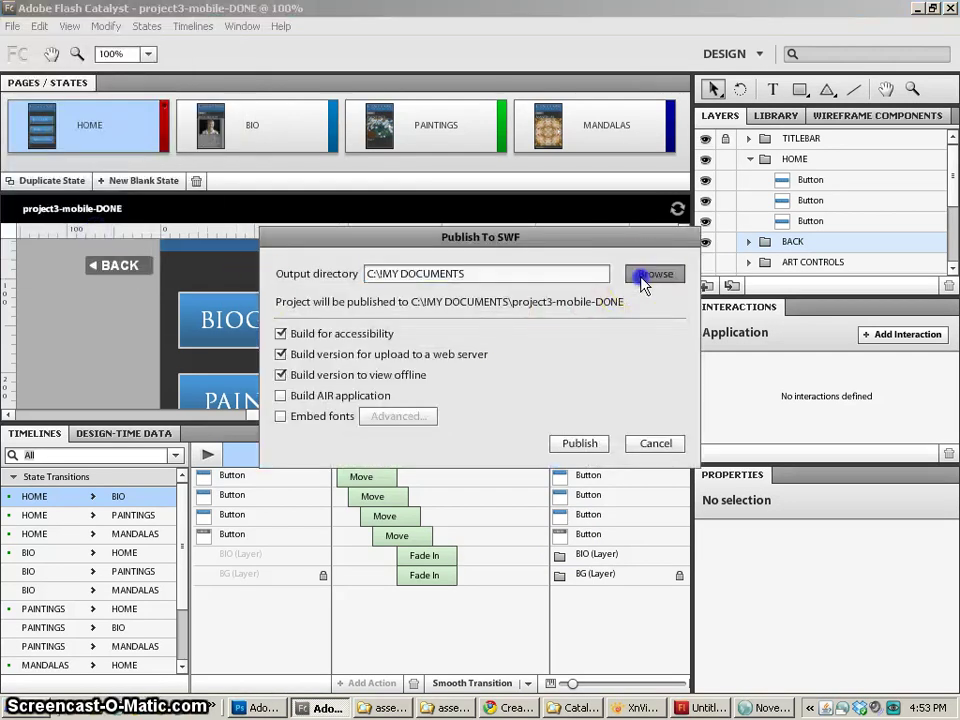
click(380, 299)
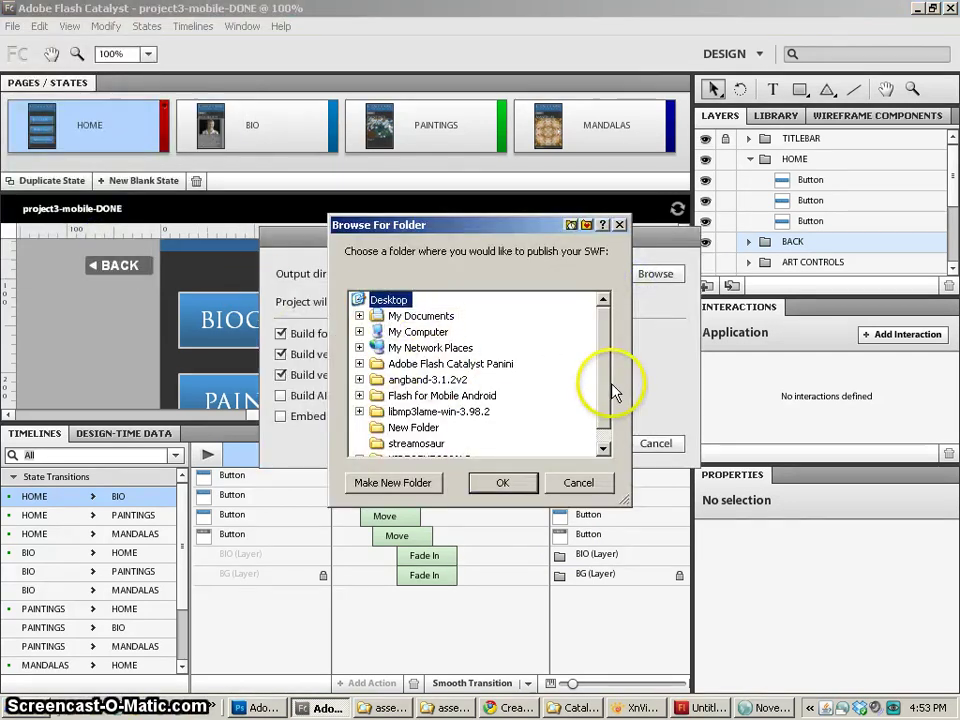
drag(604, 392, 598, 402)
click(413, 411)
click(501, 482)
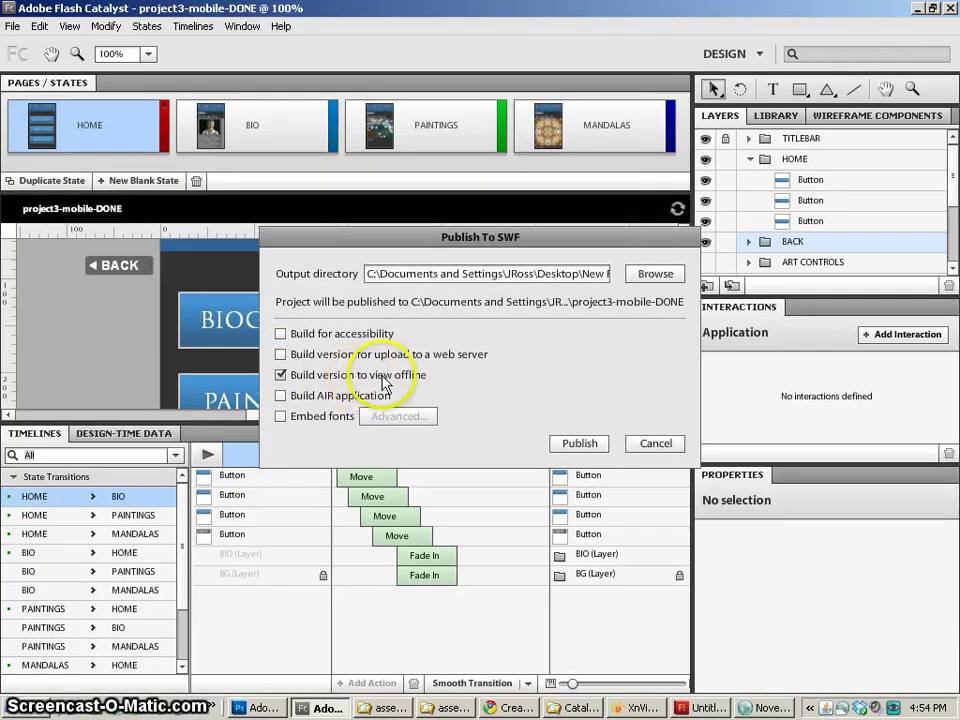
click(579, 443)
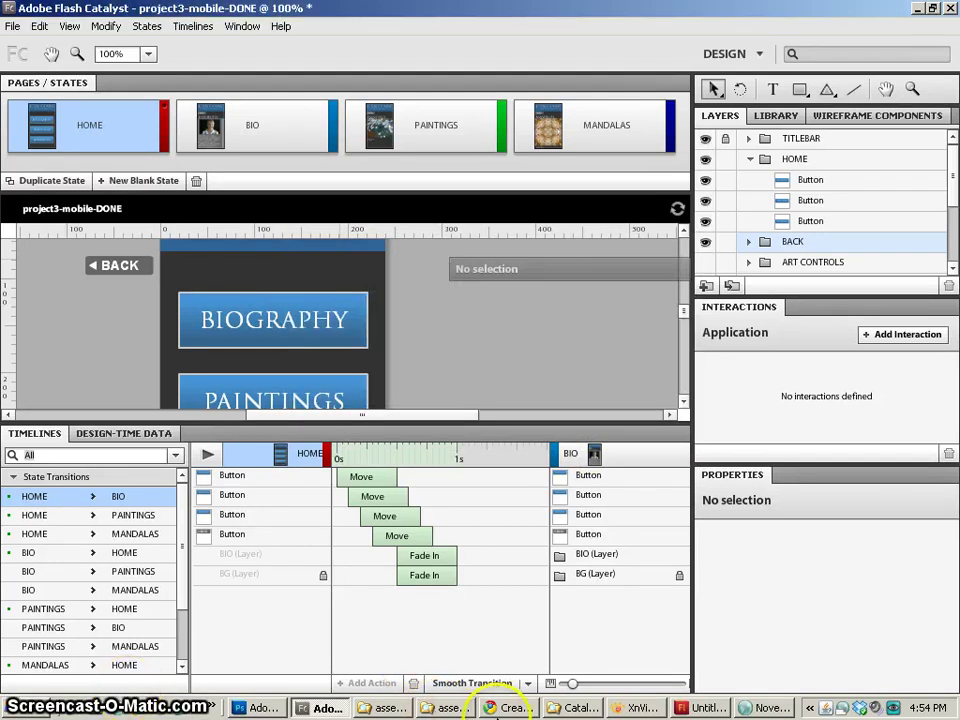
- Browse to New Folder > project3-mobile-DONE > run-local and play Main.swf in Flash Player
click(367, 708)
drag(336, 489, 333, 517)
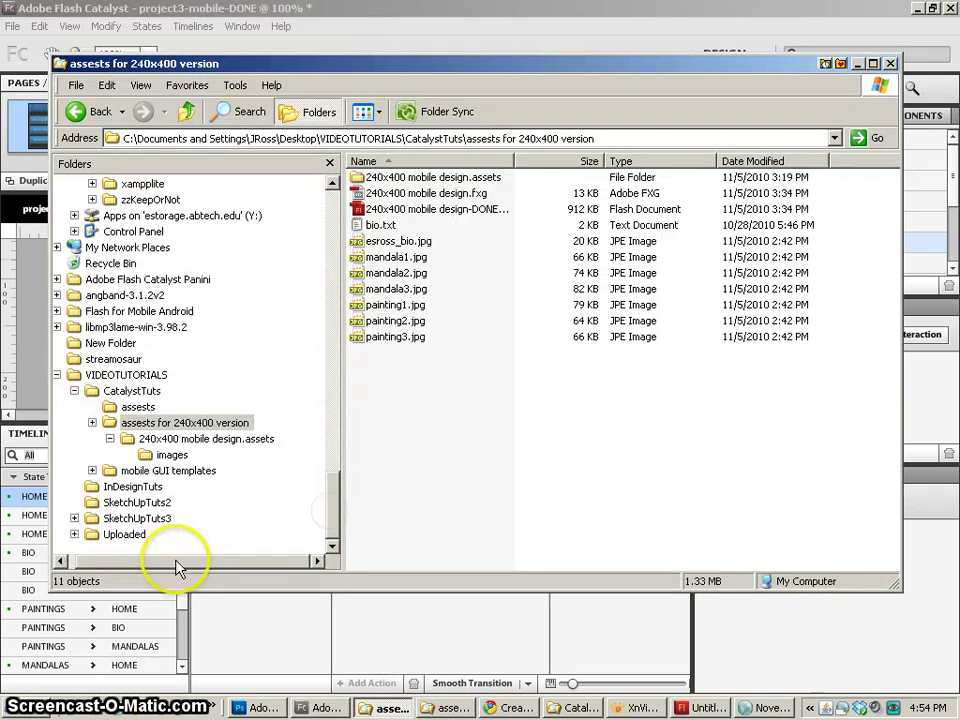
drag(176, 563, 101, 561)
click(136, 344)
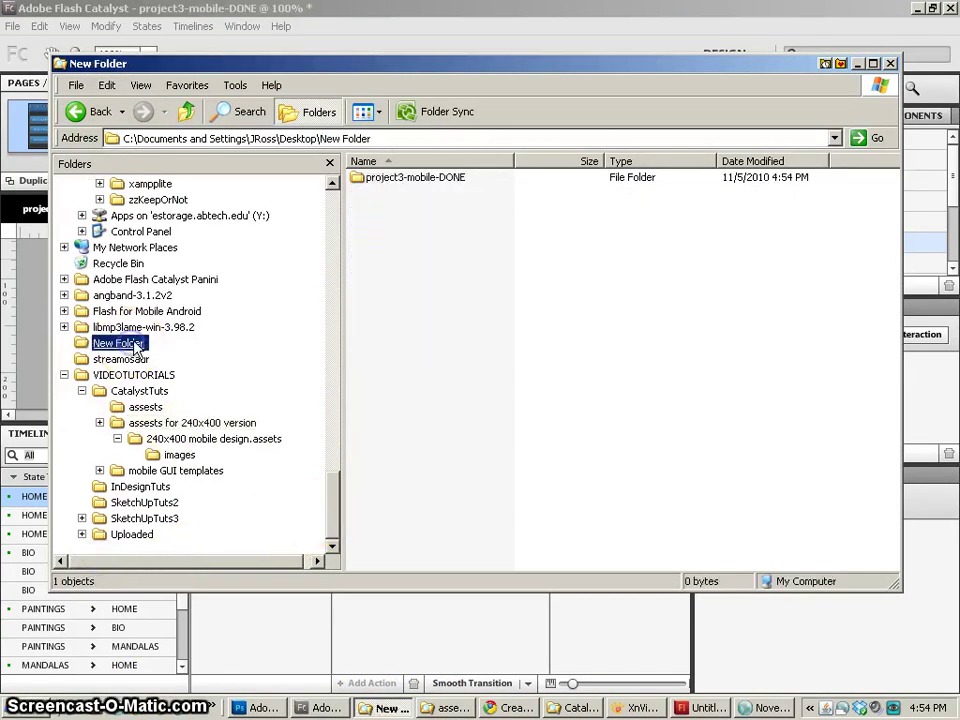
double_click(380, 178)
double_click(385, 178)
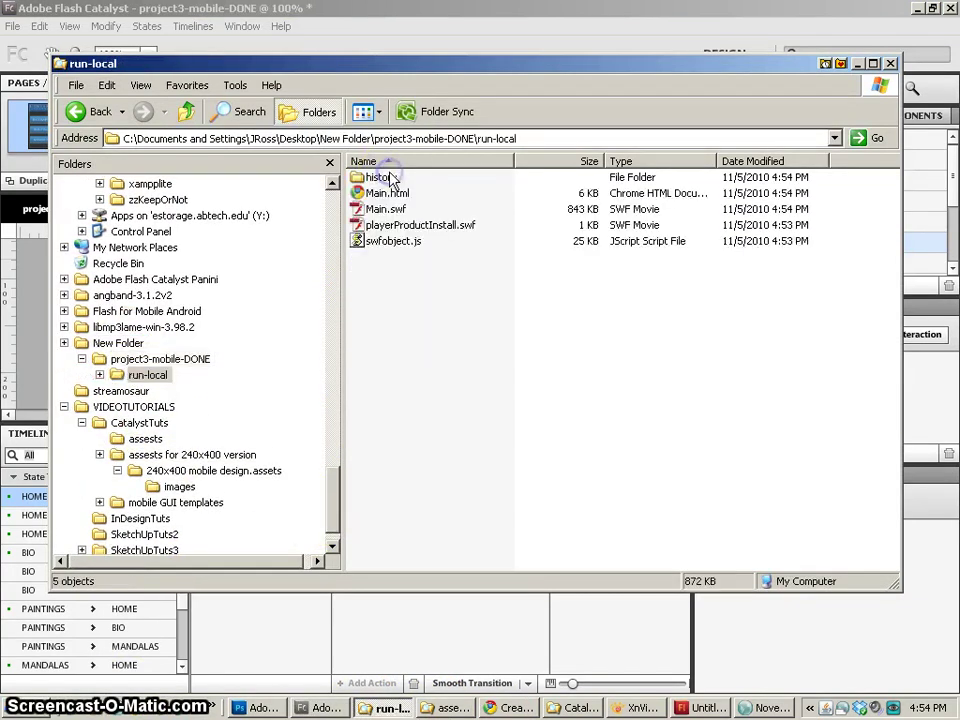
double_click(380, 210)
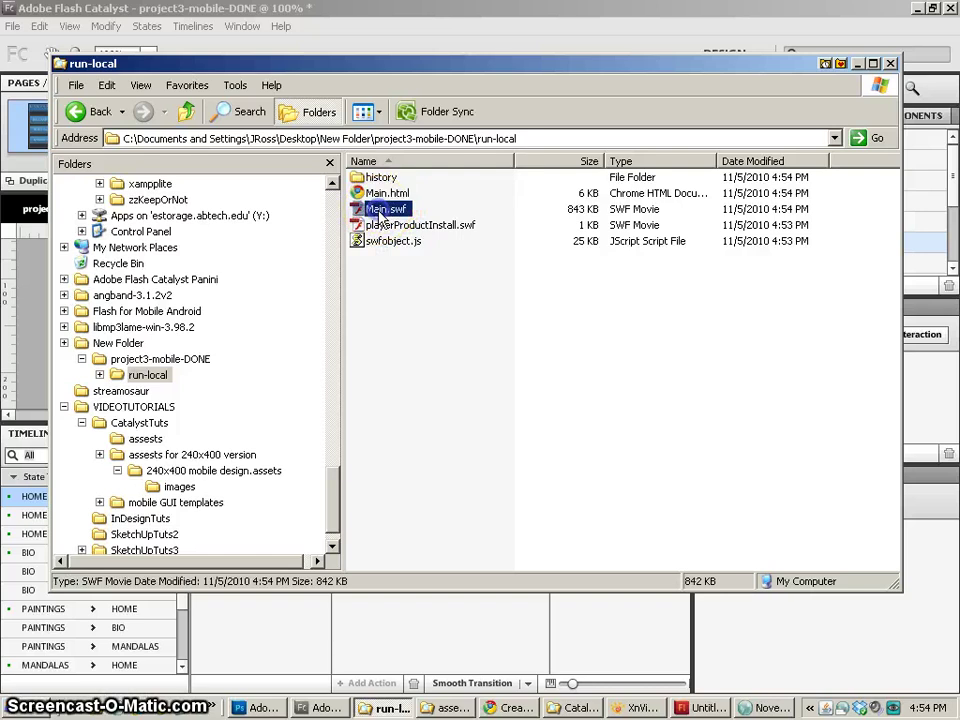
click(248, 284)
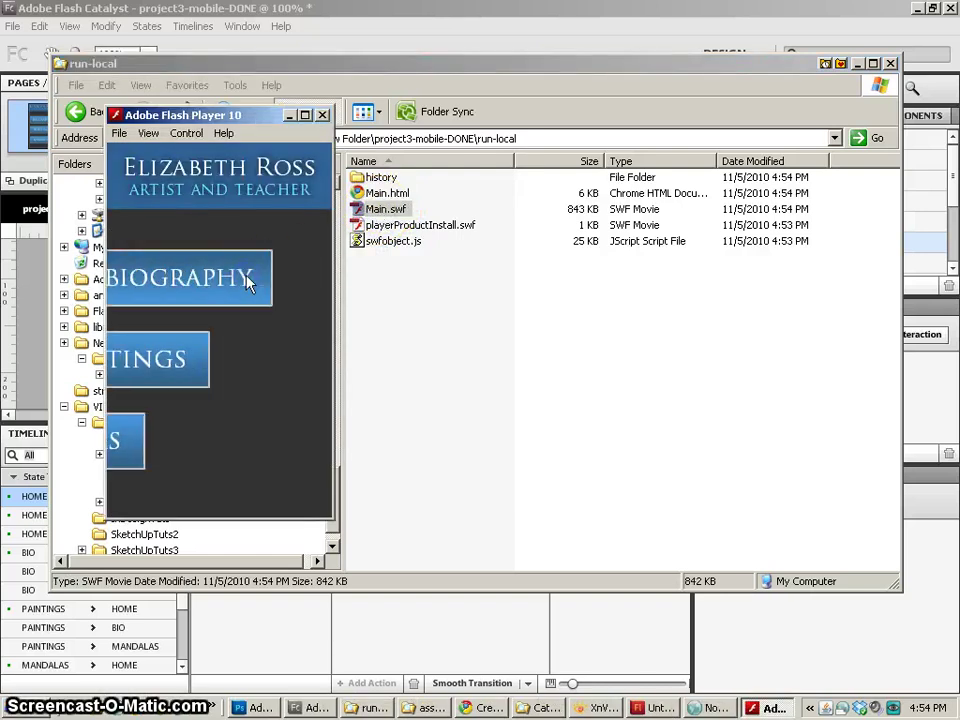
drag(317, 281, 310, 255)
click(139, 223)
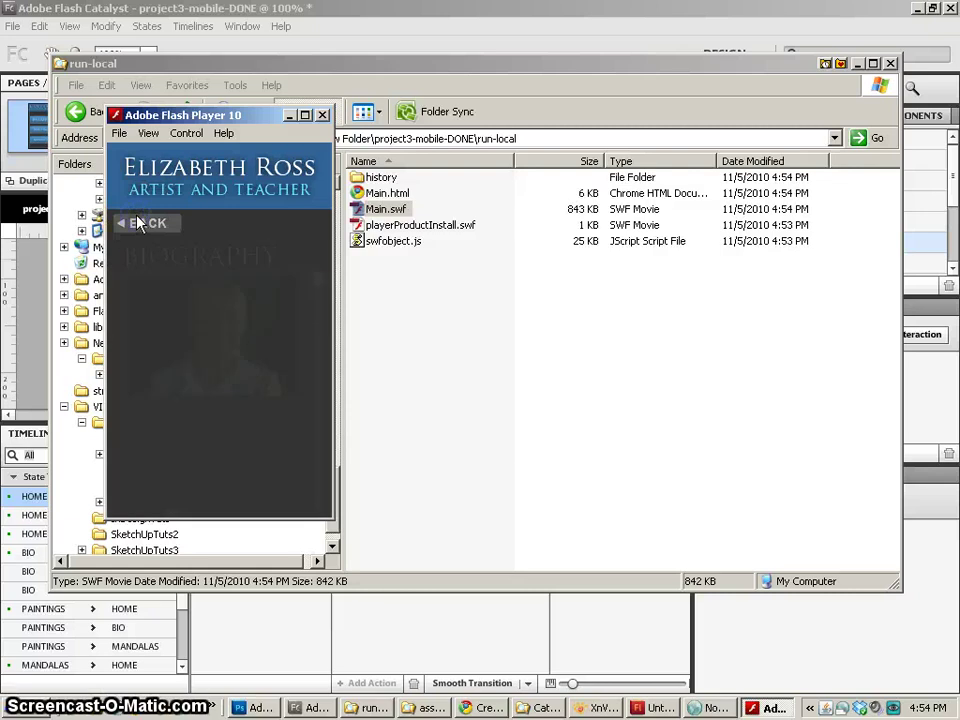
click(240, 362)
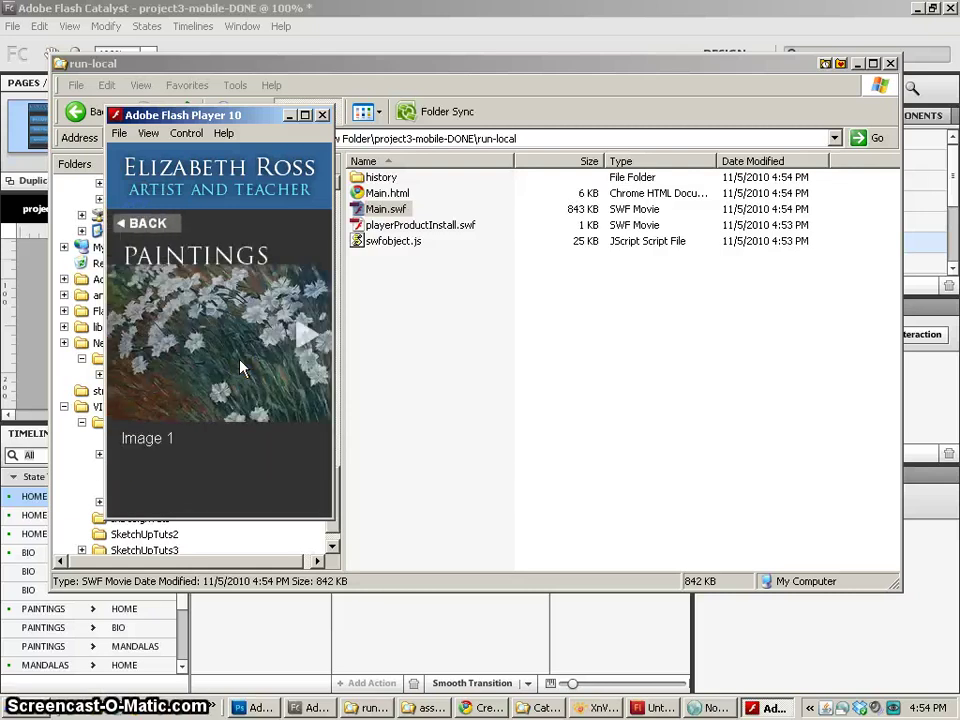
click(160, 225)
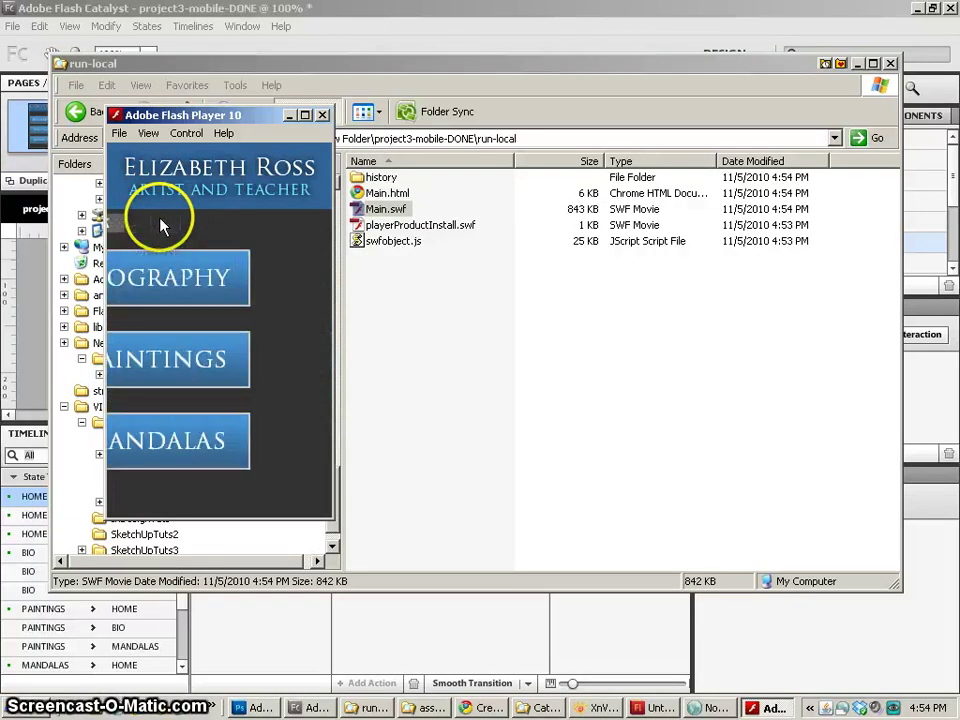
click(249, 445)
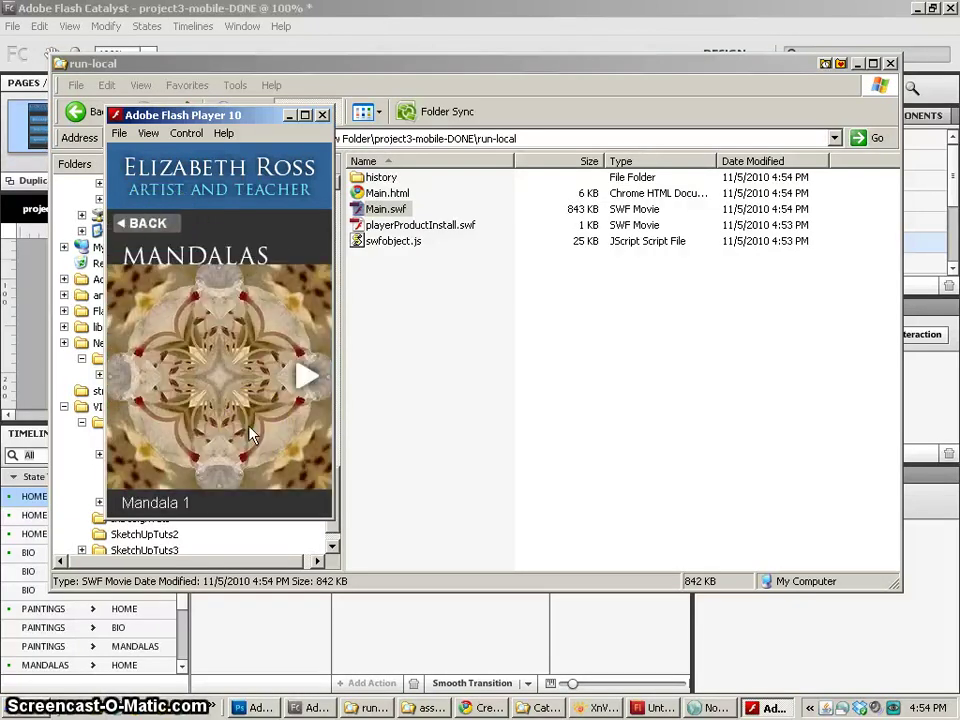
click(305, 377)
click(307, 385)
click(128, 386)
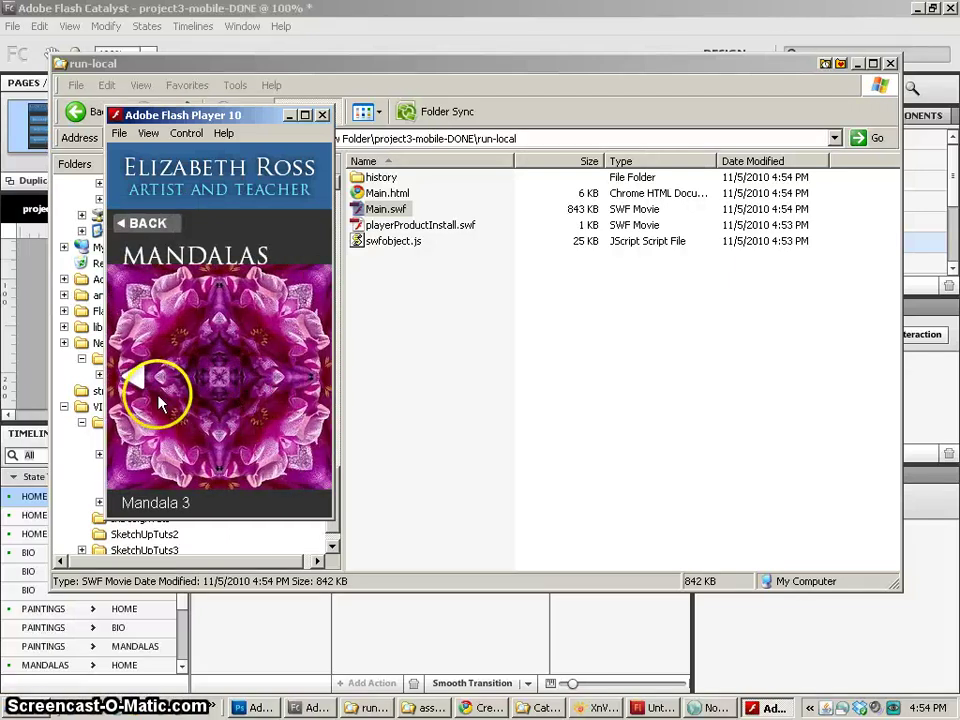
click(134, 379)
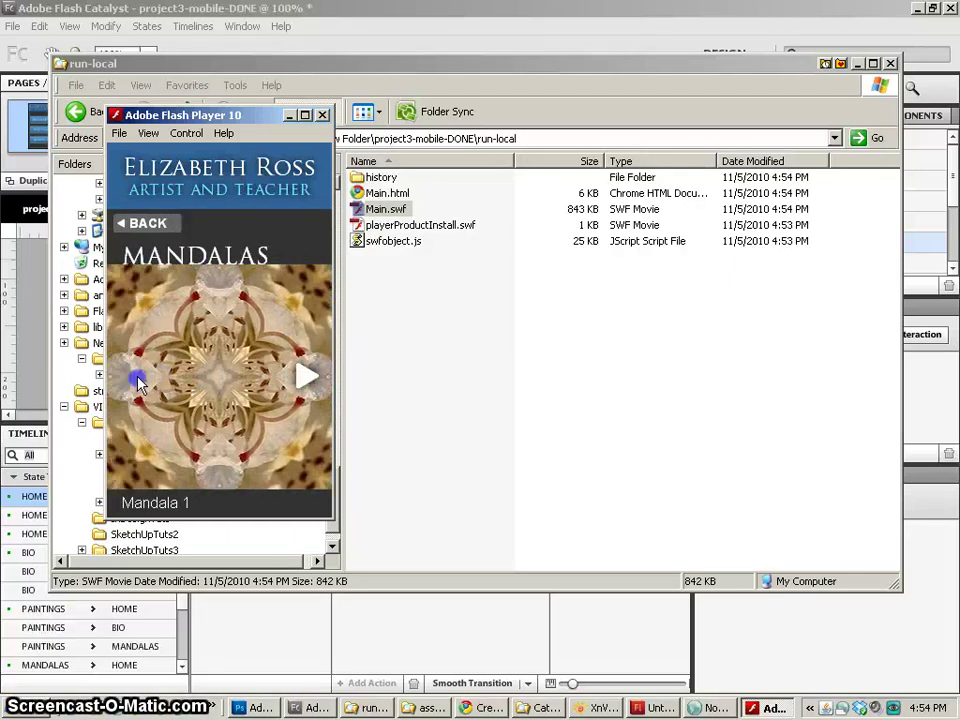
click(148, 223)
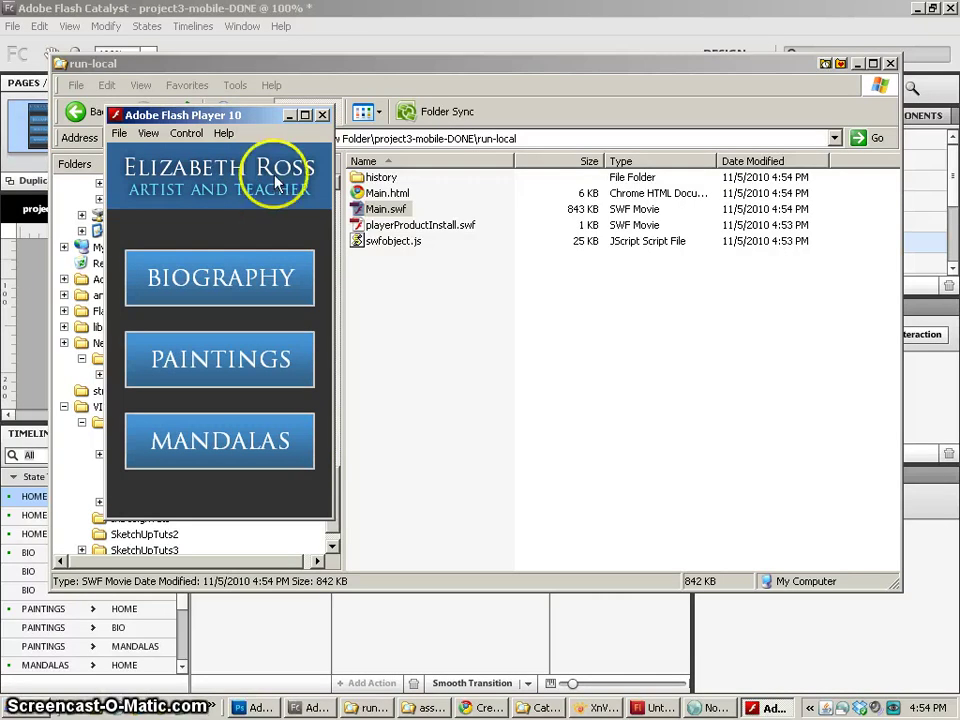
- Close Flash Player and republish with Build AIR application checked, overwriting the previous output
click(322, 115)
click(345, 15)
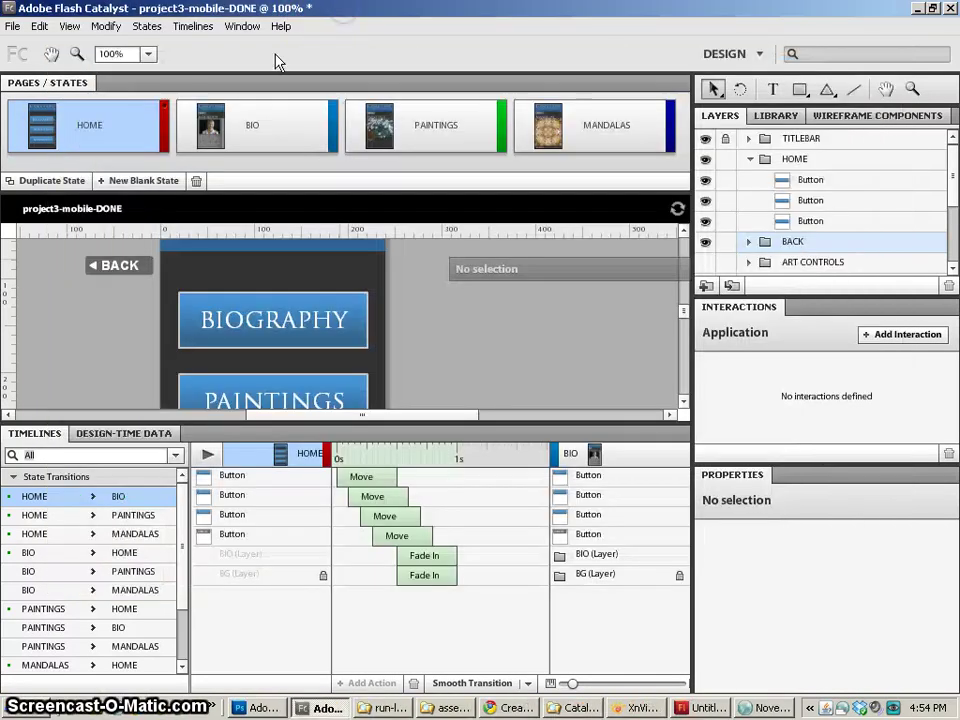
click(14, 26)
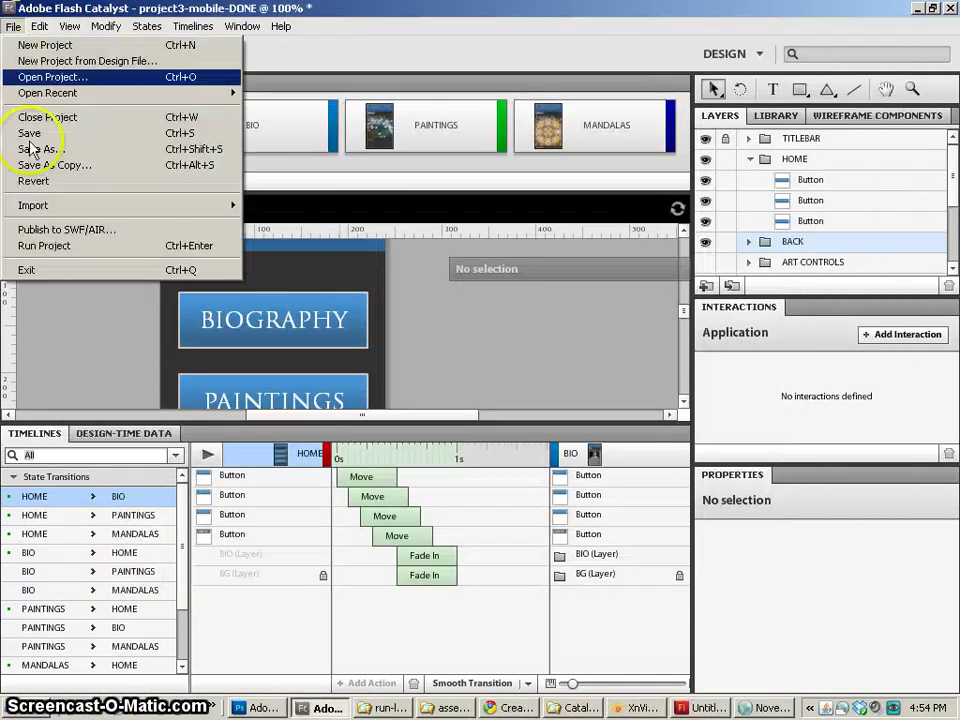
click(50, 229)
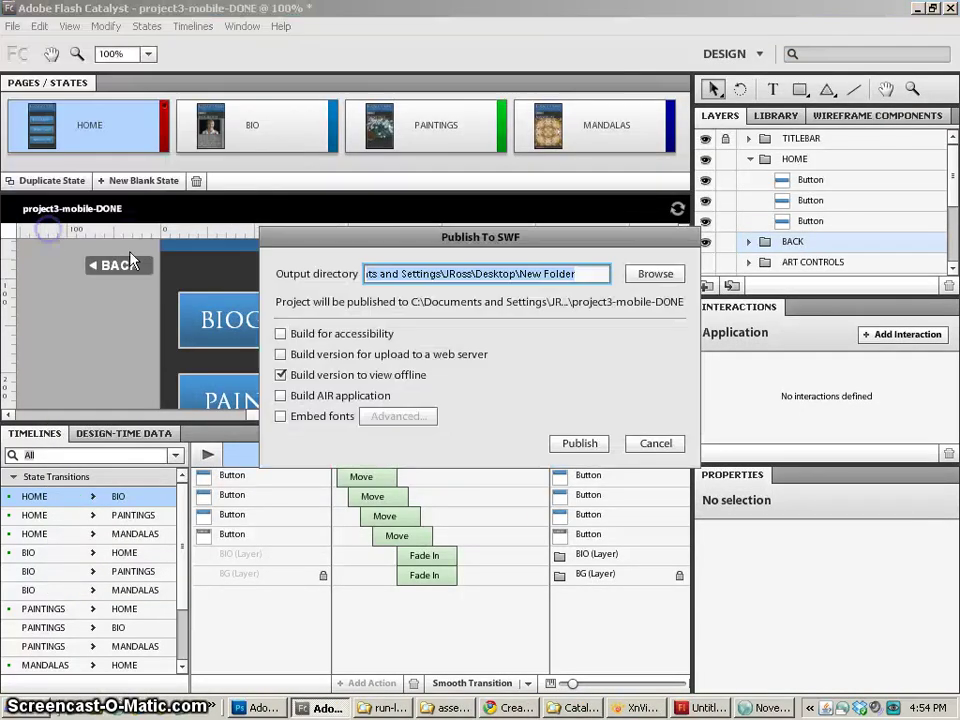
click(281, 396)
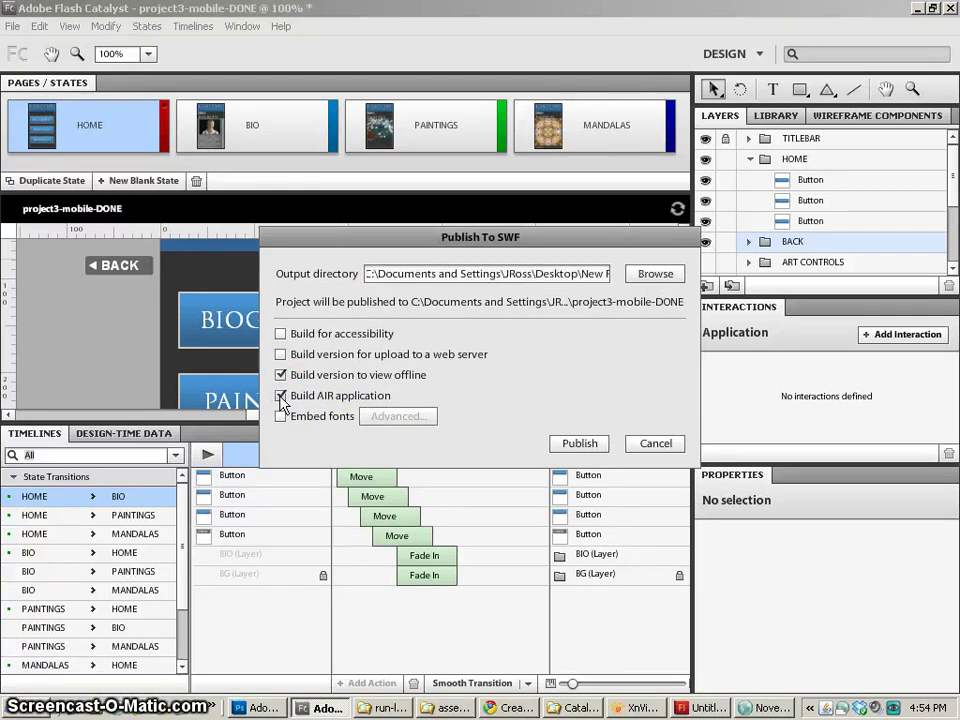
click(579, 413)
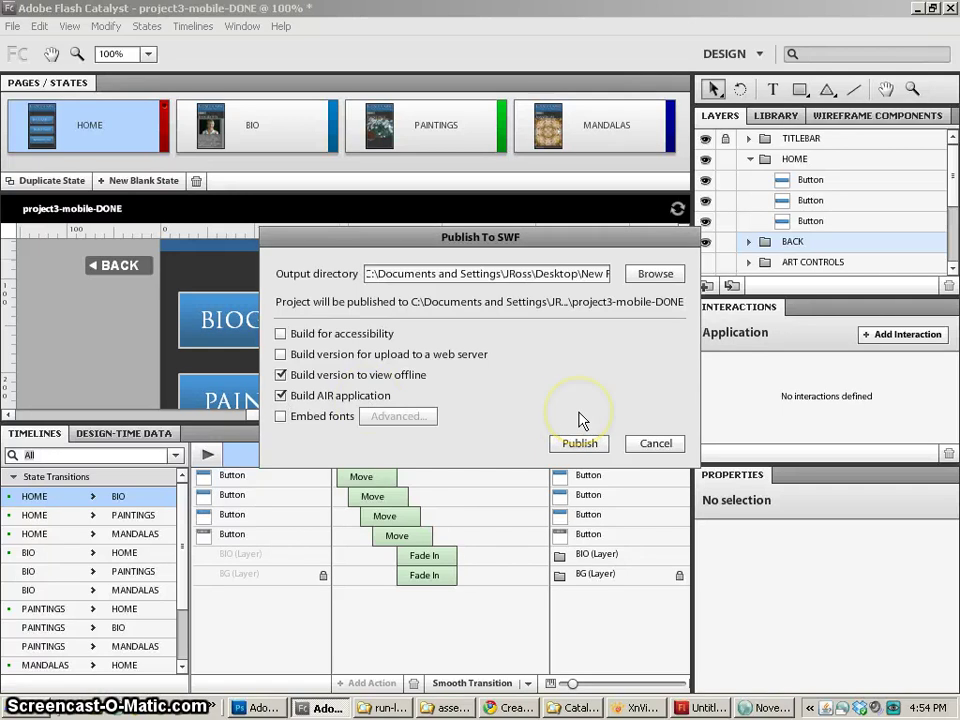
click(281, 396)
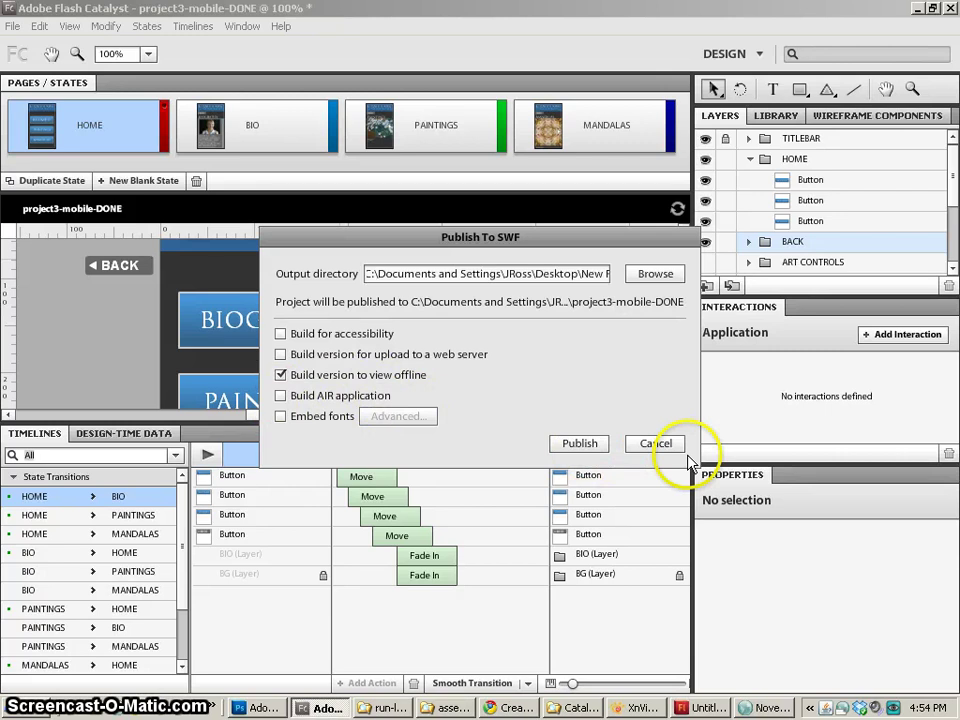
click(281, 396)
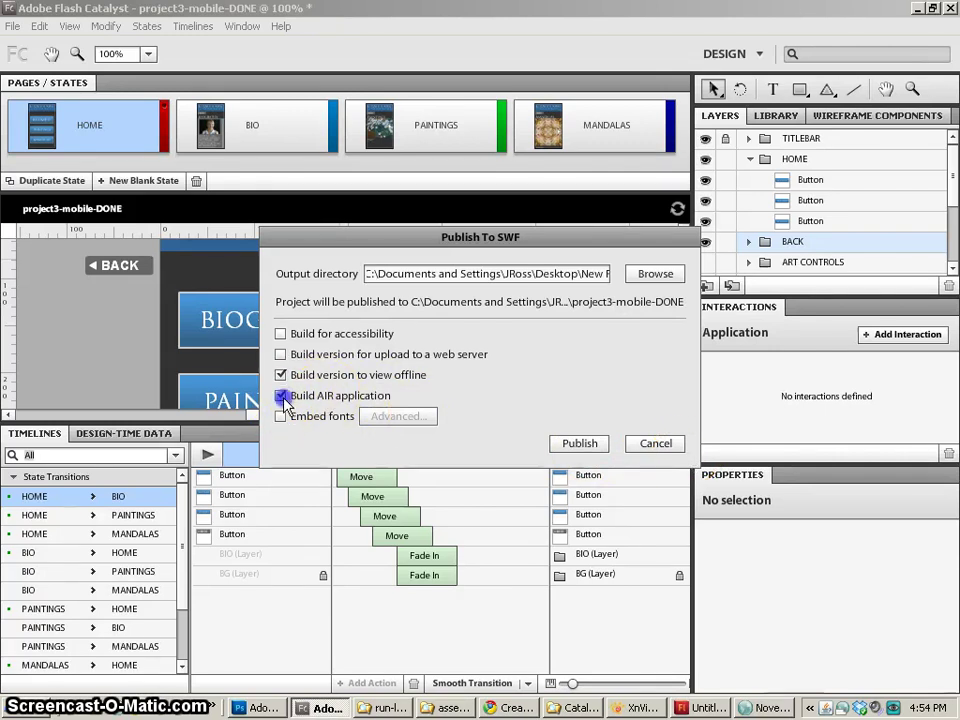
click(590, 447)
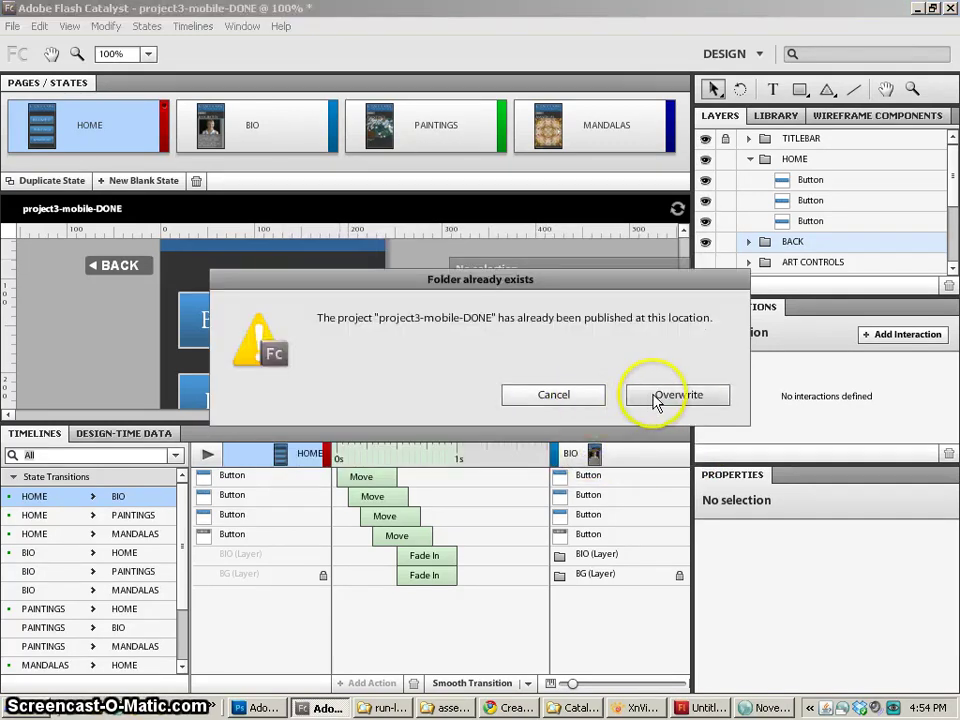
click(665, 395)
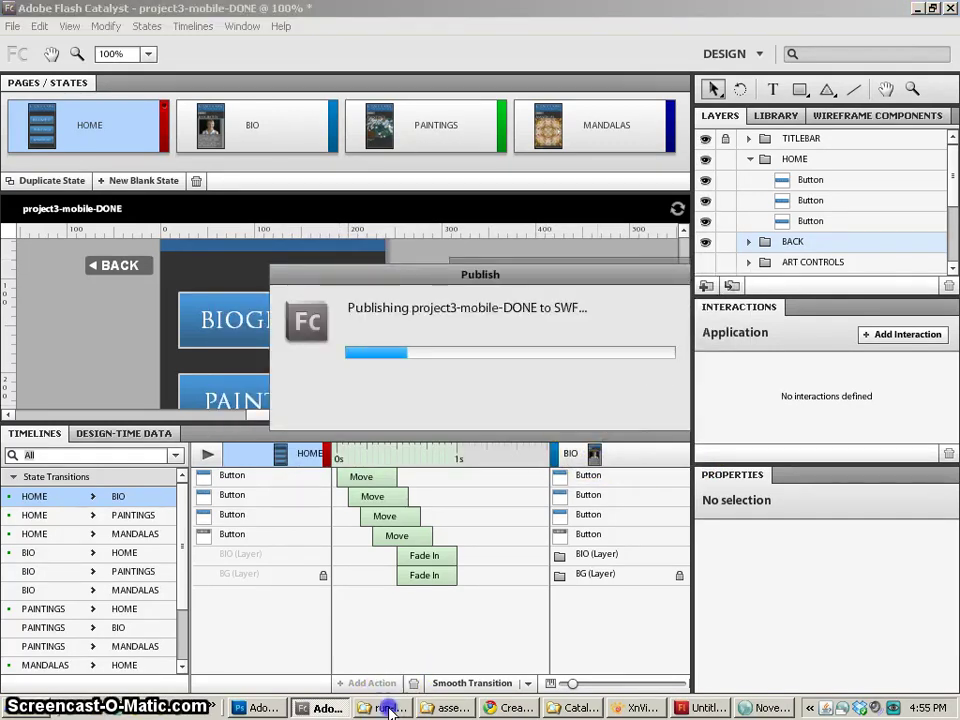
- Open project3-mobile-DONE.air from the AIR folder, cancel the install prompt, and minimize Explorer
click(390, 708)
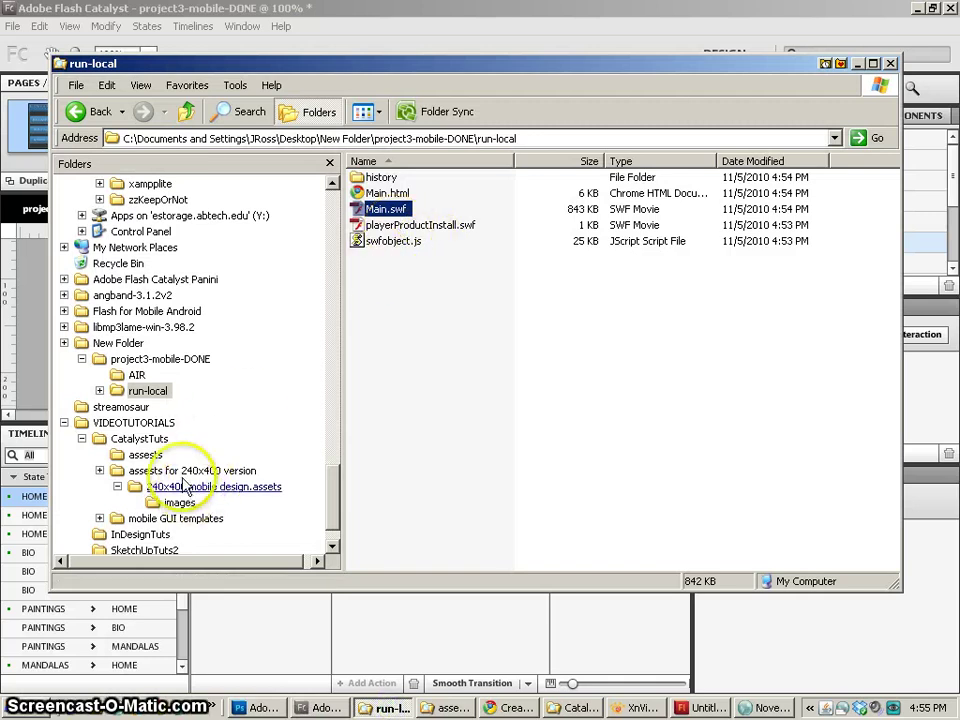
click(136, 376)
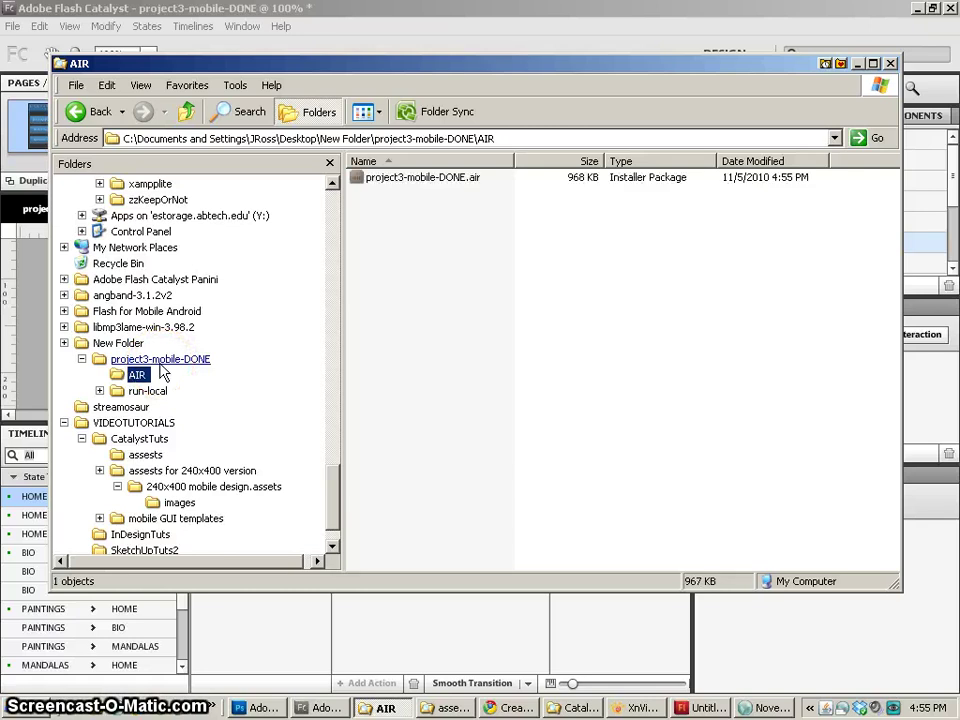
double_click(416, 180)
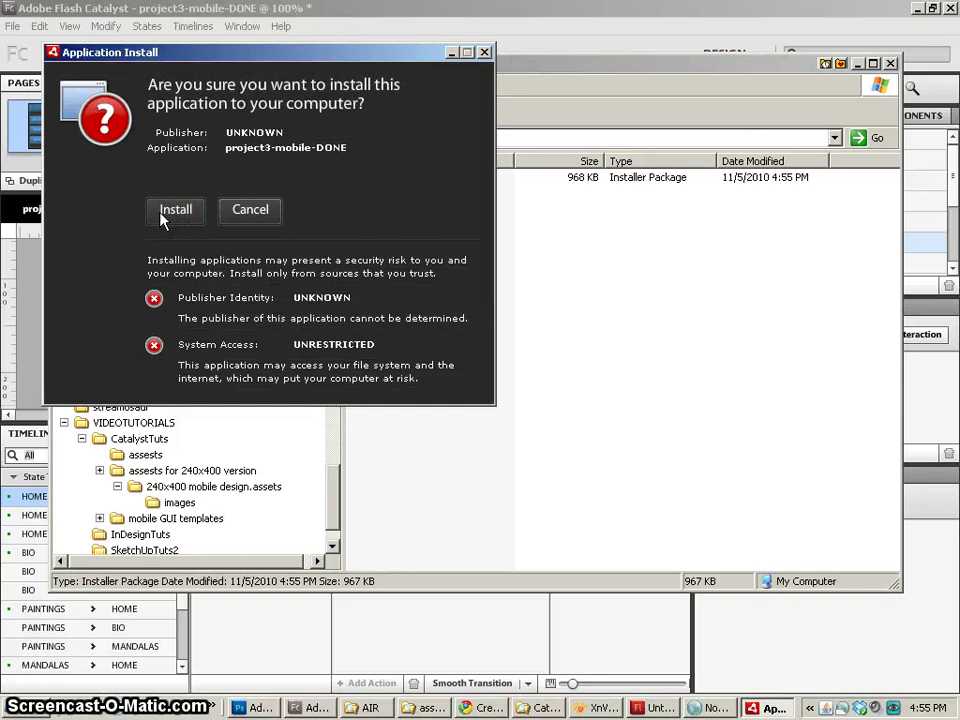
click(484, 51)
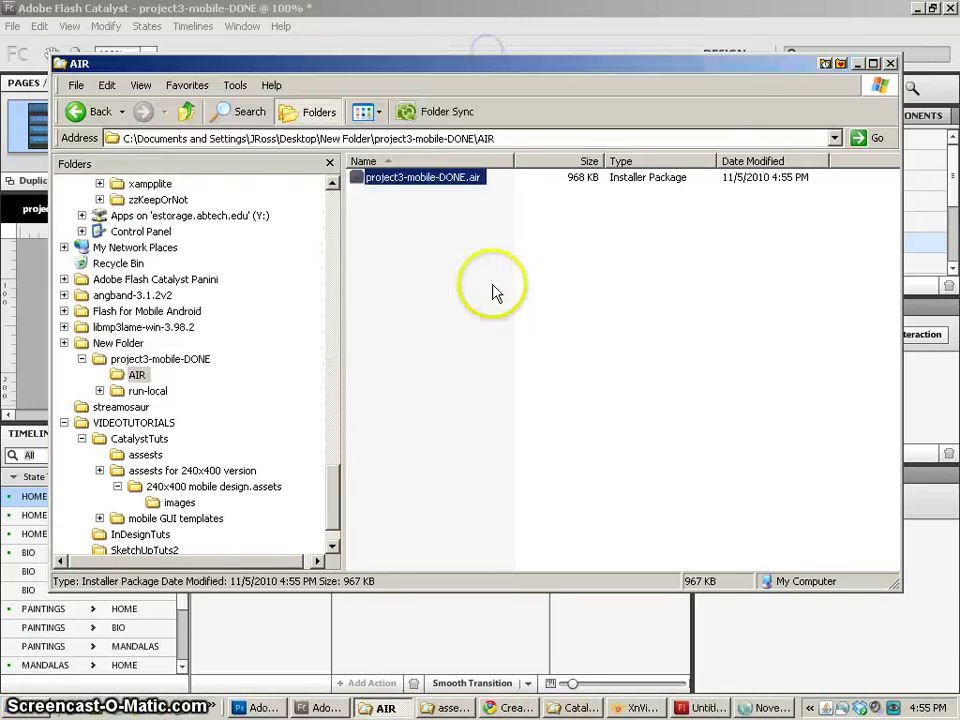
click(493, 291)
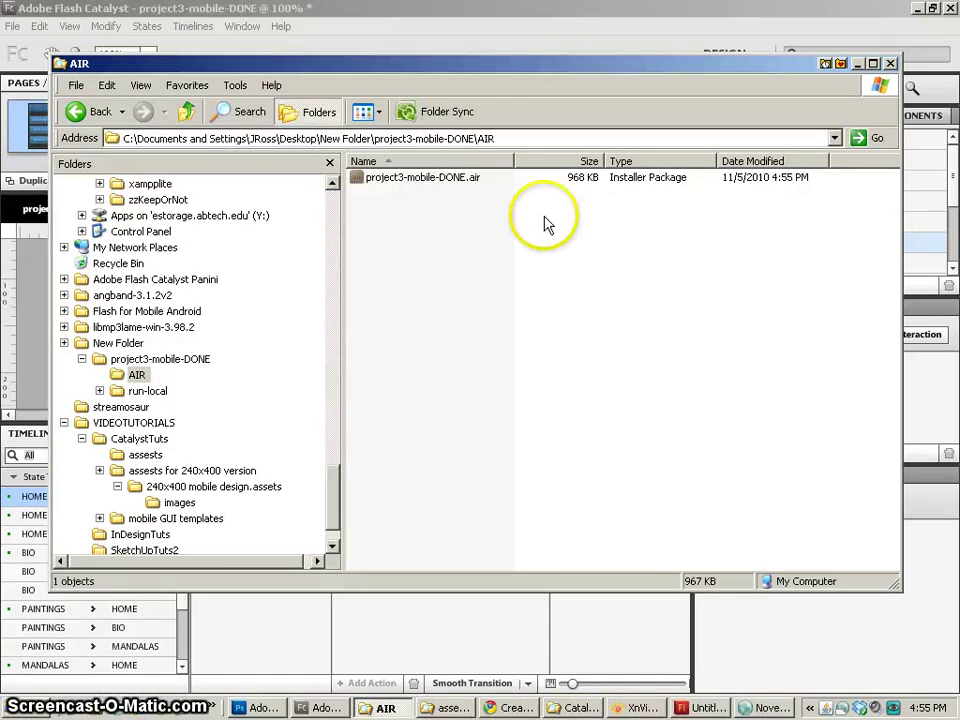
click(857, 63)
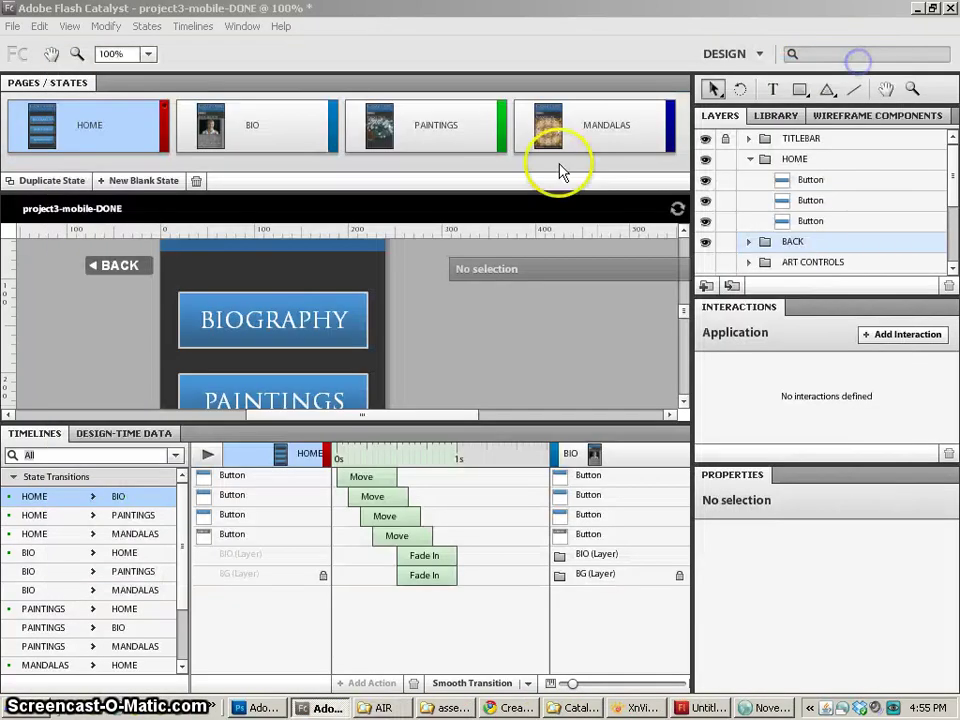
click(433, 318)
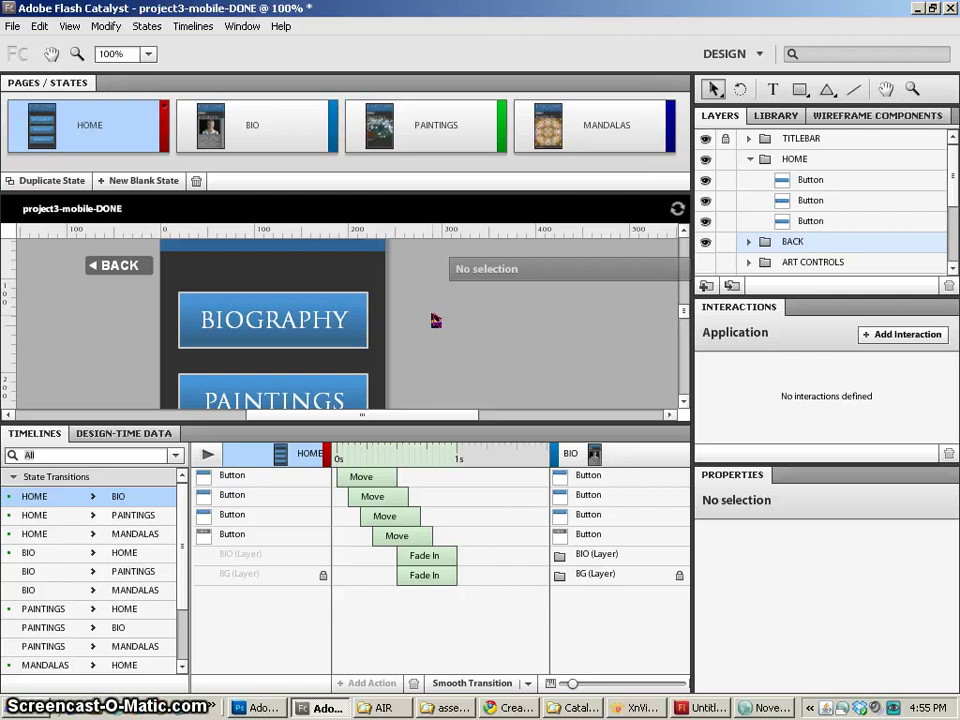